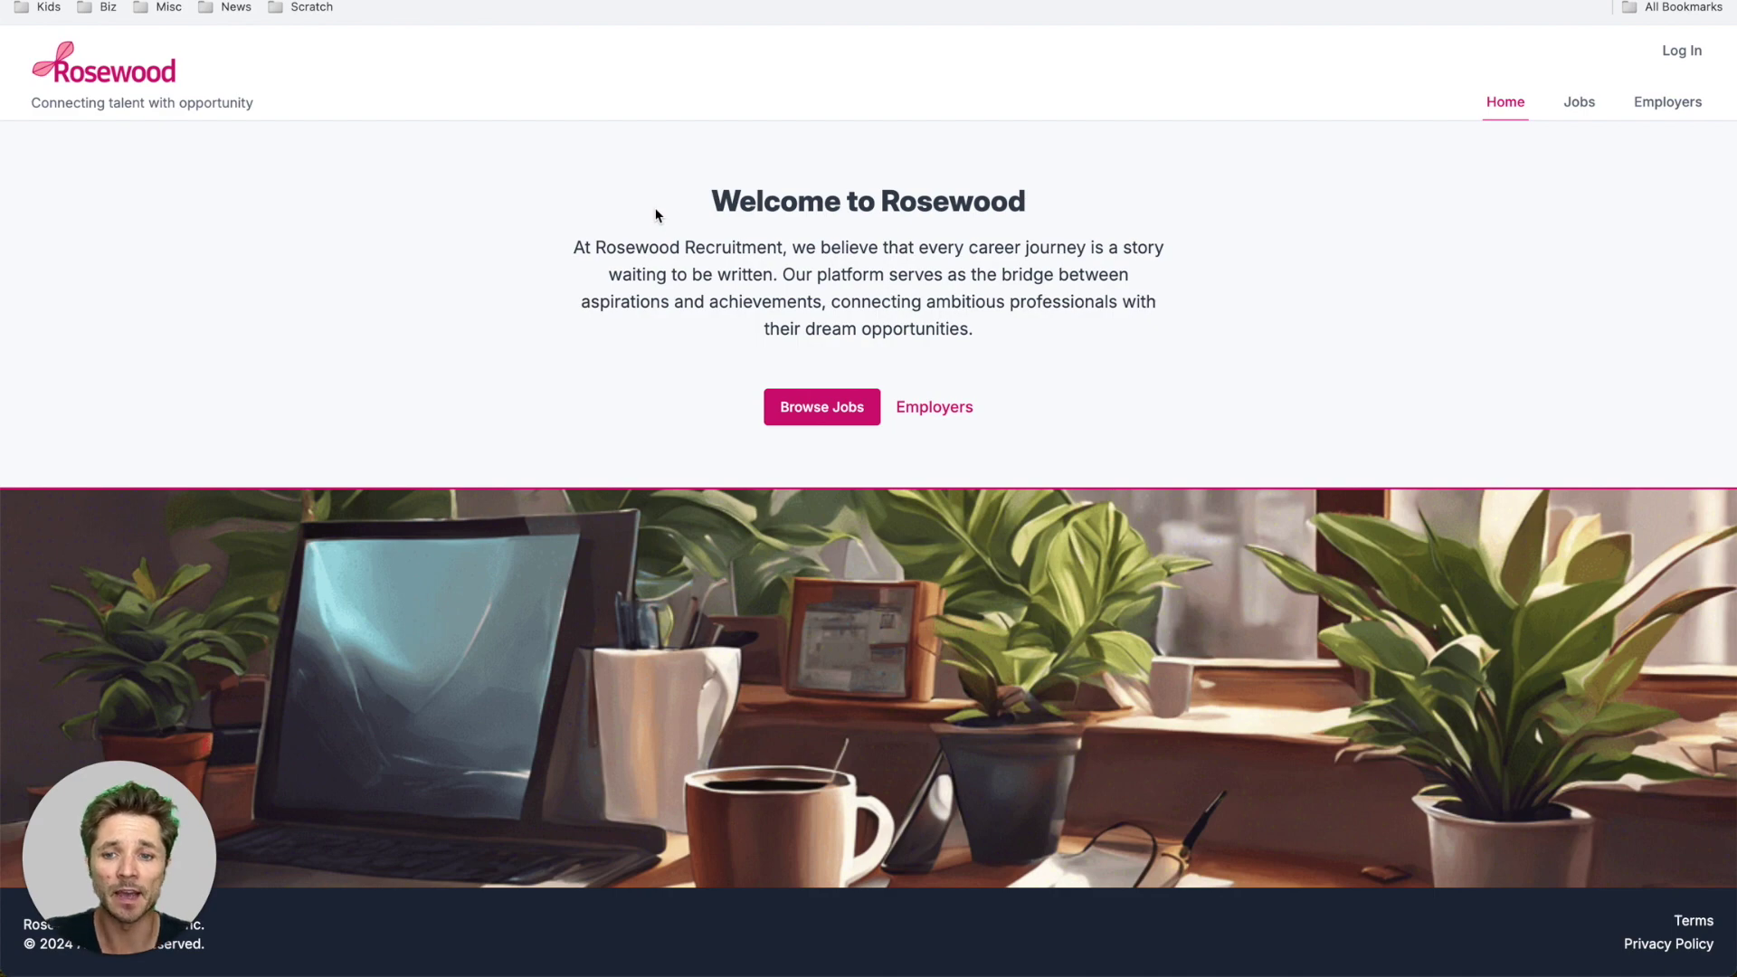
- Browse the portal's job listings, try the search box, and open the Associate Attorney application form
click(841, 404)
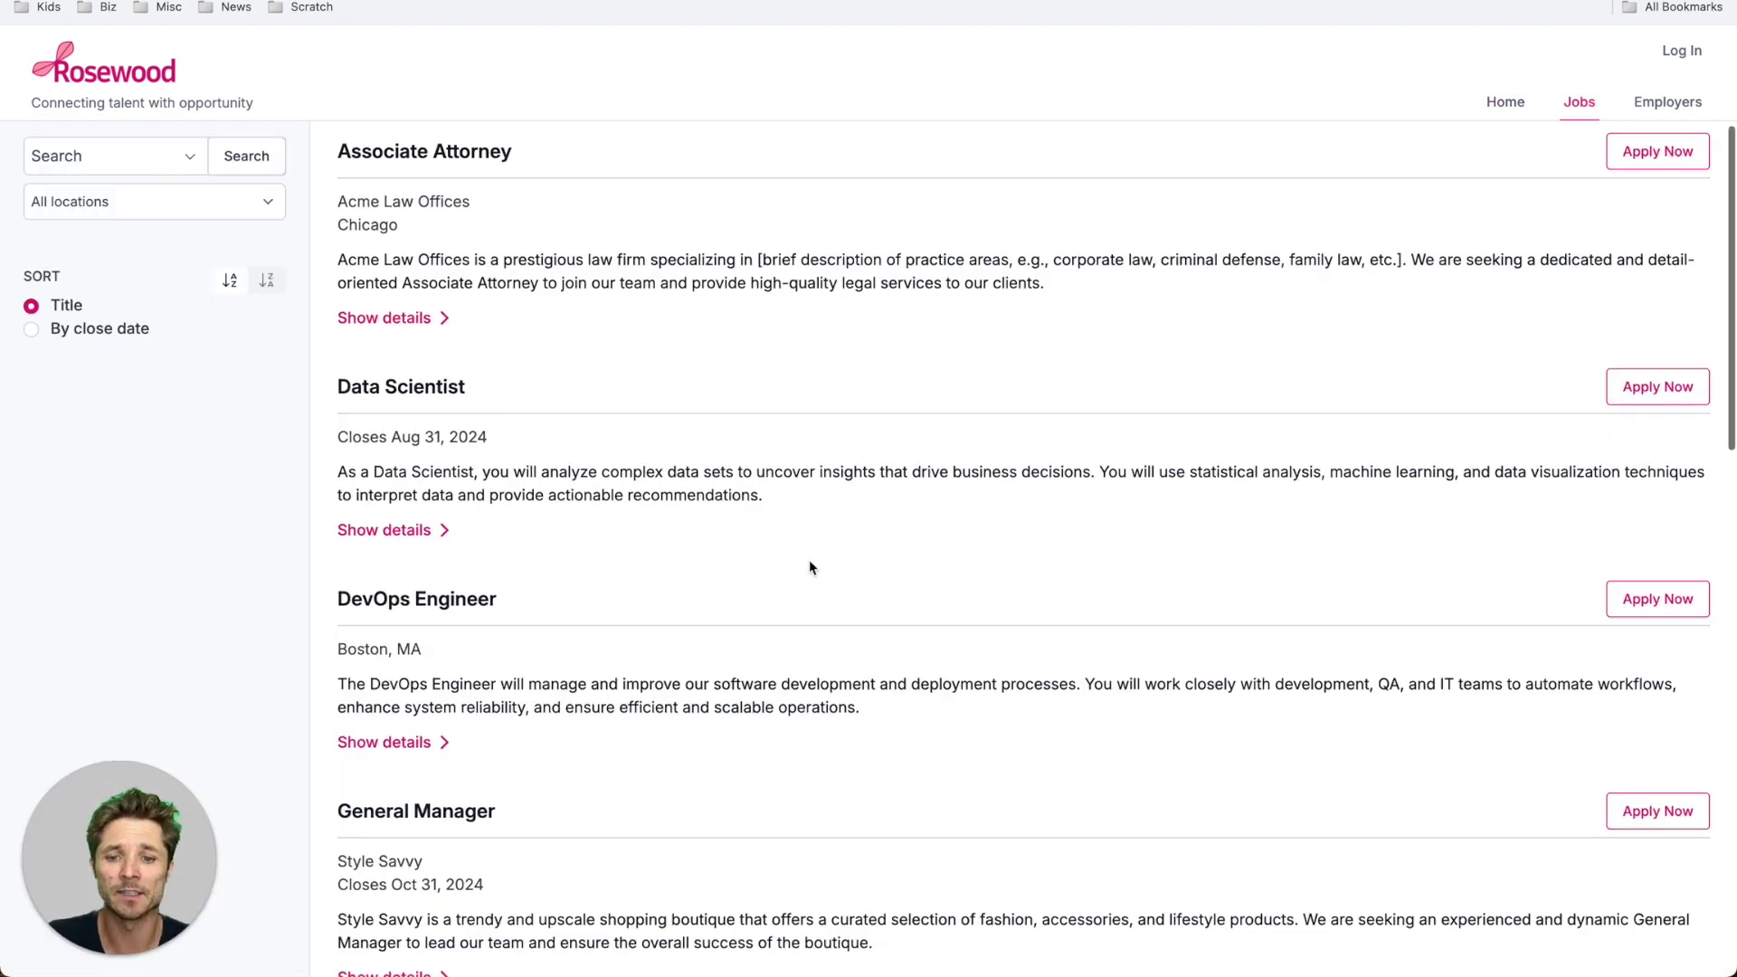
scroll(809, 563, down, 20)
scroll(809, 563, up, 20)
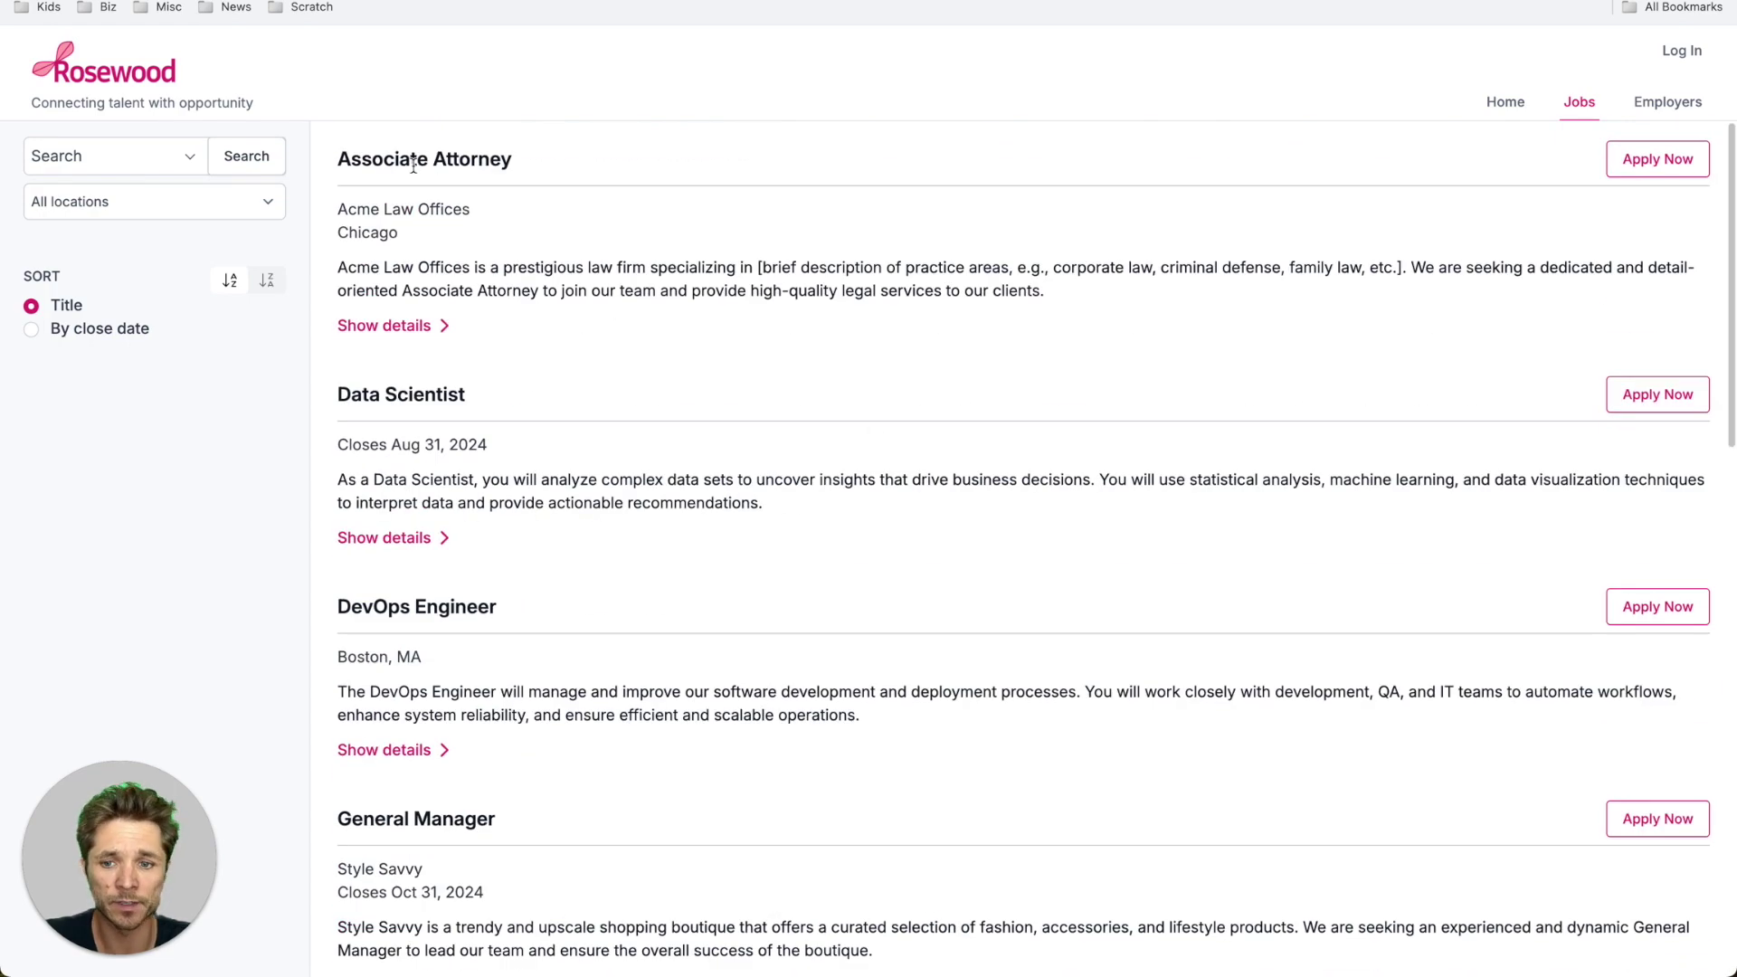
click(68, 156)
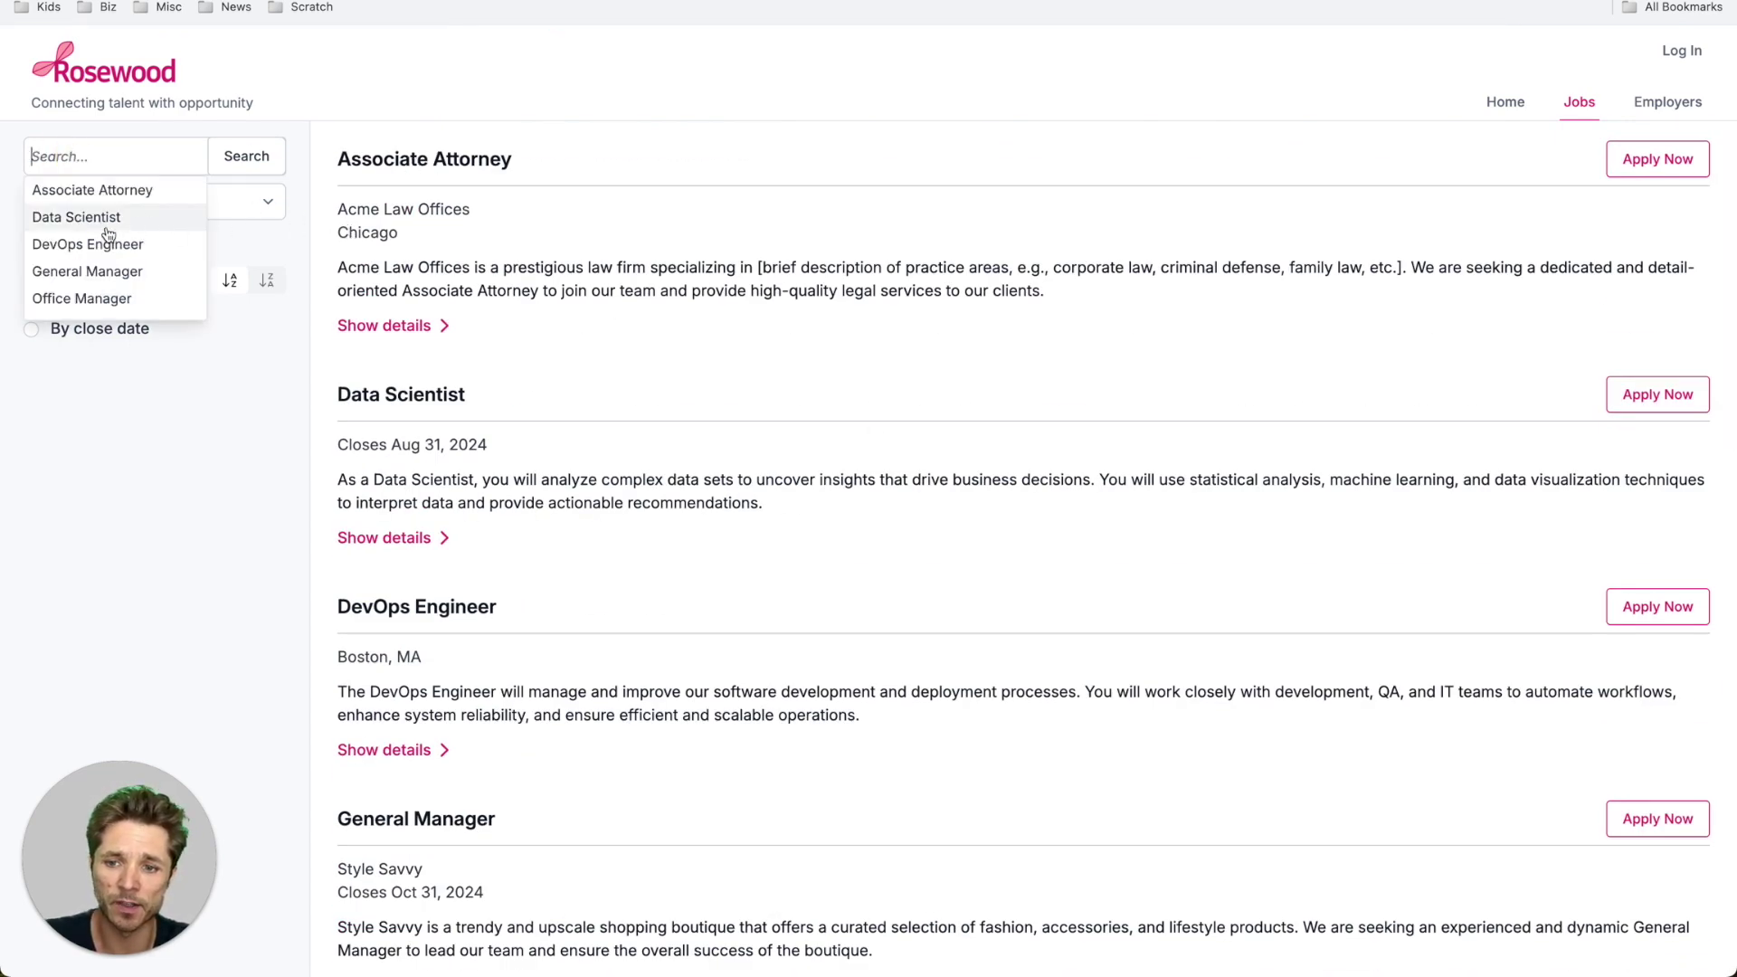
click(1676, 167)
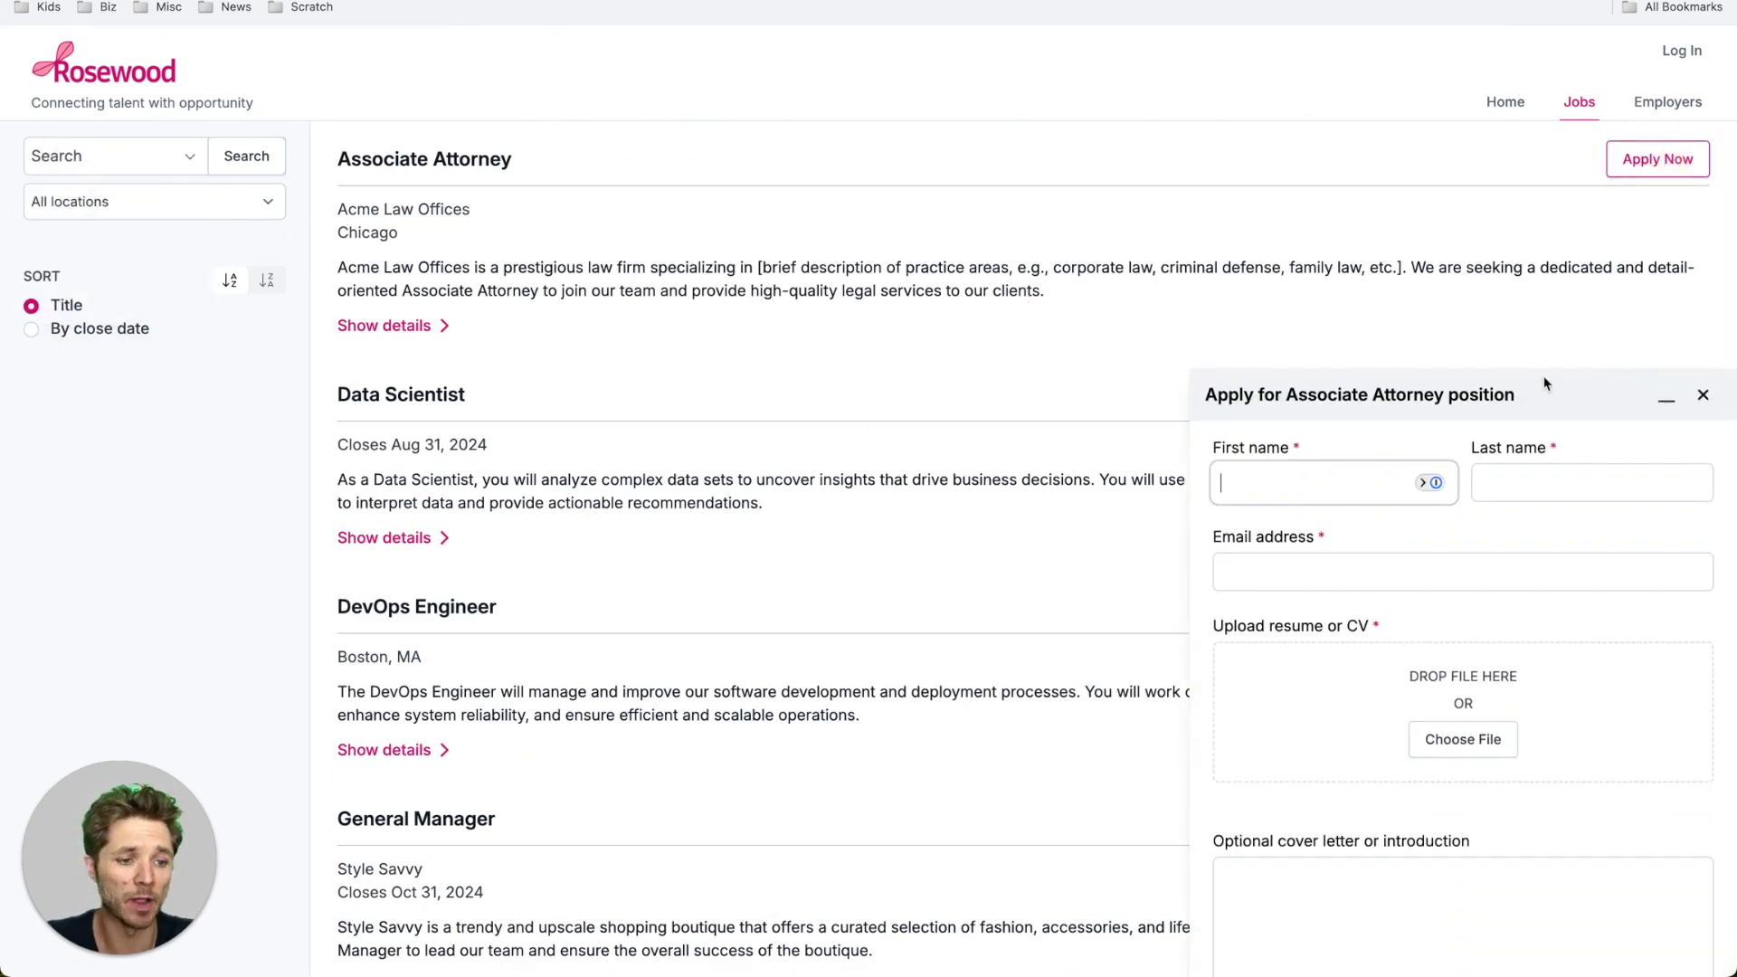
scroll(1335, 536, down, 3)
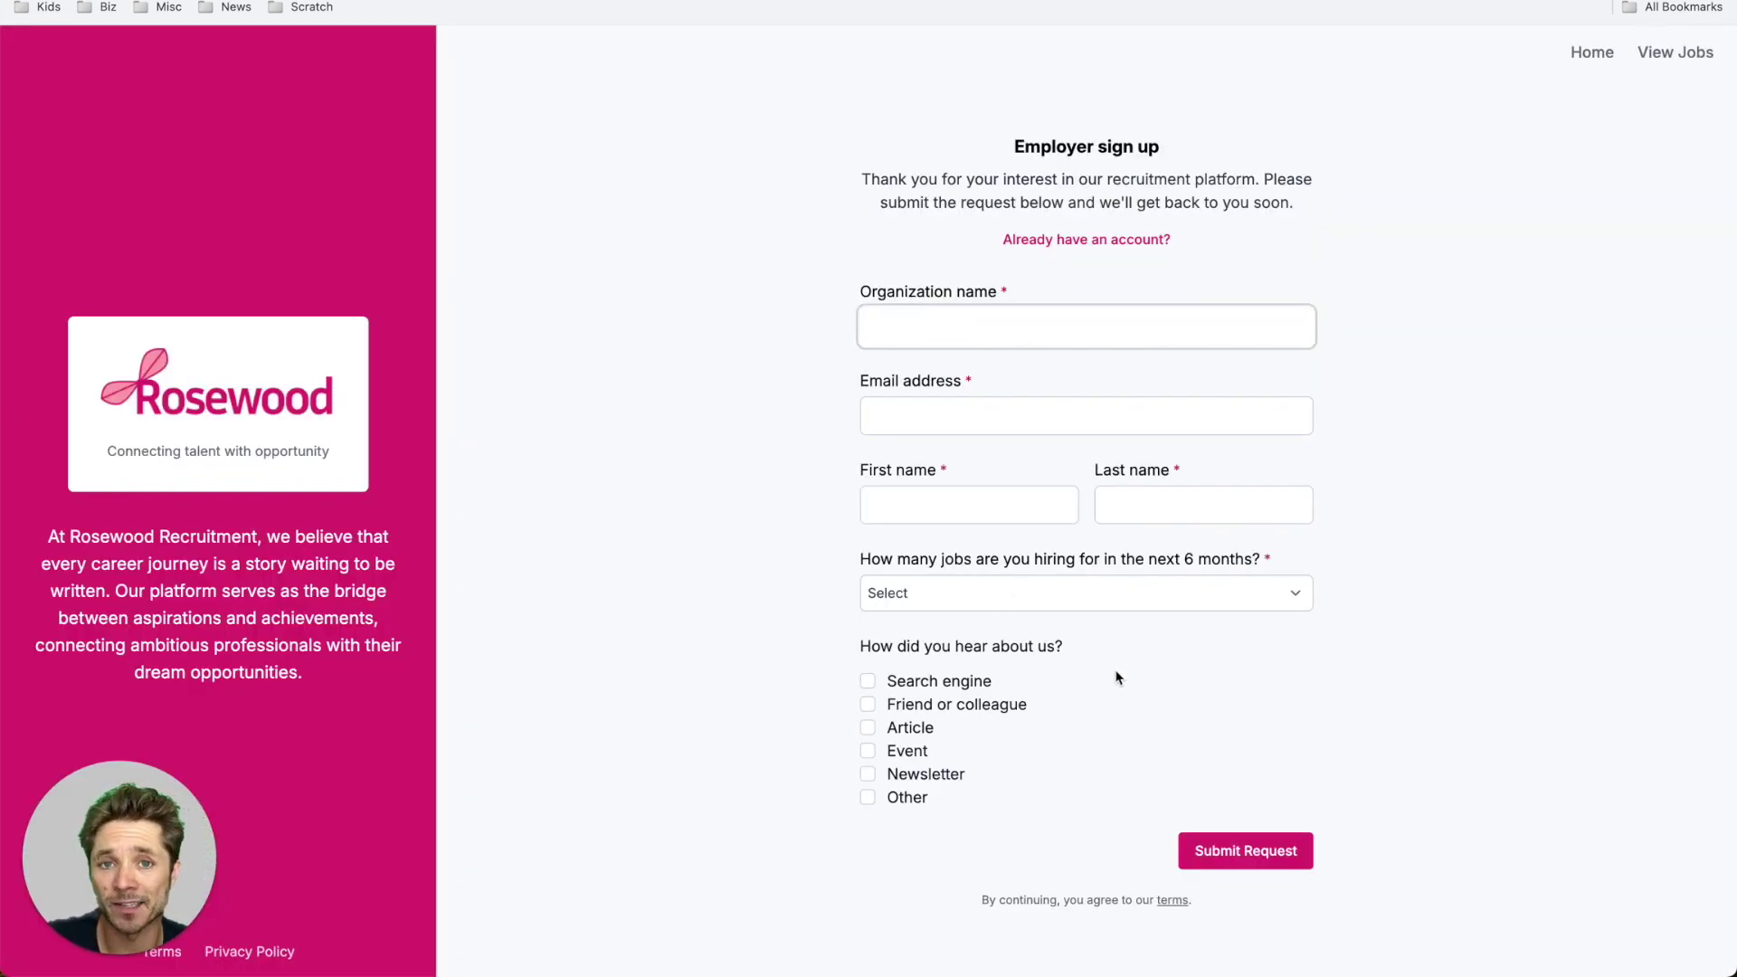
- Switch from the Employer sign up form to the employer log in page
click(1081, 240)
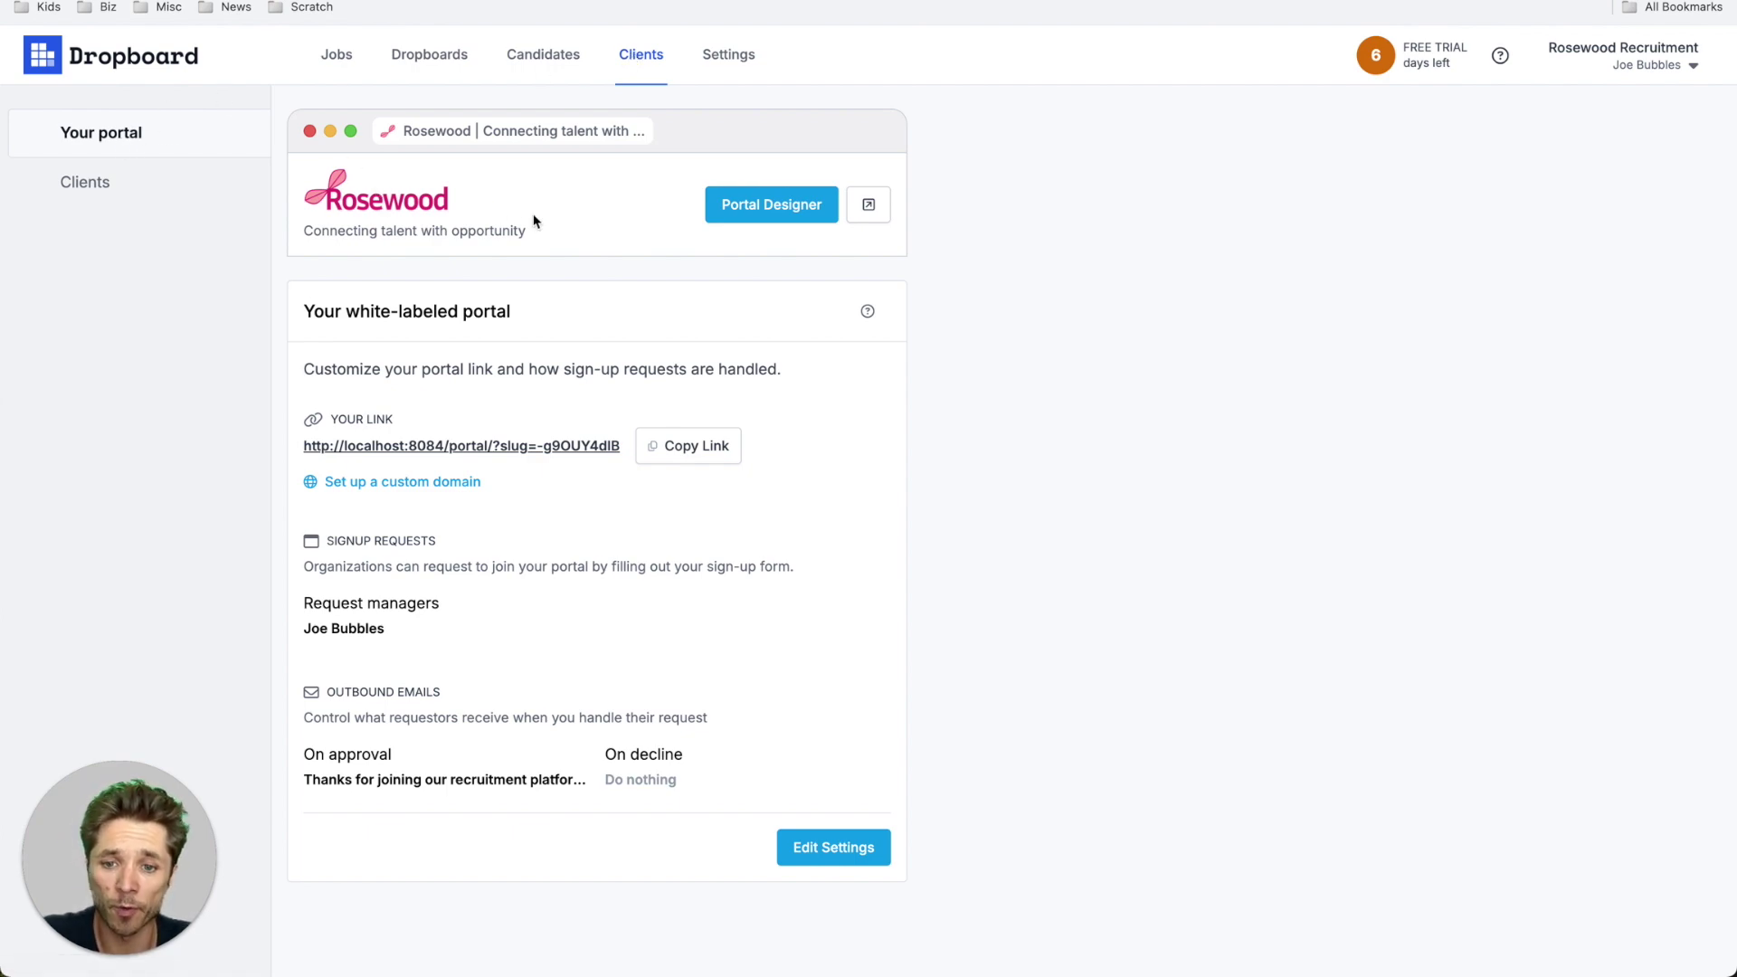
- Open the Portal Designer and change the primary colour from pink to purple
click(764, 204)
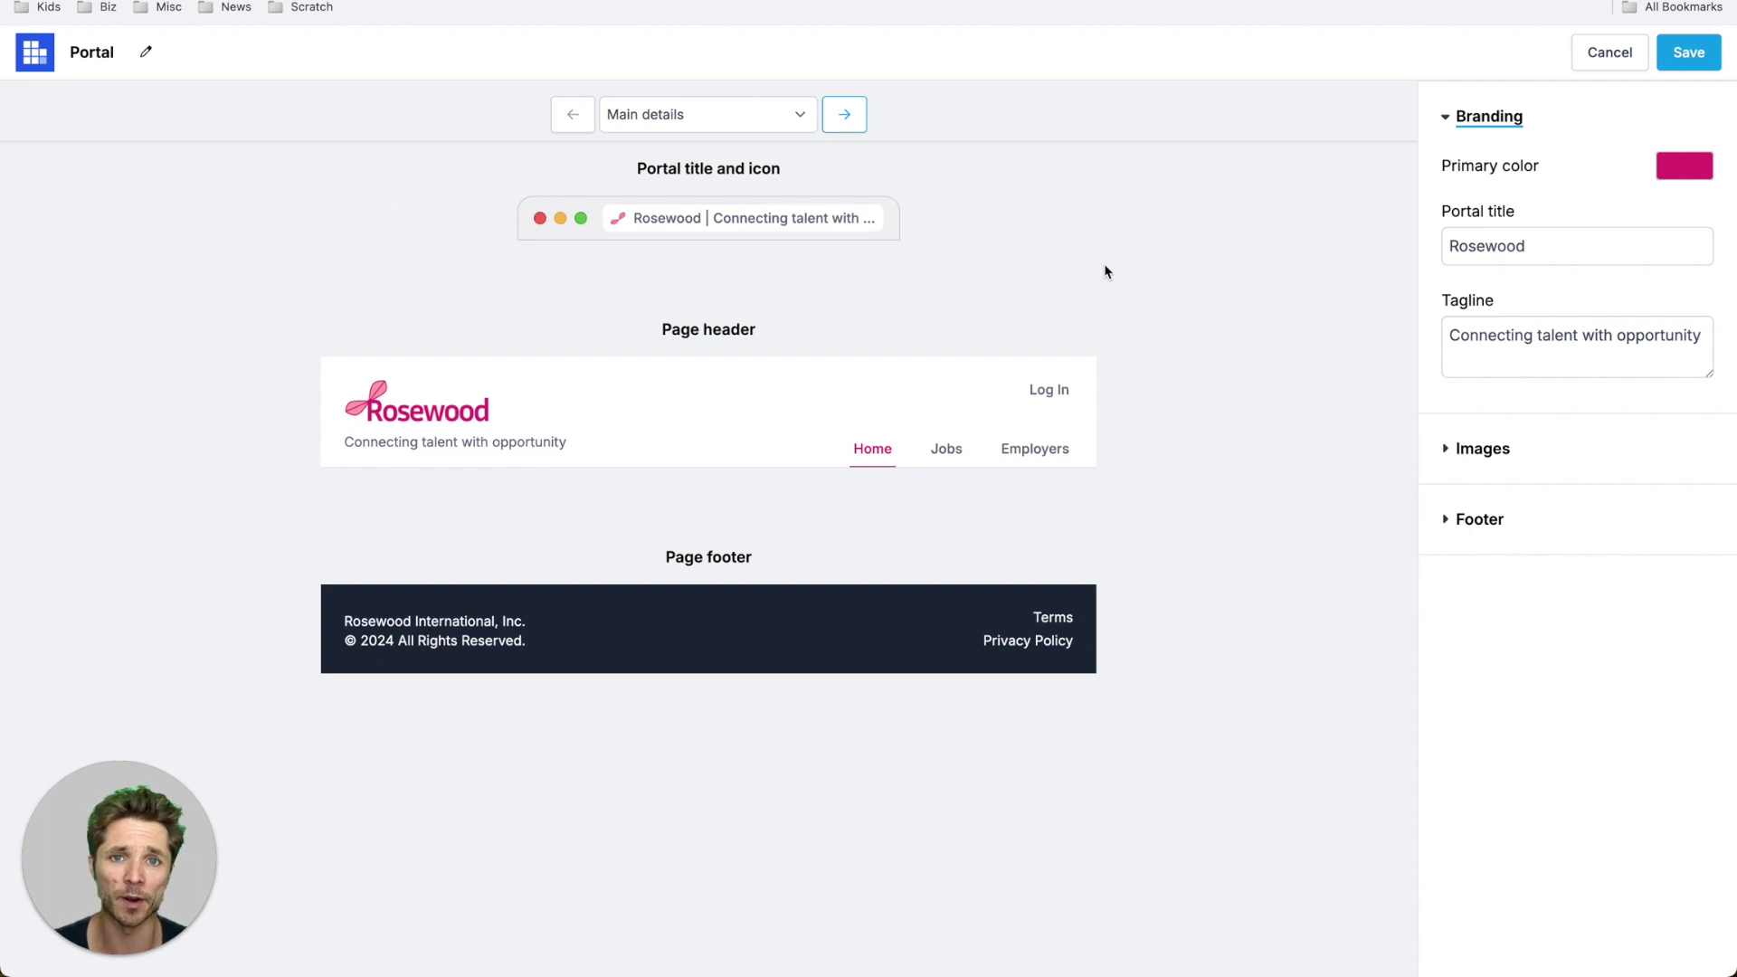
click(1688, 172)
click(1595, 335)
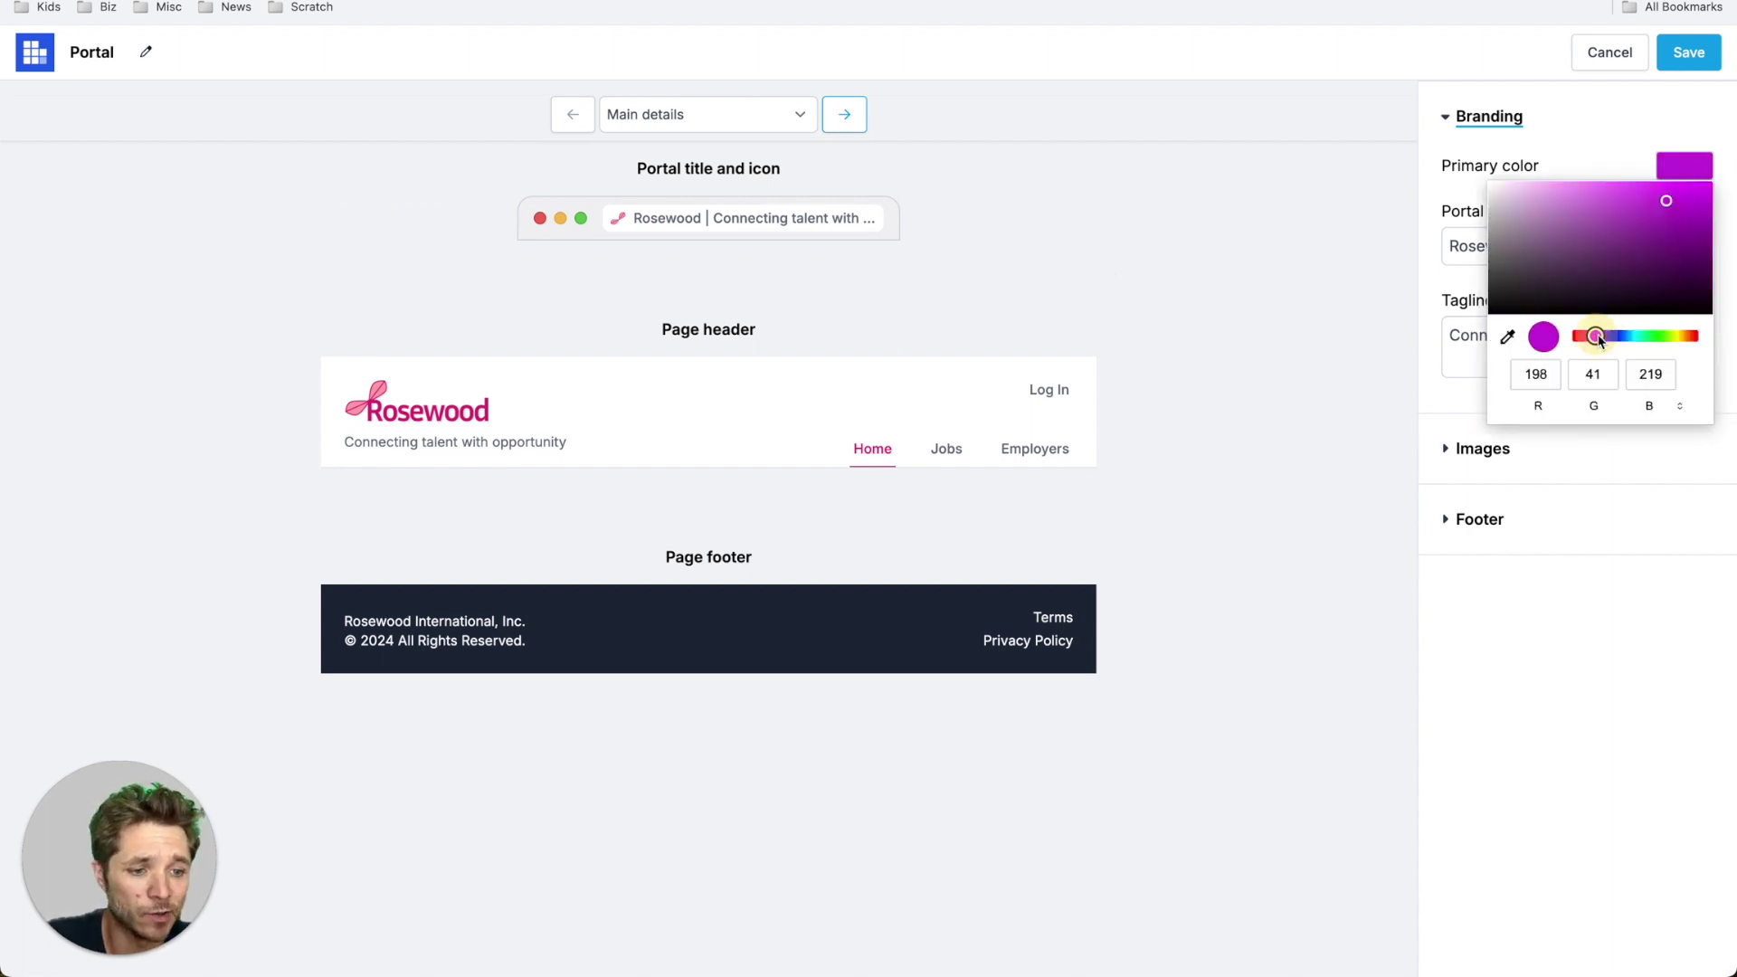
- Review the footer, icon and logo images, and branding settings, then advance to the Home page
click(1582, 534)
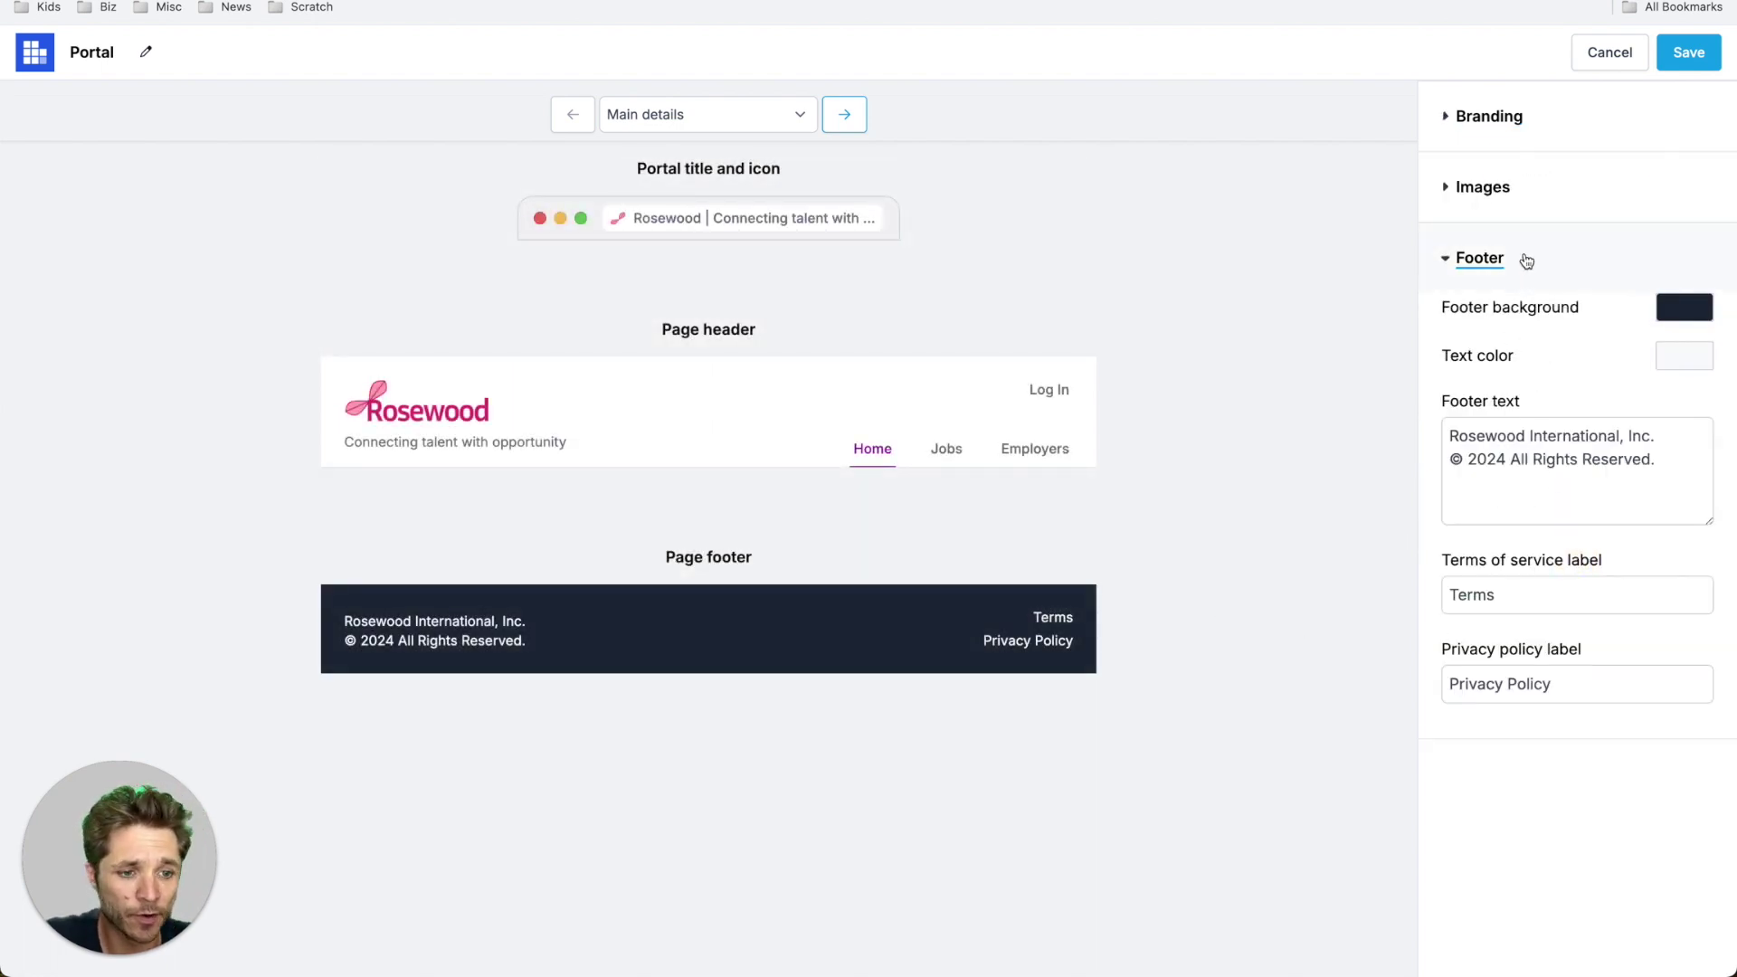
click(1552, 206)
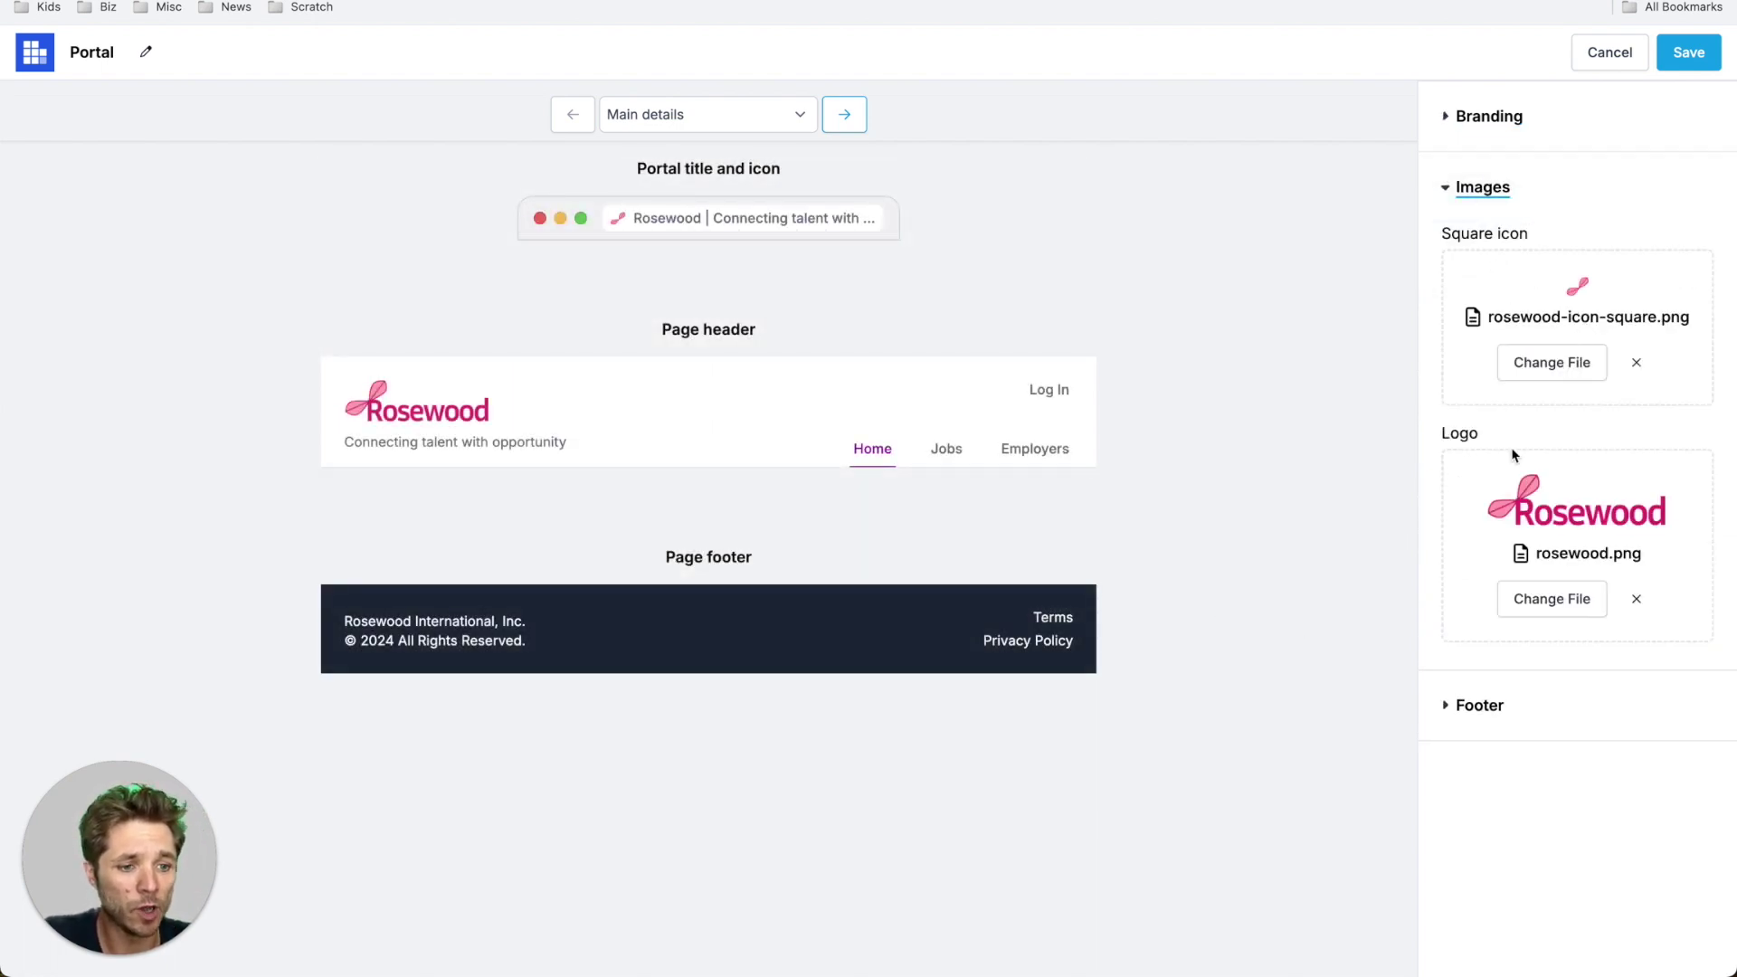
click(844, 115)
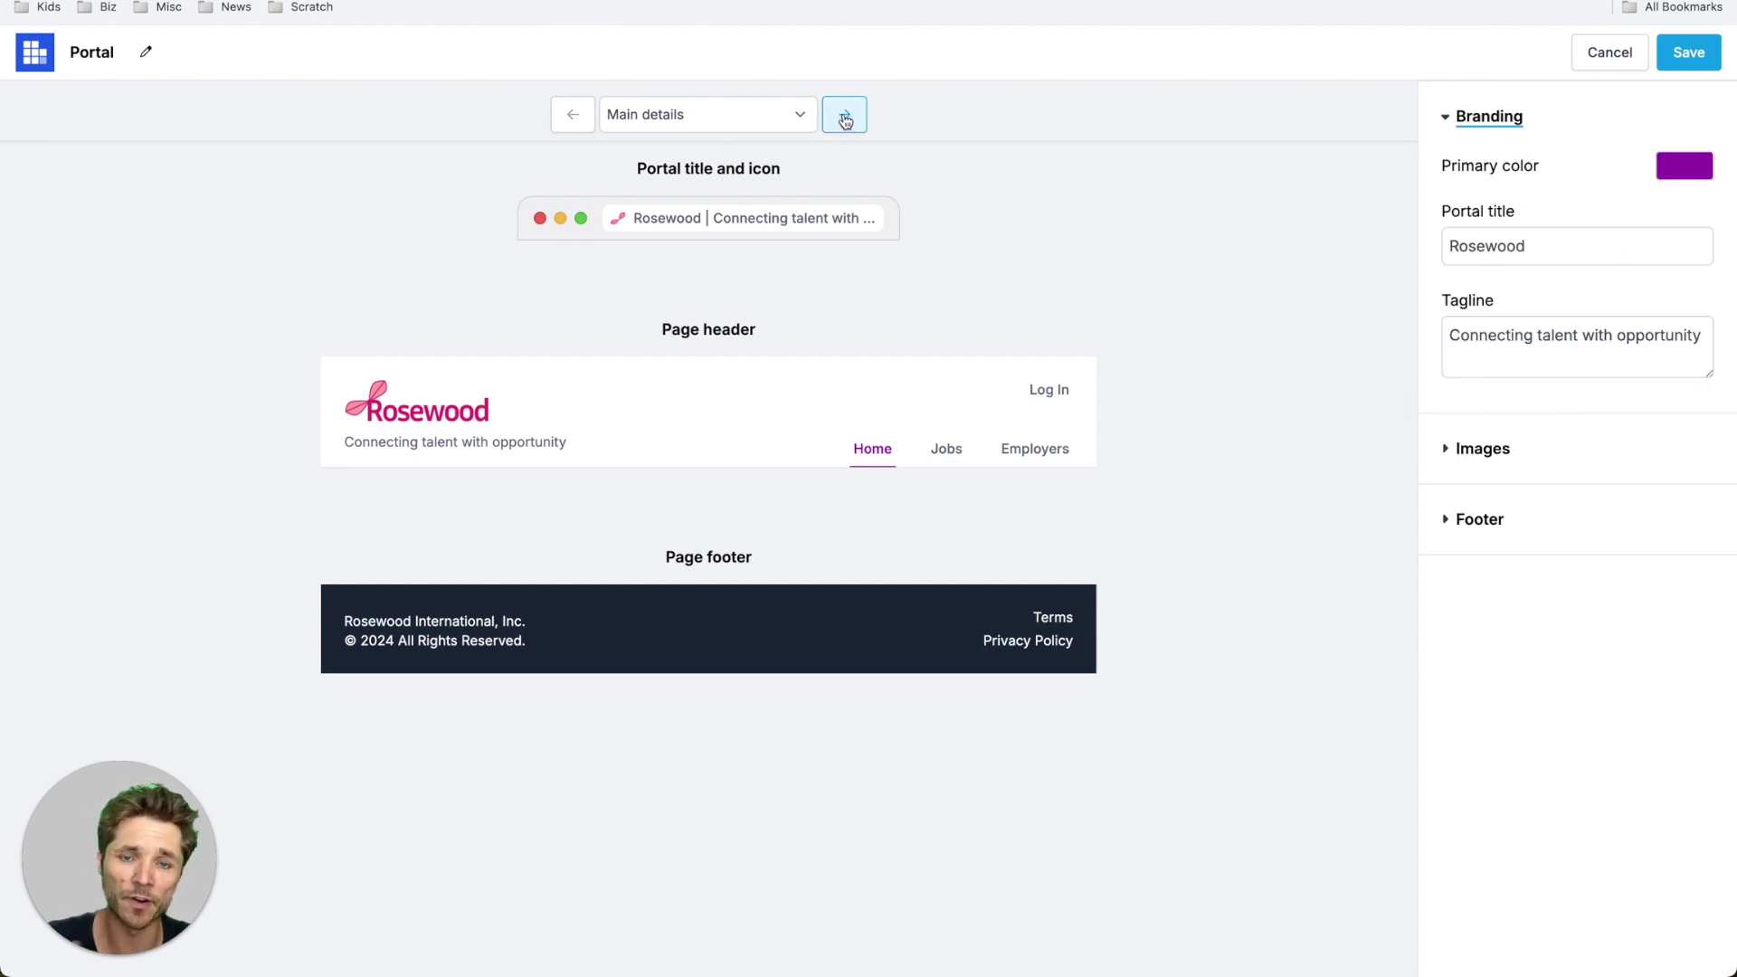
click(844, 118)
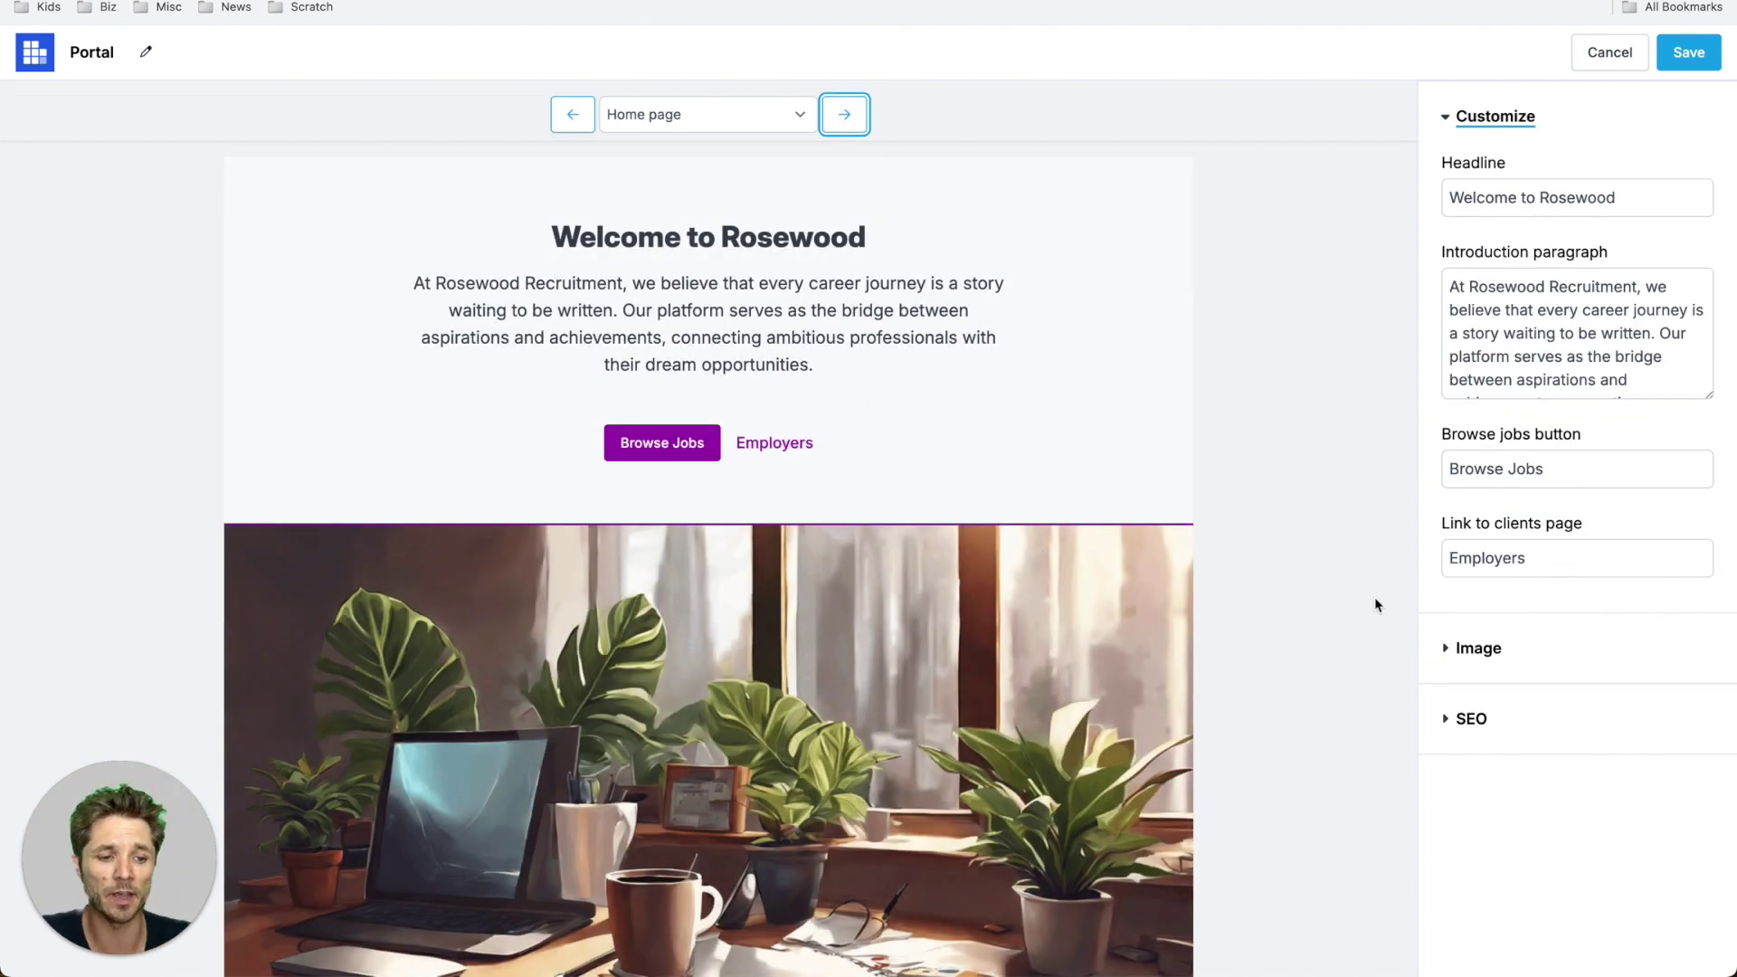
- Review the Home page background image and headline text settings
click(1478, 648)
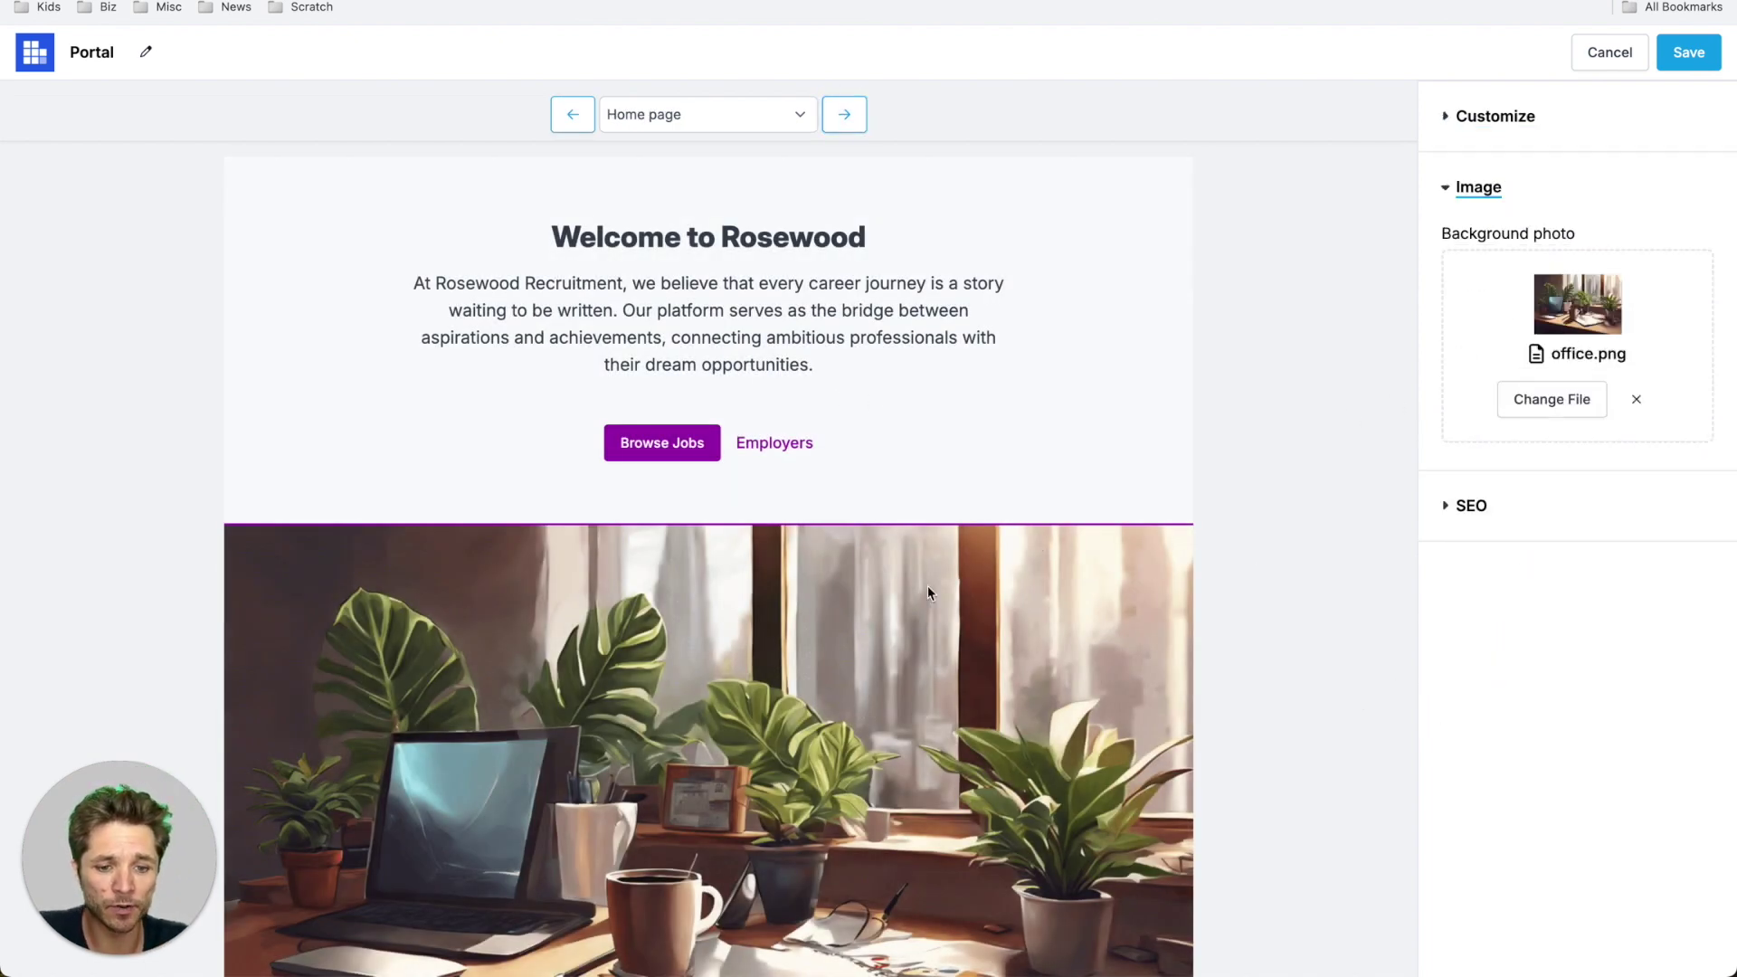
click(1521, 113)
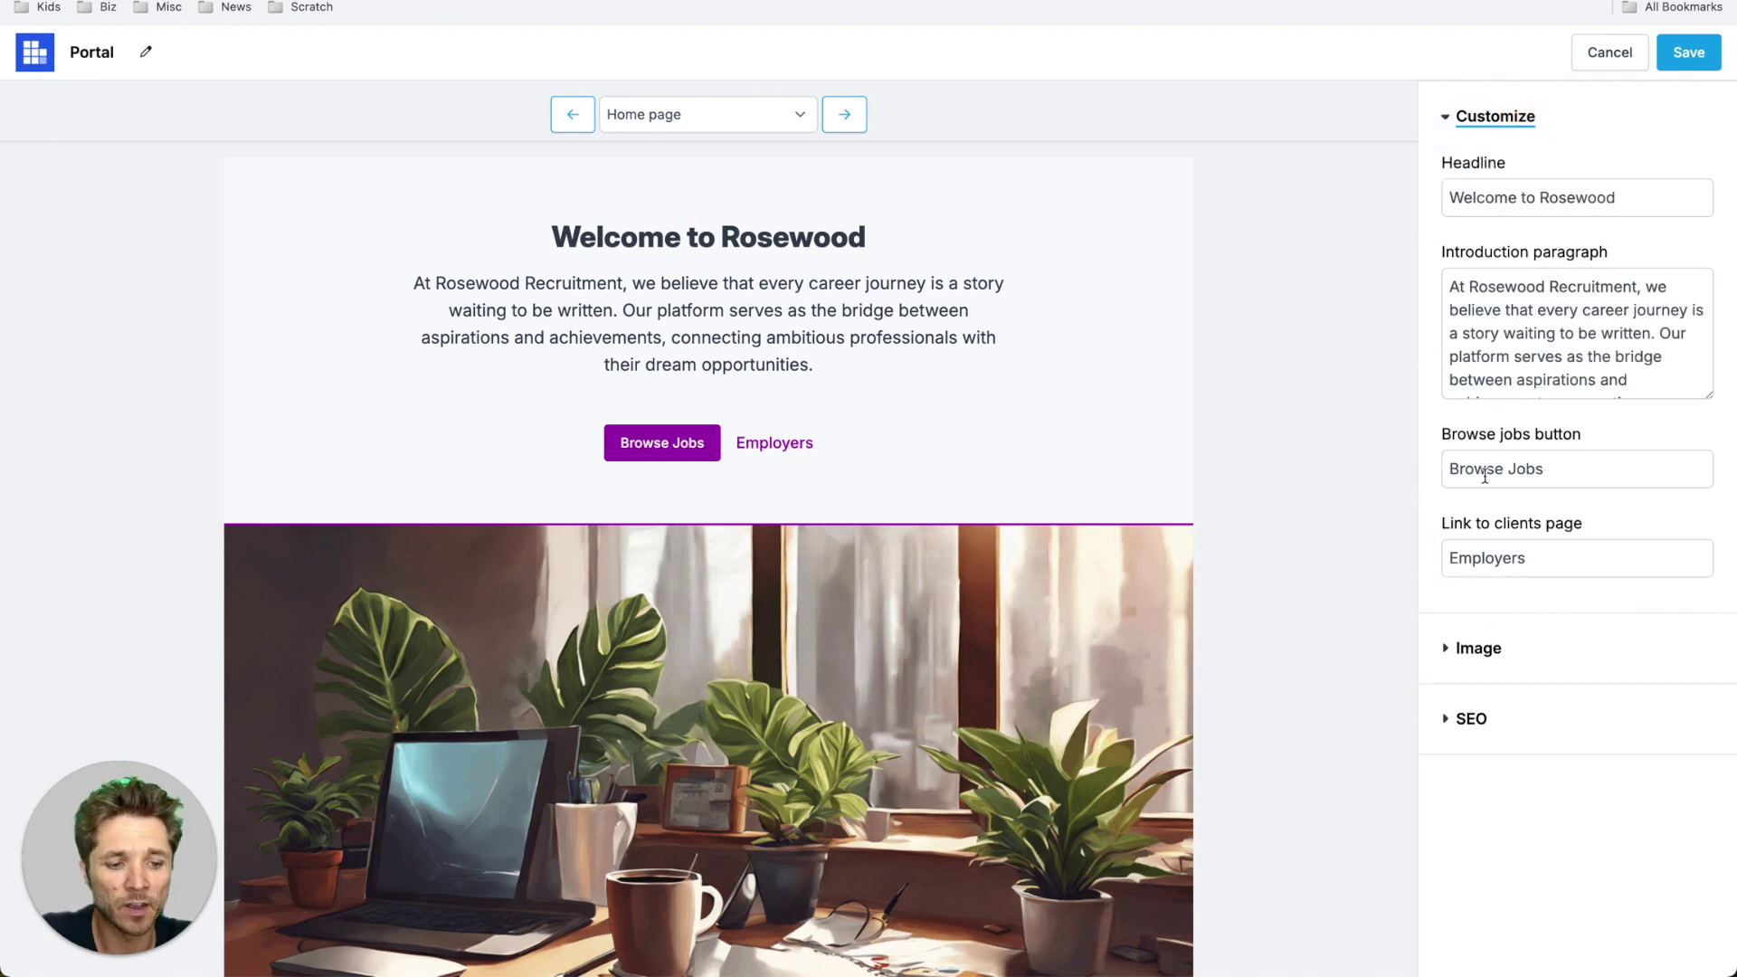
click(844, 116)
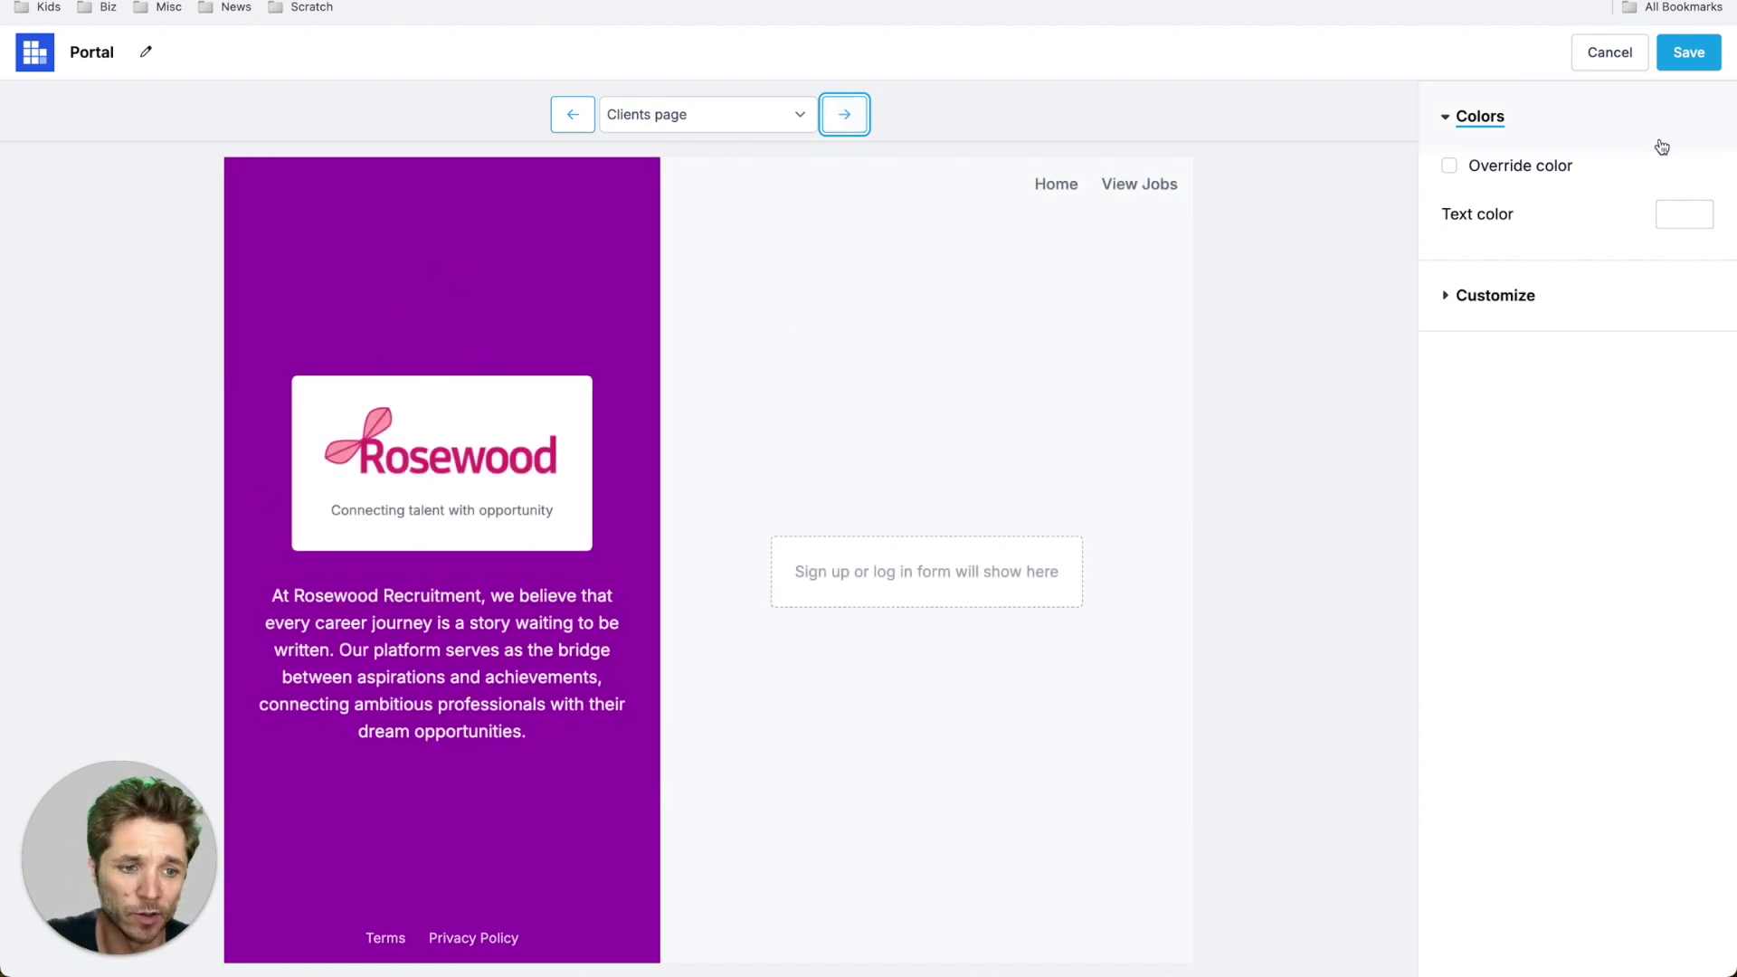
- Turn the Clients page colour override on and back off, leaving it with no override
click(1481, 167)
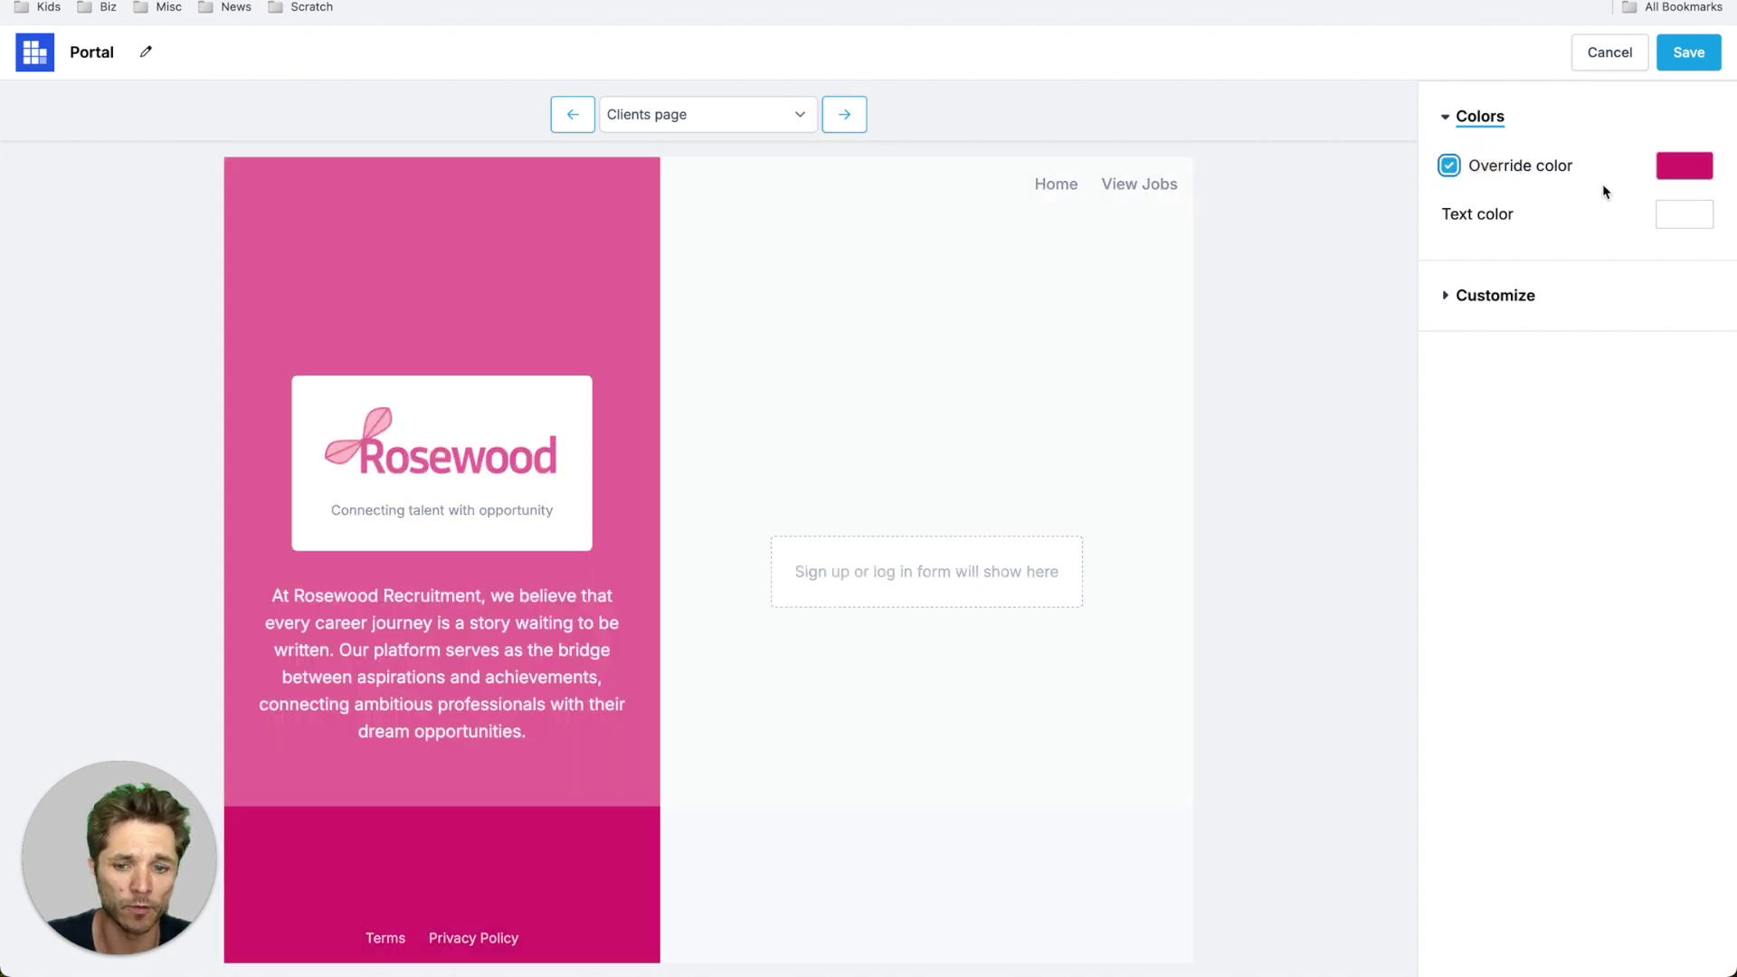
click(1510, 172)
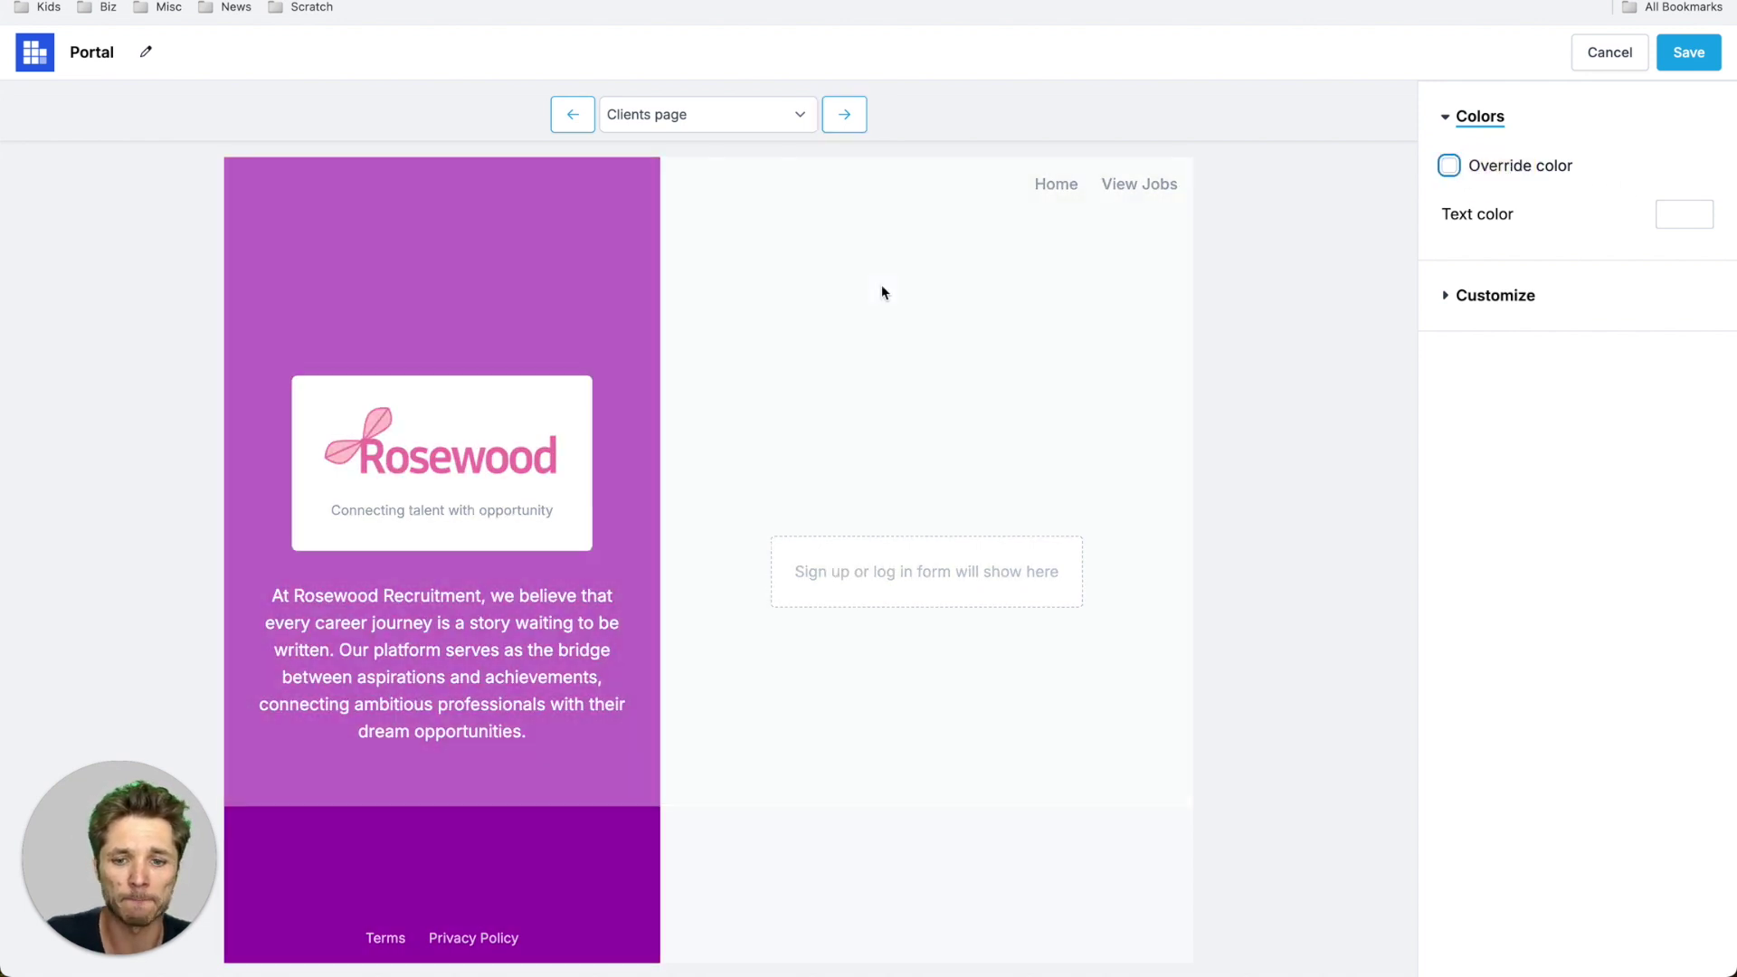
click(844, 116)
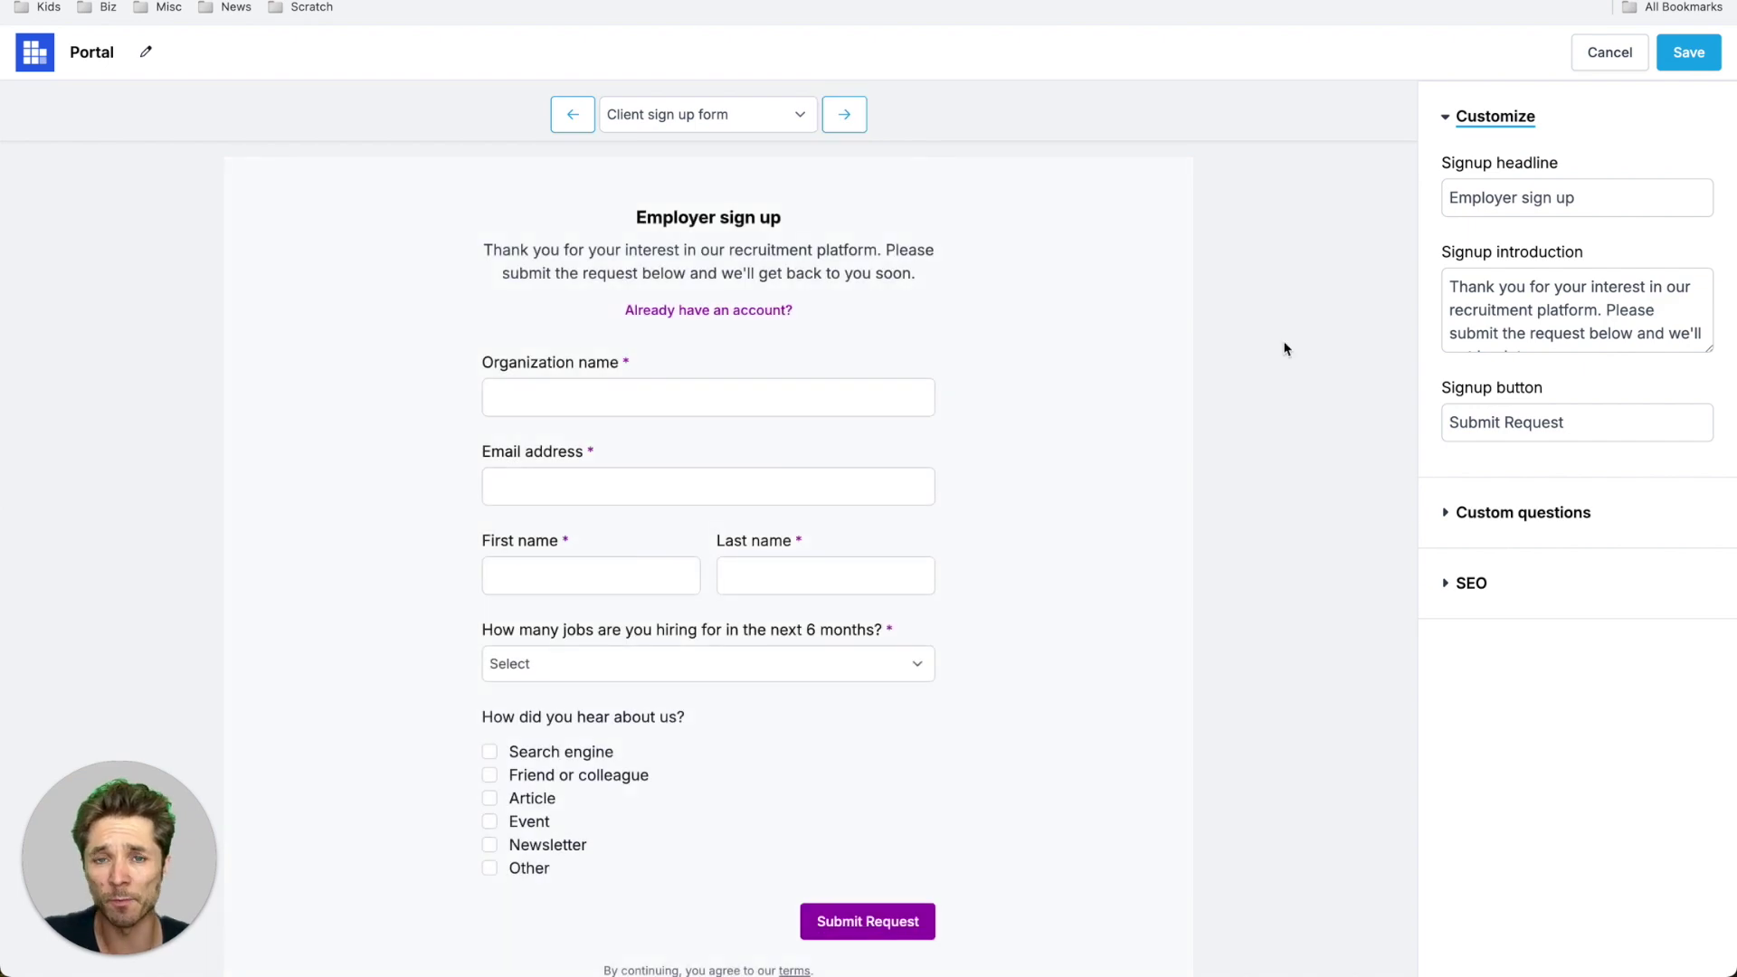
- Keep the hiring-volume question above 'How did you hear about us?' and save the custom questions
click(1536, 513)
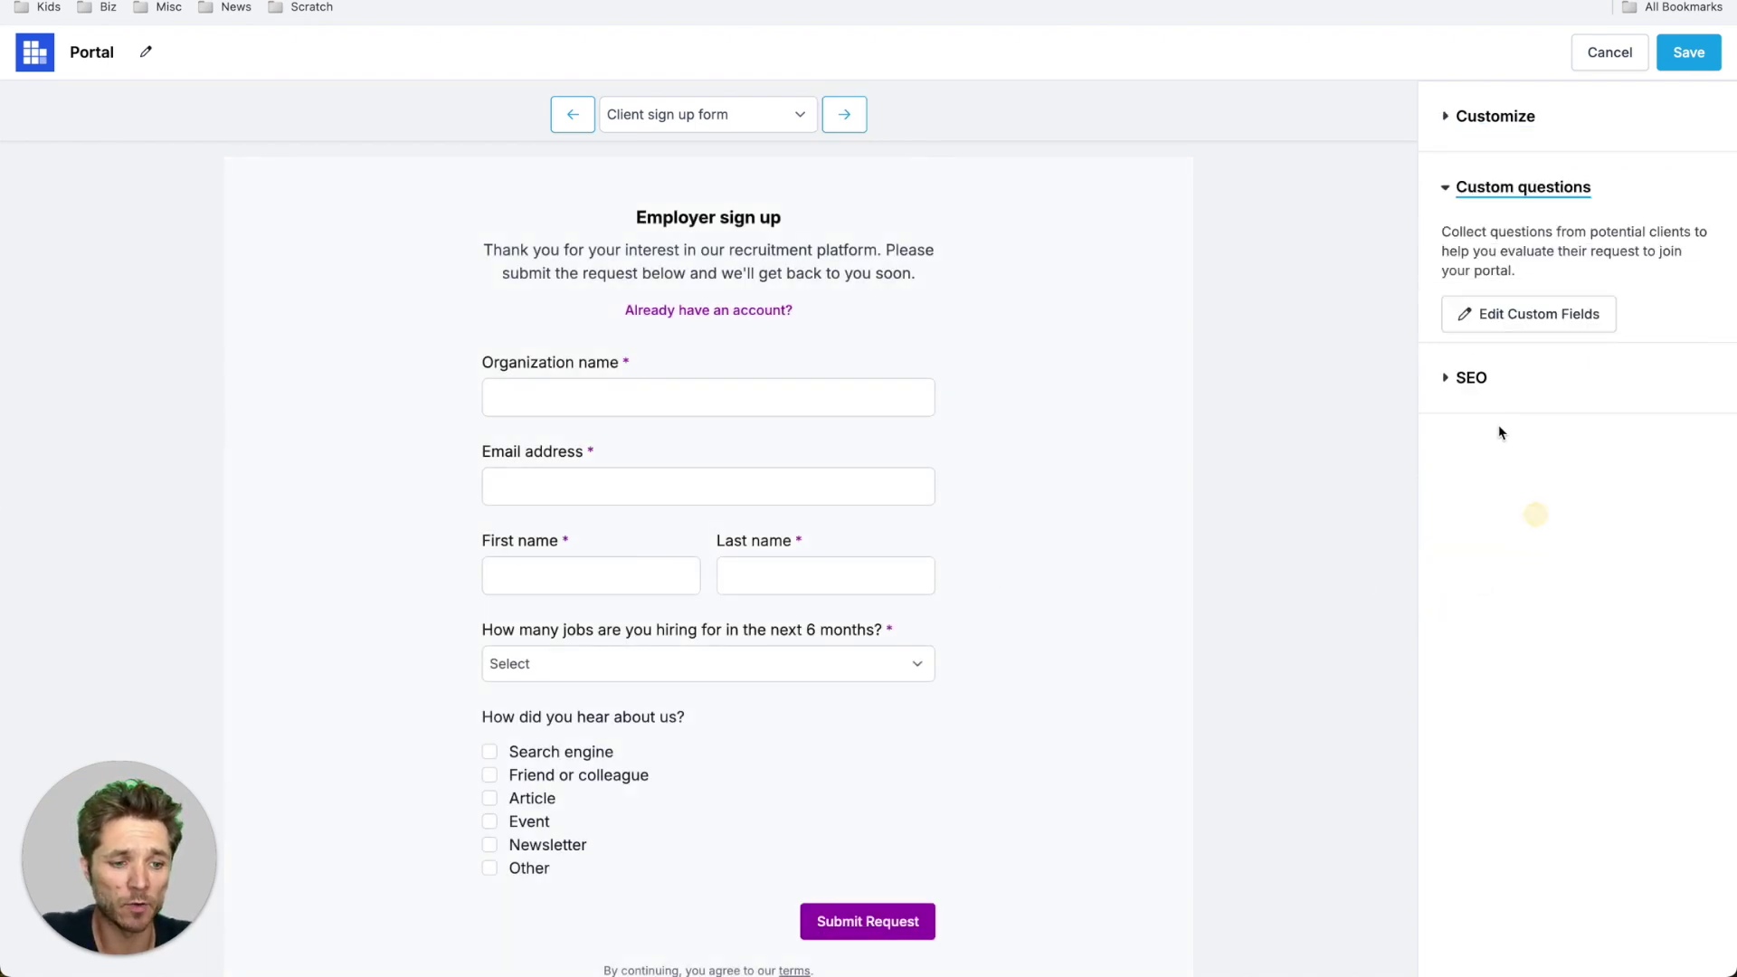
click(1516, 315)
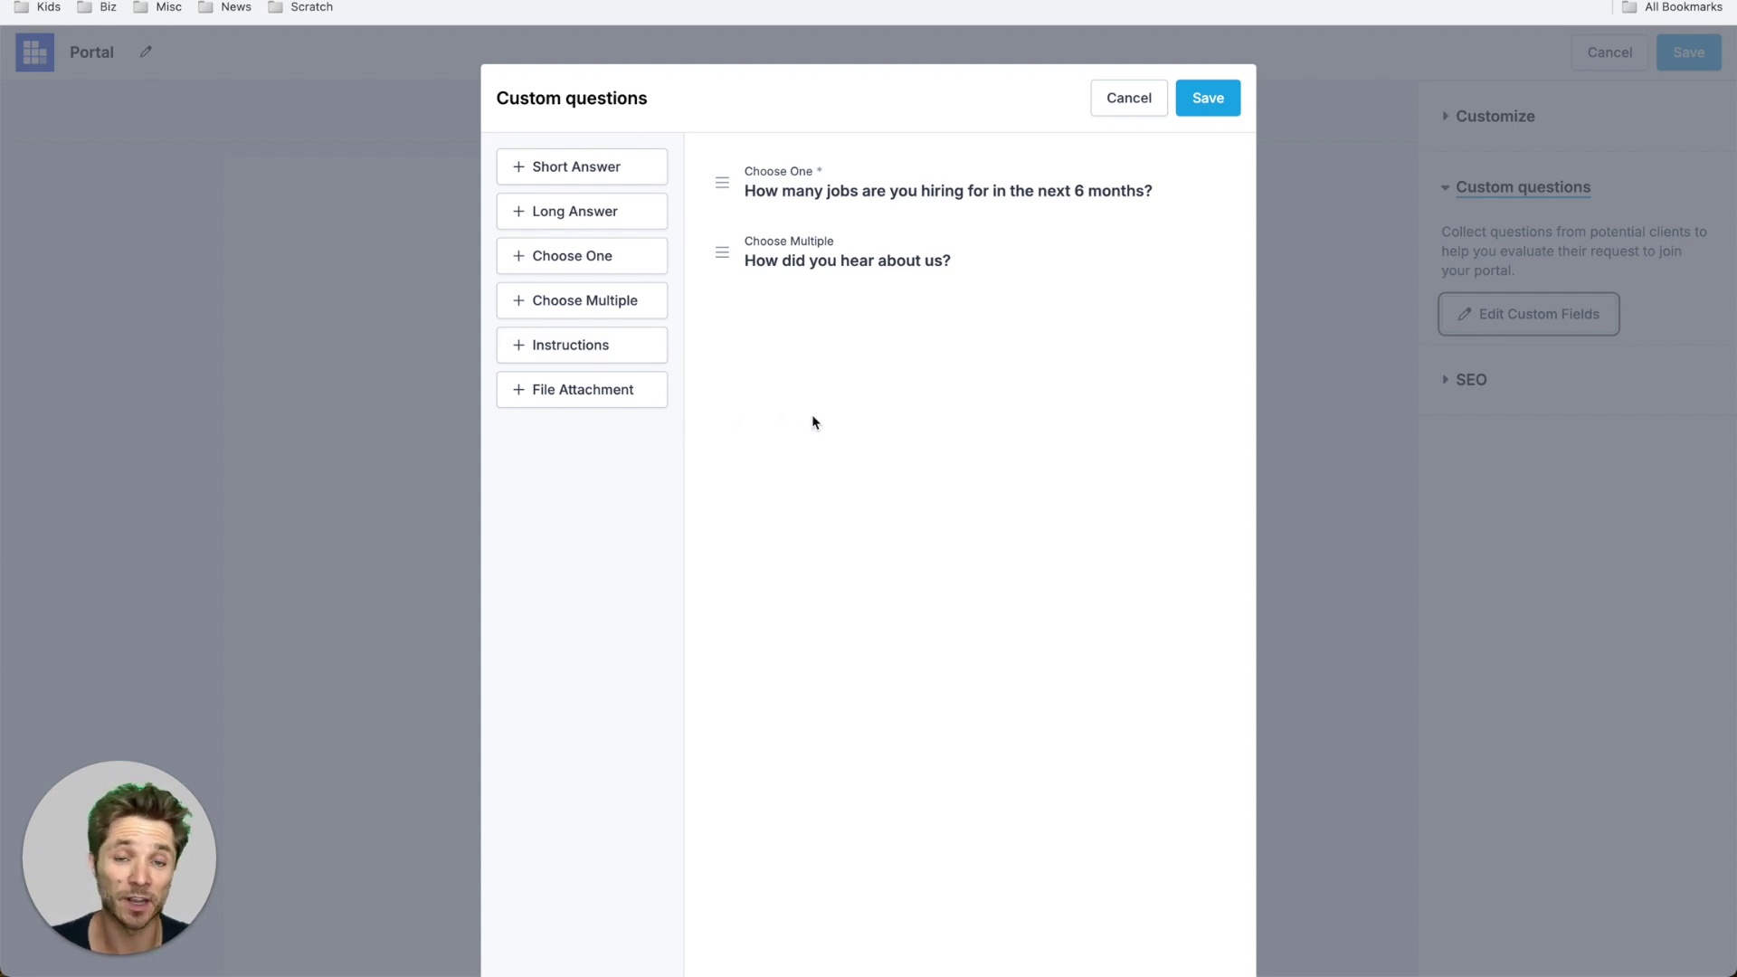
mouse_move(720, 184)
mouse_down()
mouse_move(717, 273)
mouse_move(719, 179)
mouse_up()
click(1207, 96)
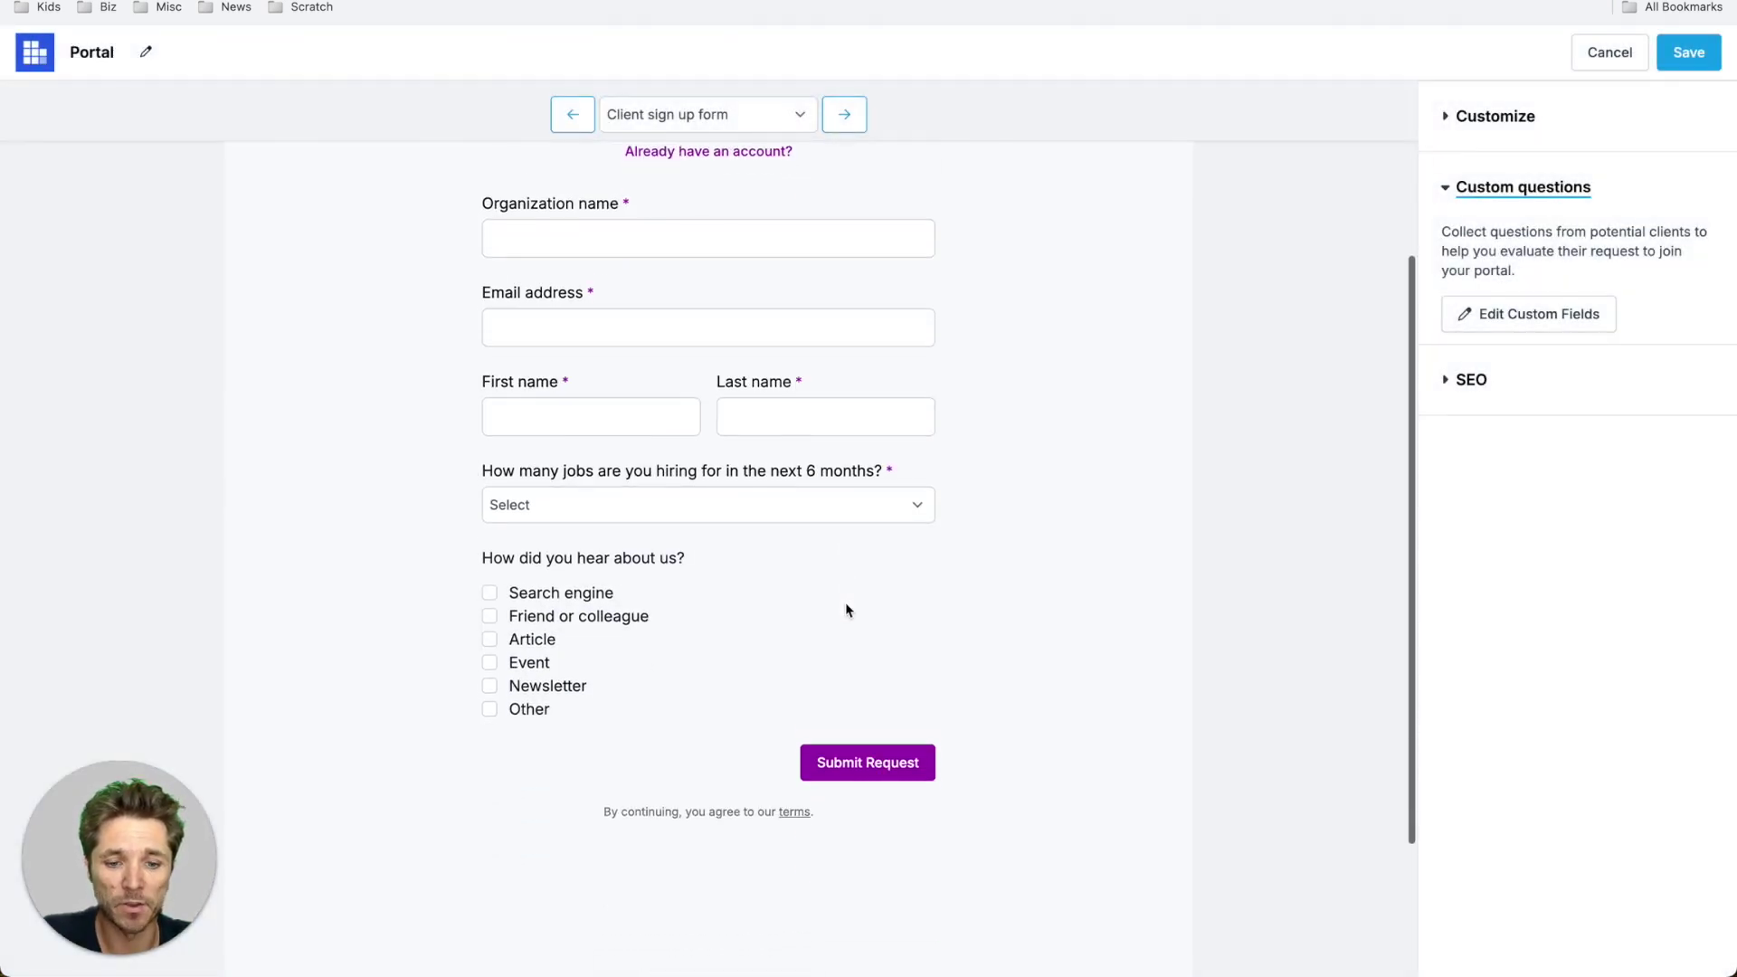
scroll(846, 610, up, 3)
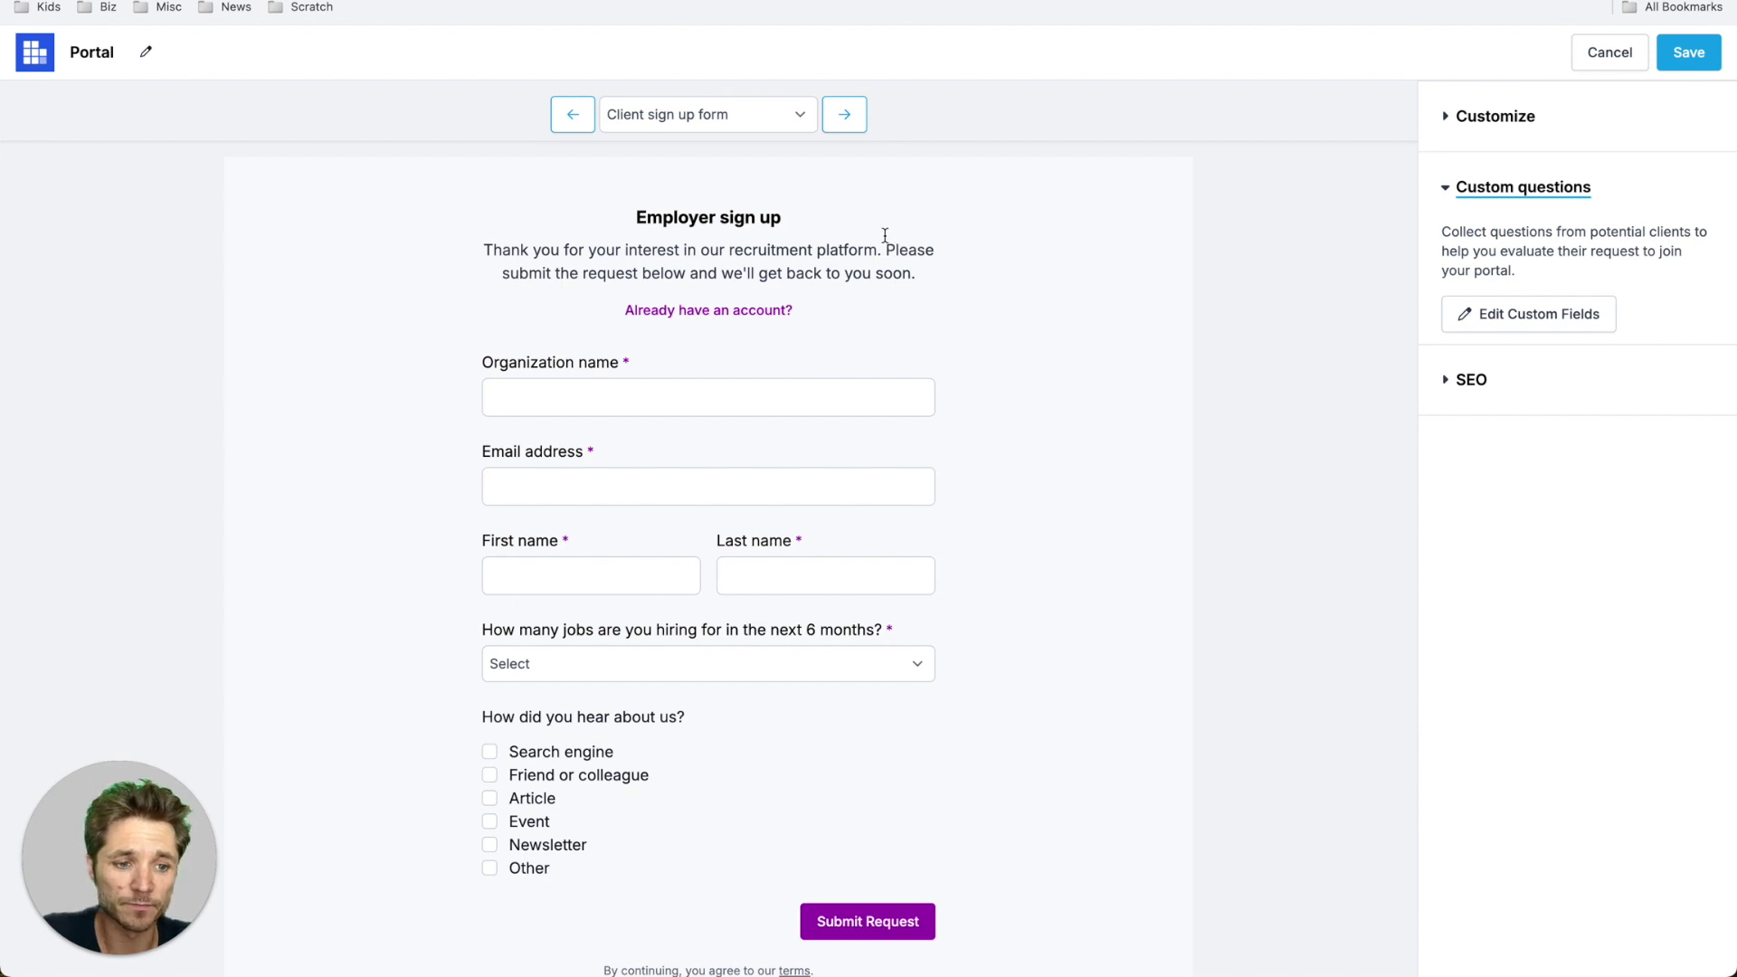
- Step through the sign-up confirmation and client login pages to the Job openings page
click(844, 114)
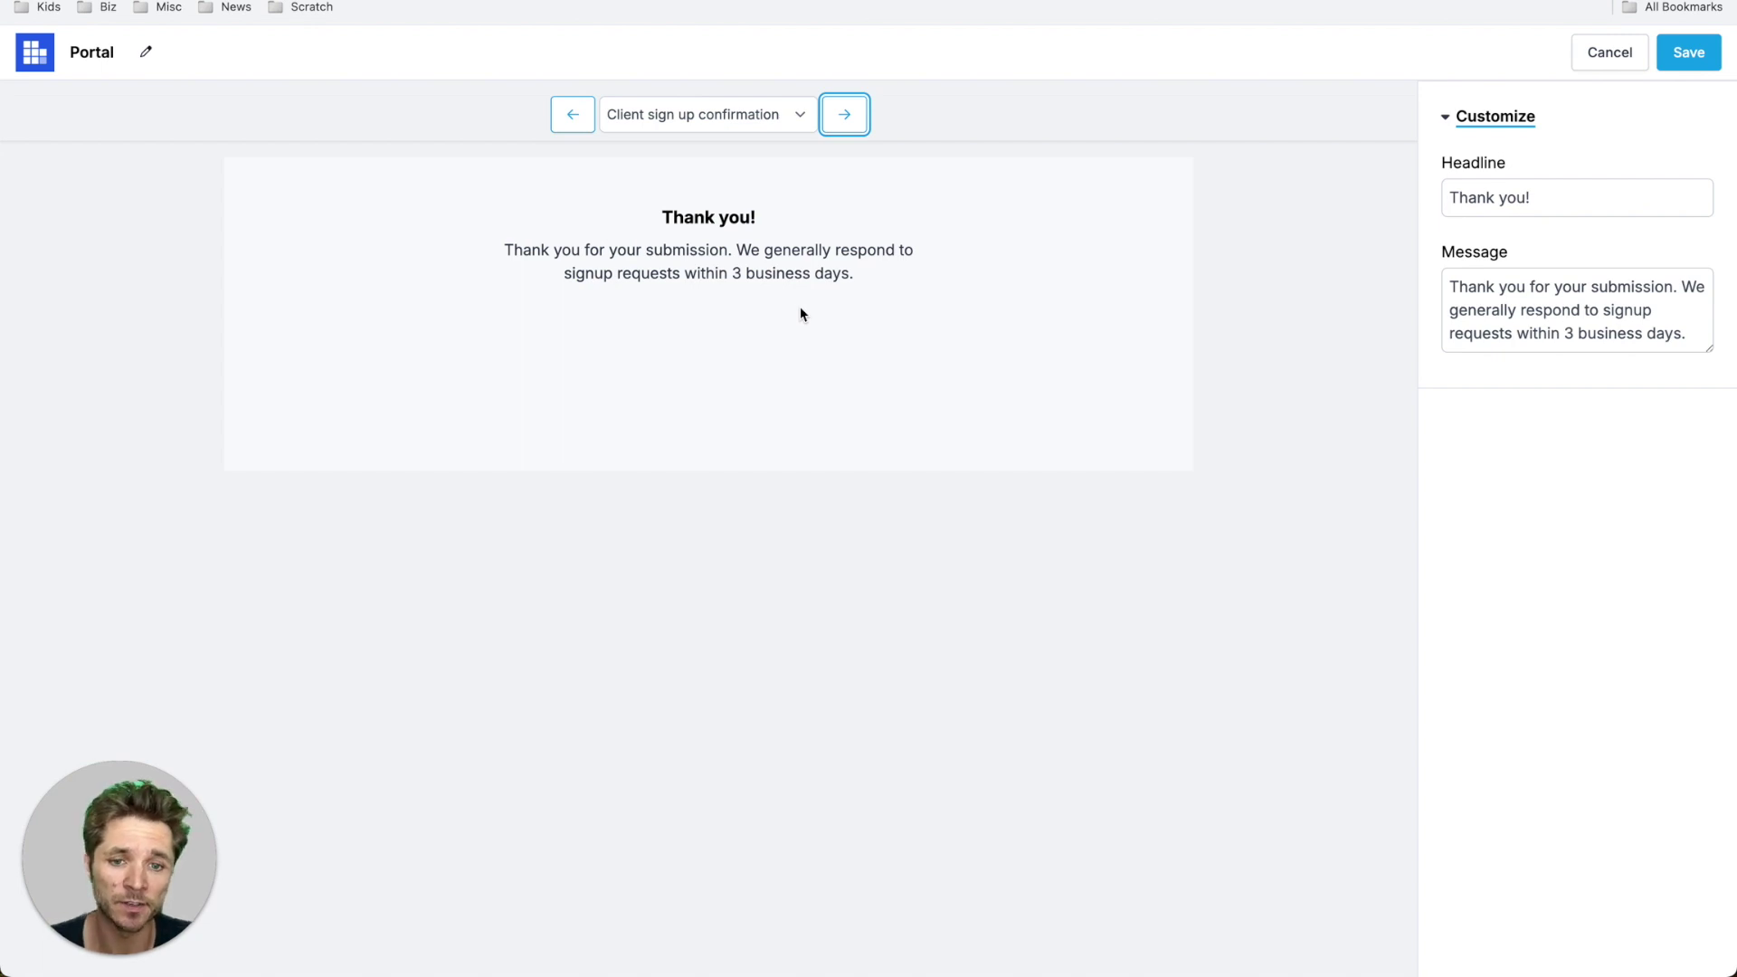
click(844, 115)
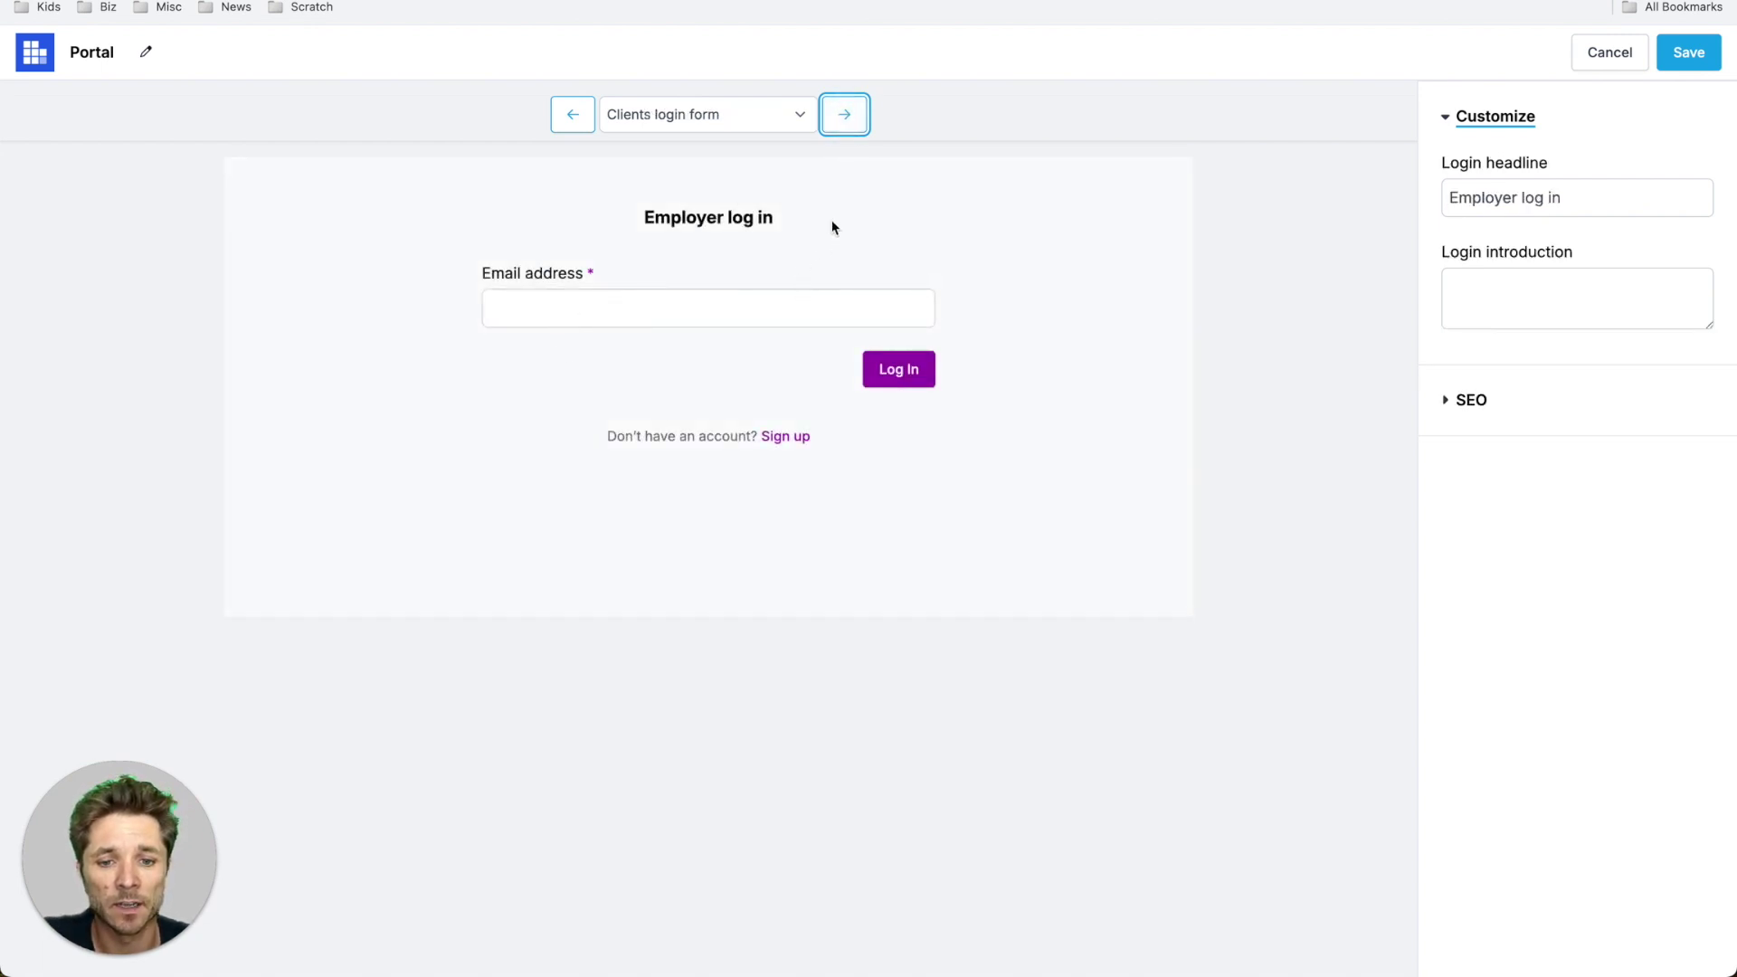
click(845, 120)
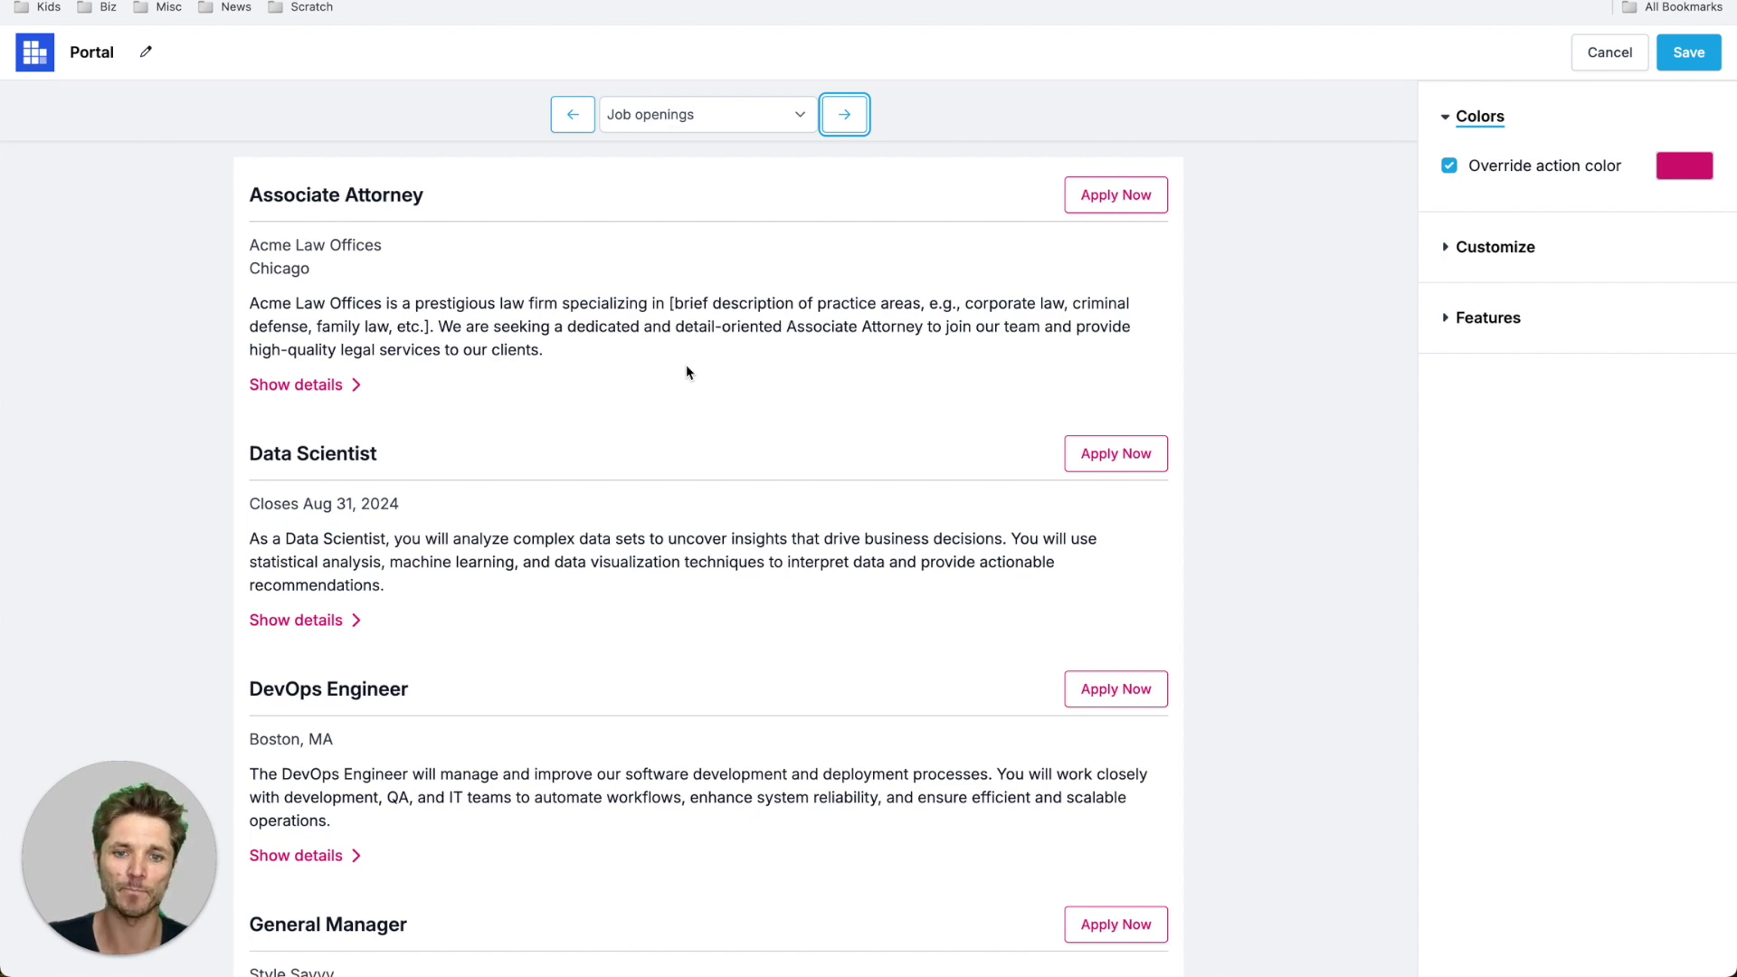
- Toggle 'Show client name' and 'Show job closing date' off and back on for job listings
click(1520, 247)
scroll(1561, 513, down, 2)
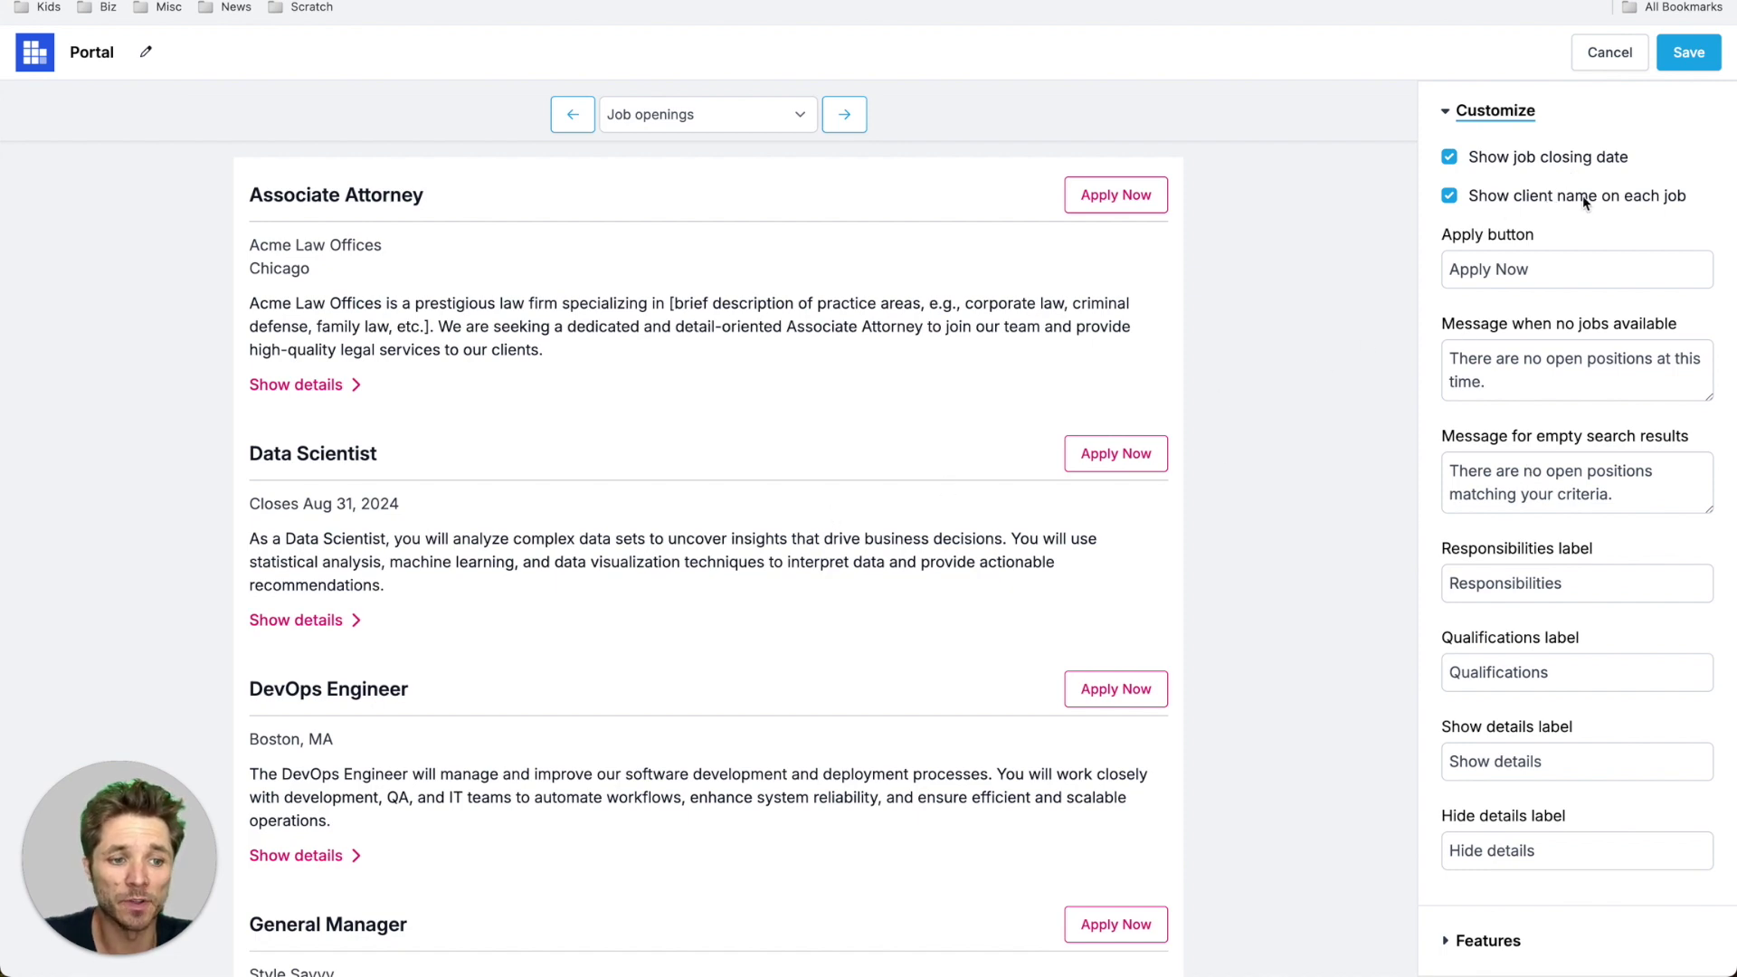
click(1530, 201)
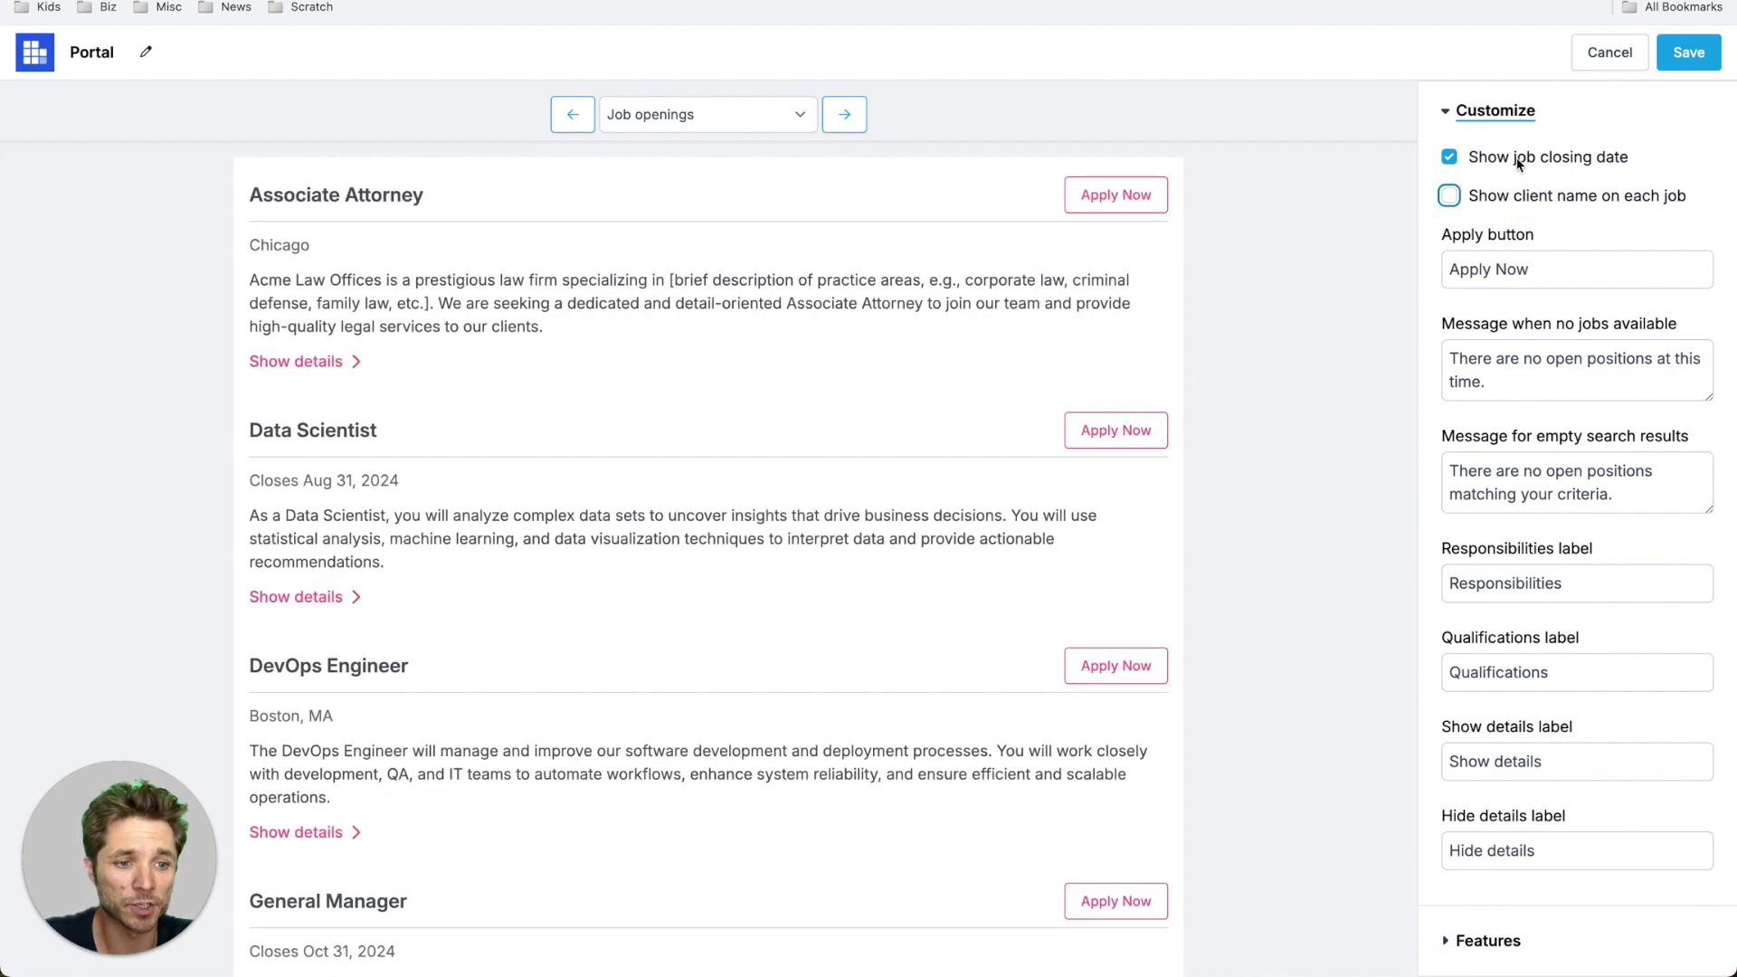
click(1520, 159)
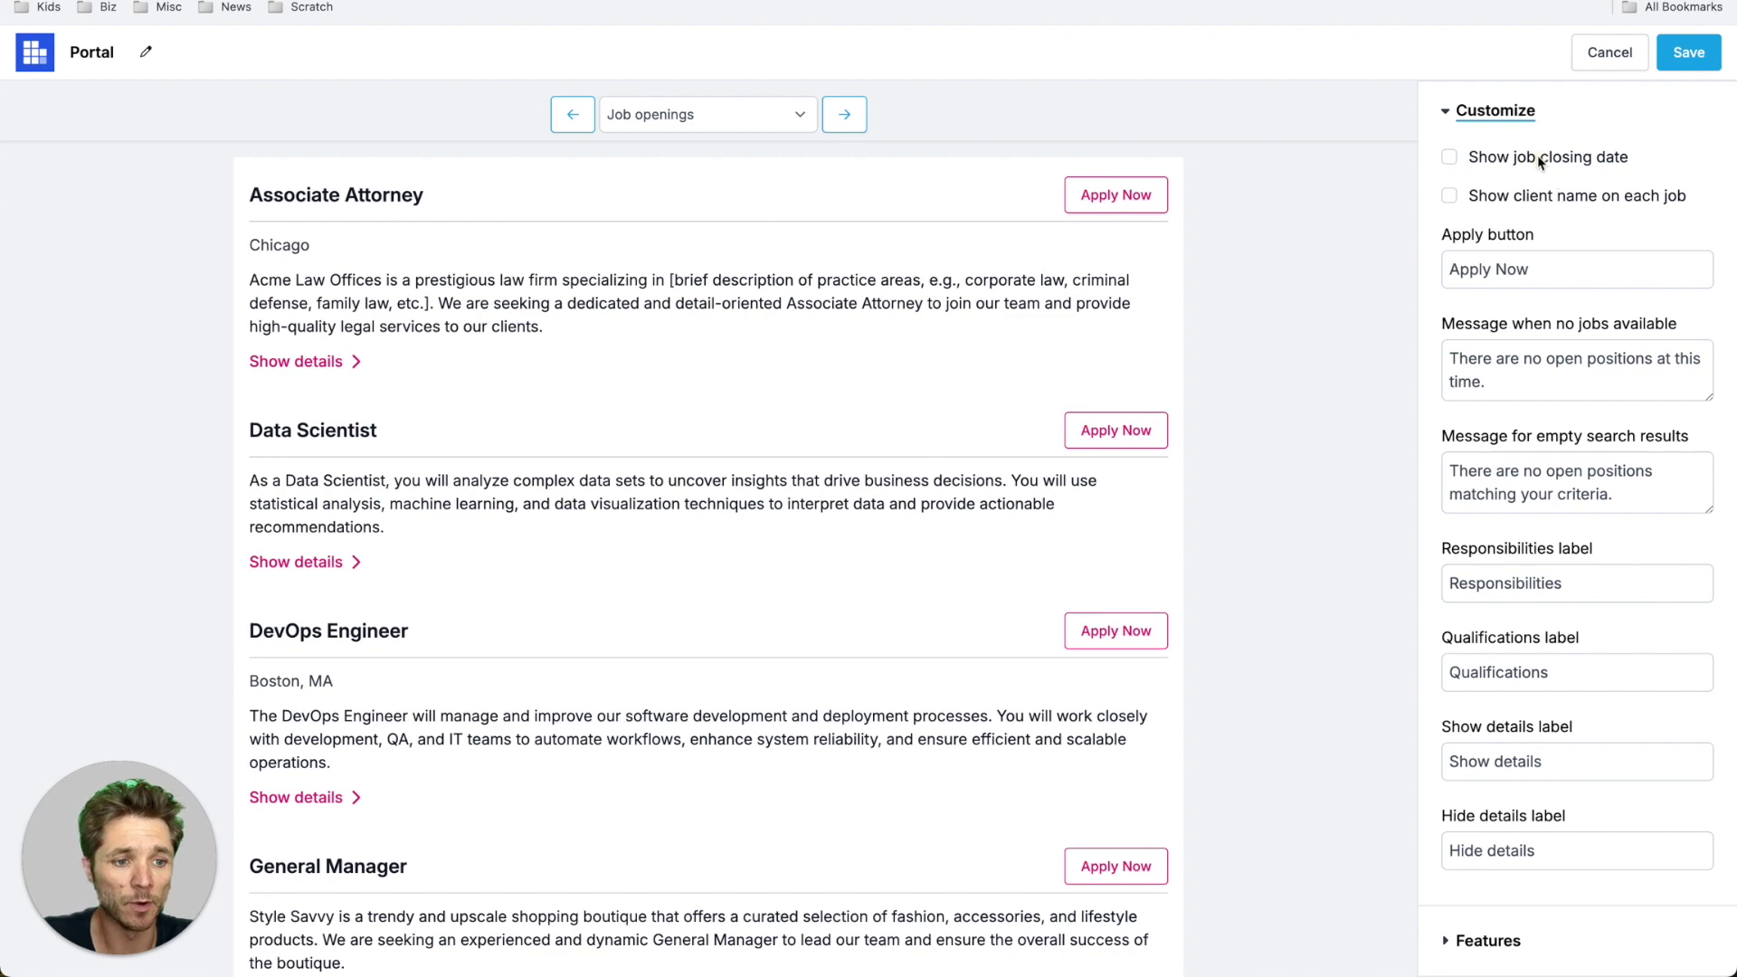
click(1540, 160)
click(1488, 195)
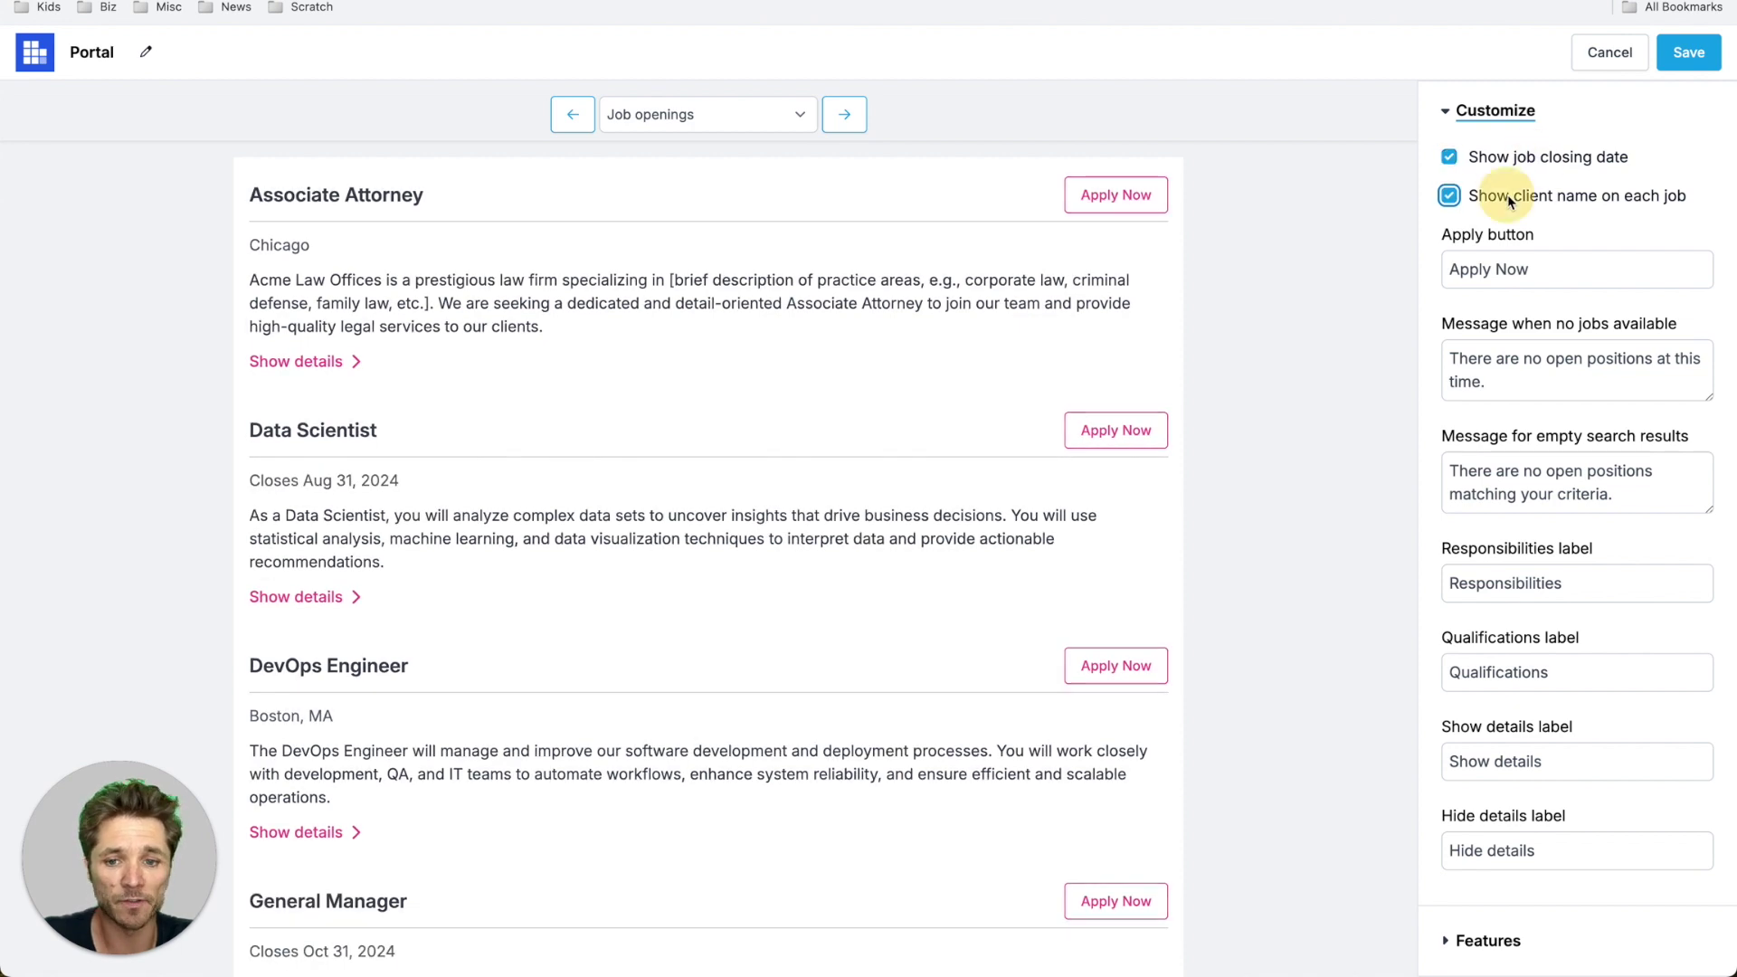
click(844, 116)
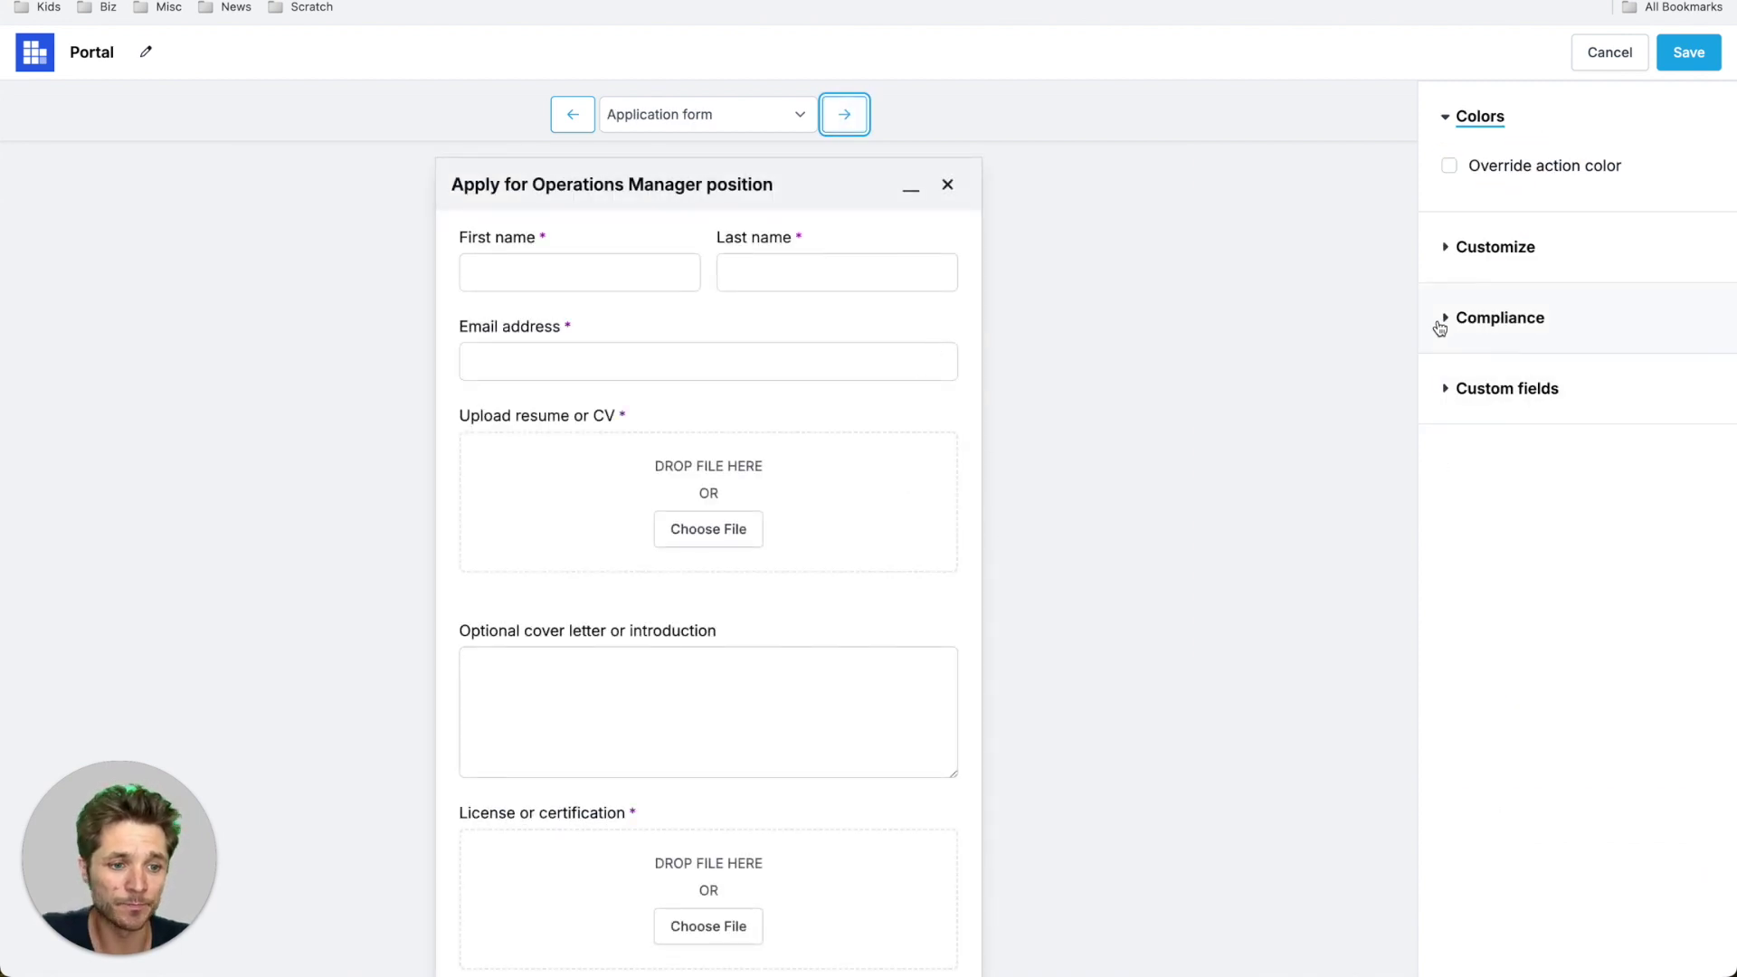
- Review the Application form's Customize, Compliance and Custom fields options, then advance to Application confirmation
click(1523, 250)
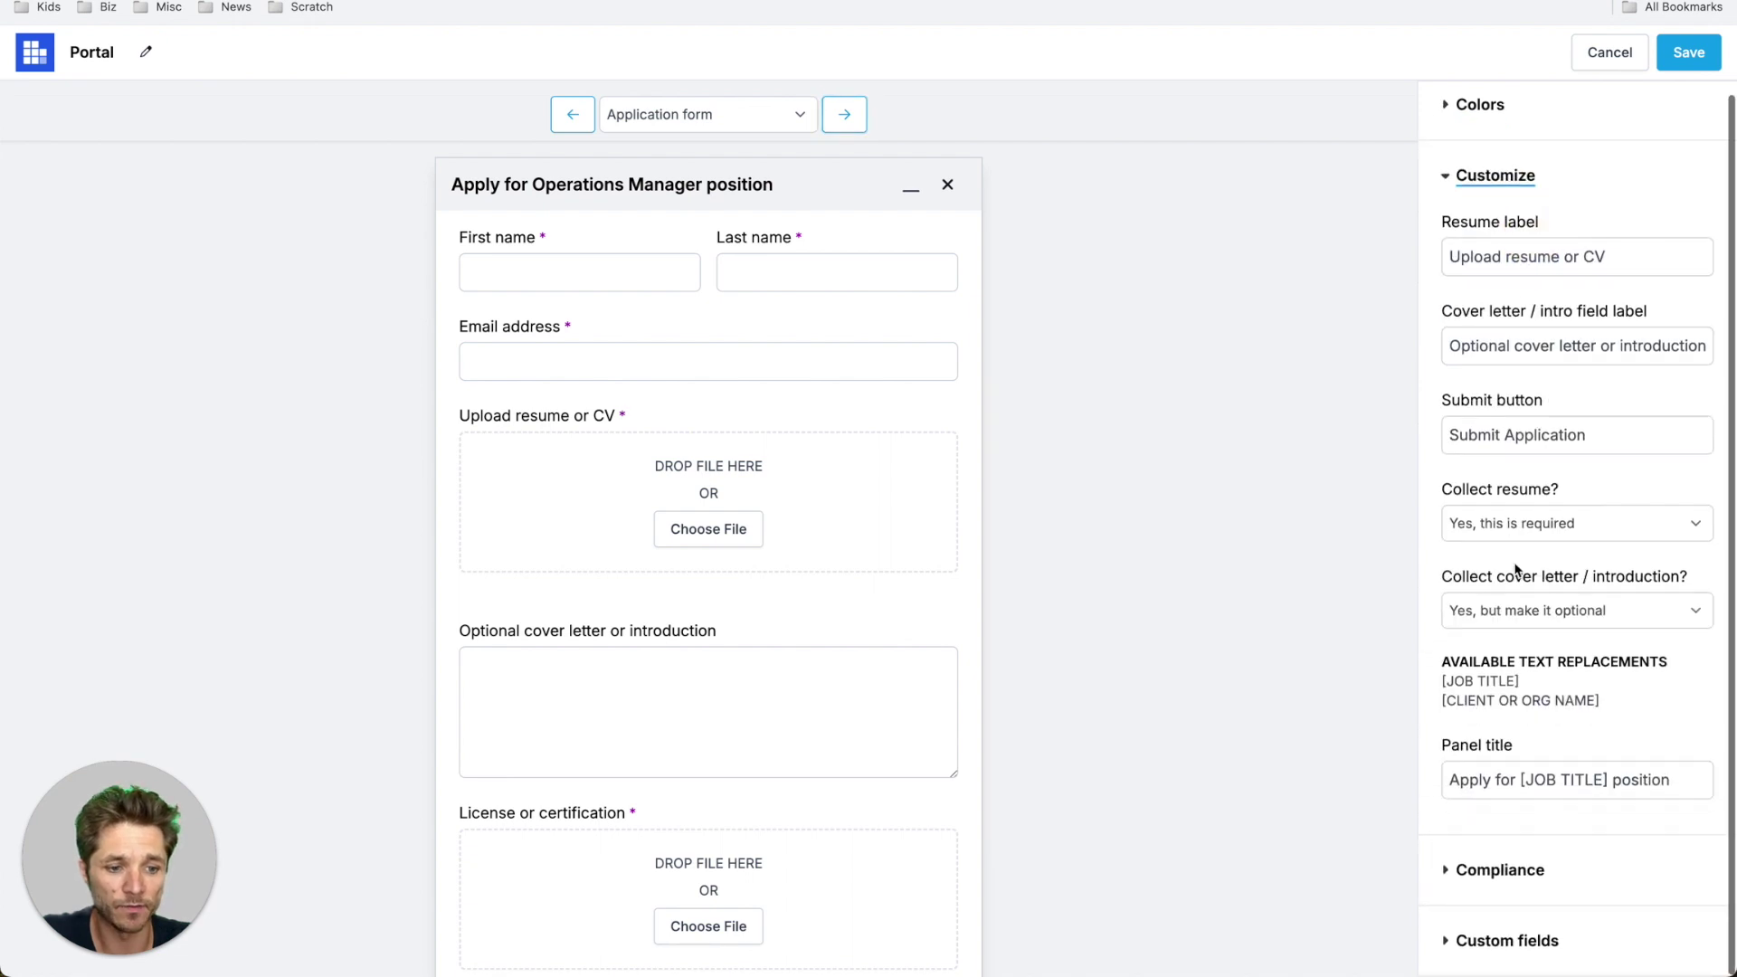
click(1501, 866)
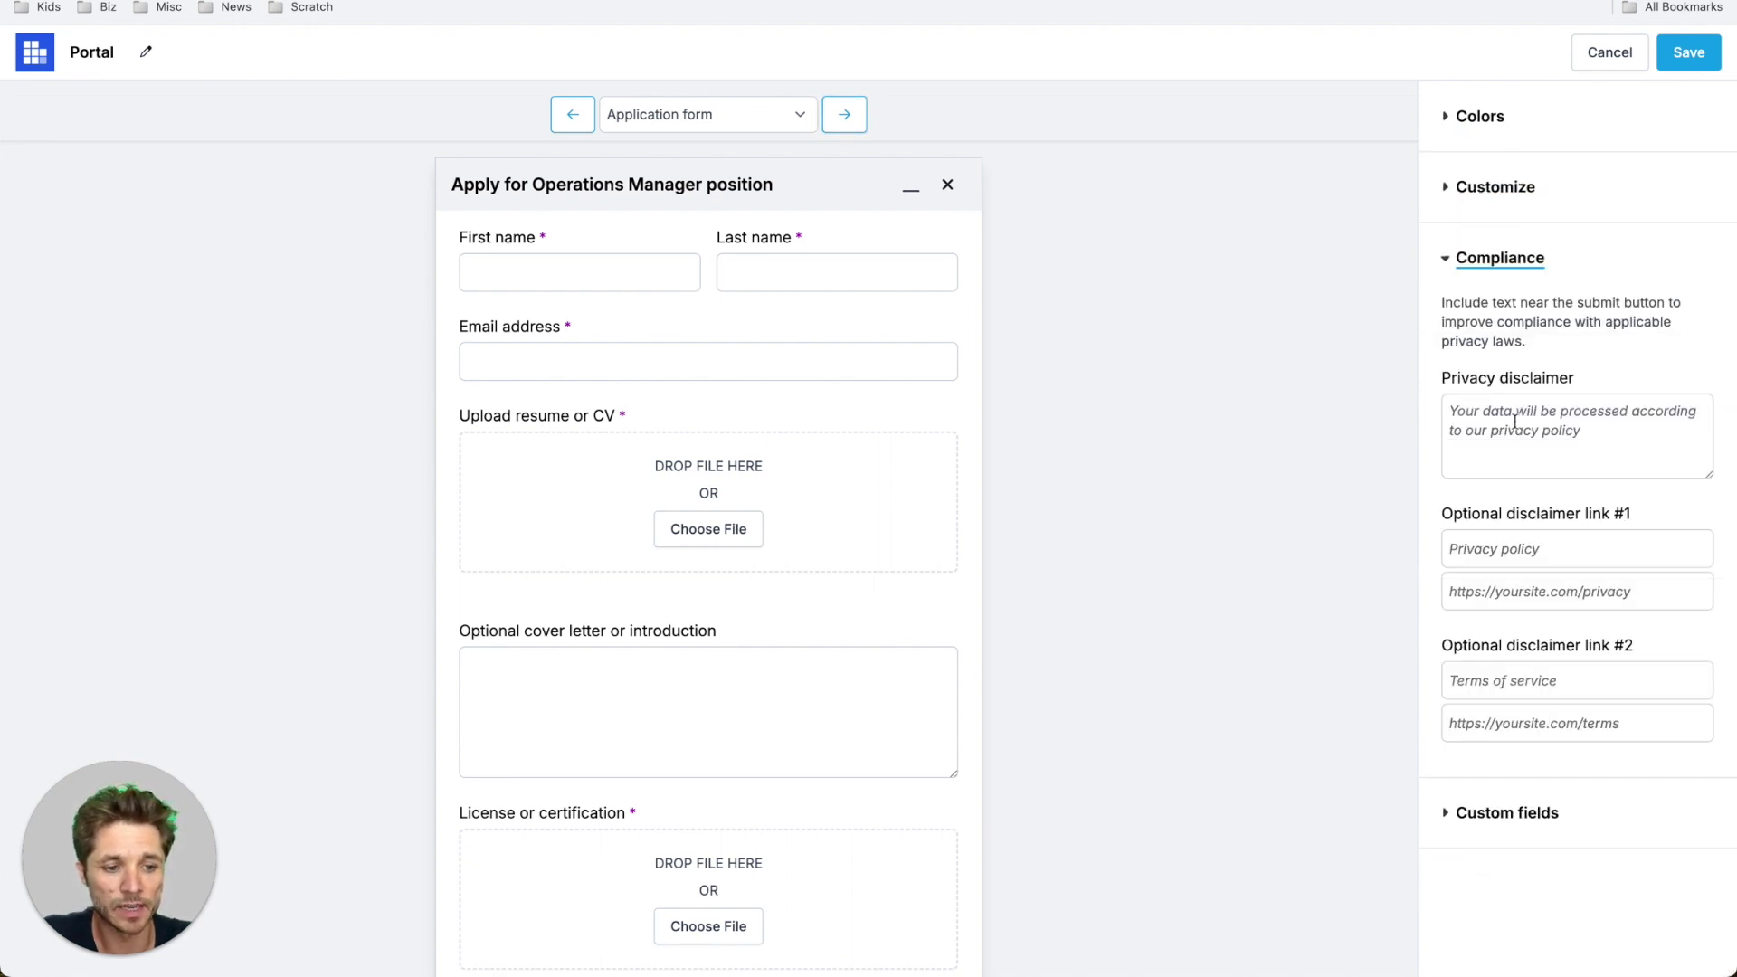
click(1478, 814)
scroll(900, 586, down, 3)
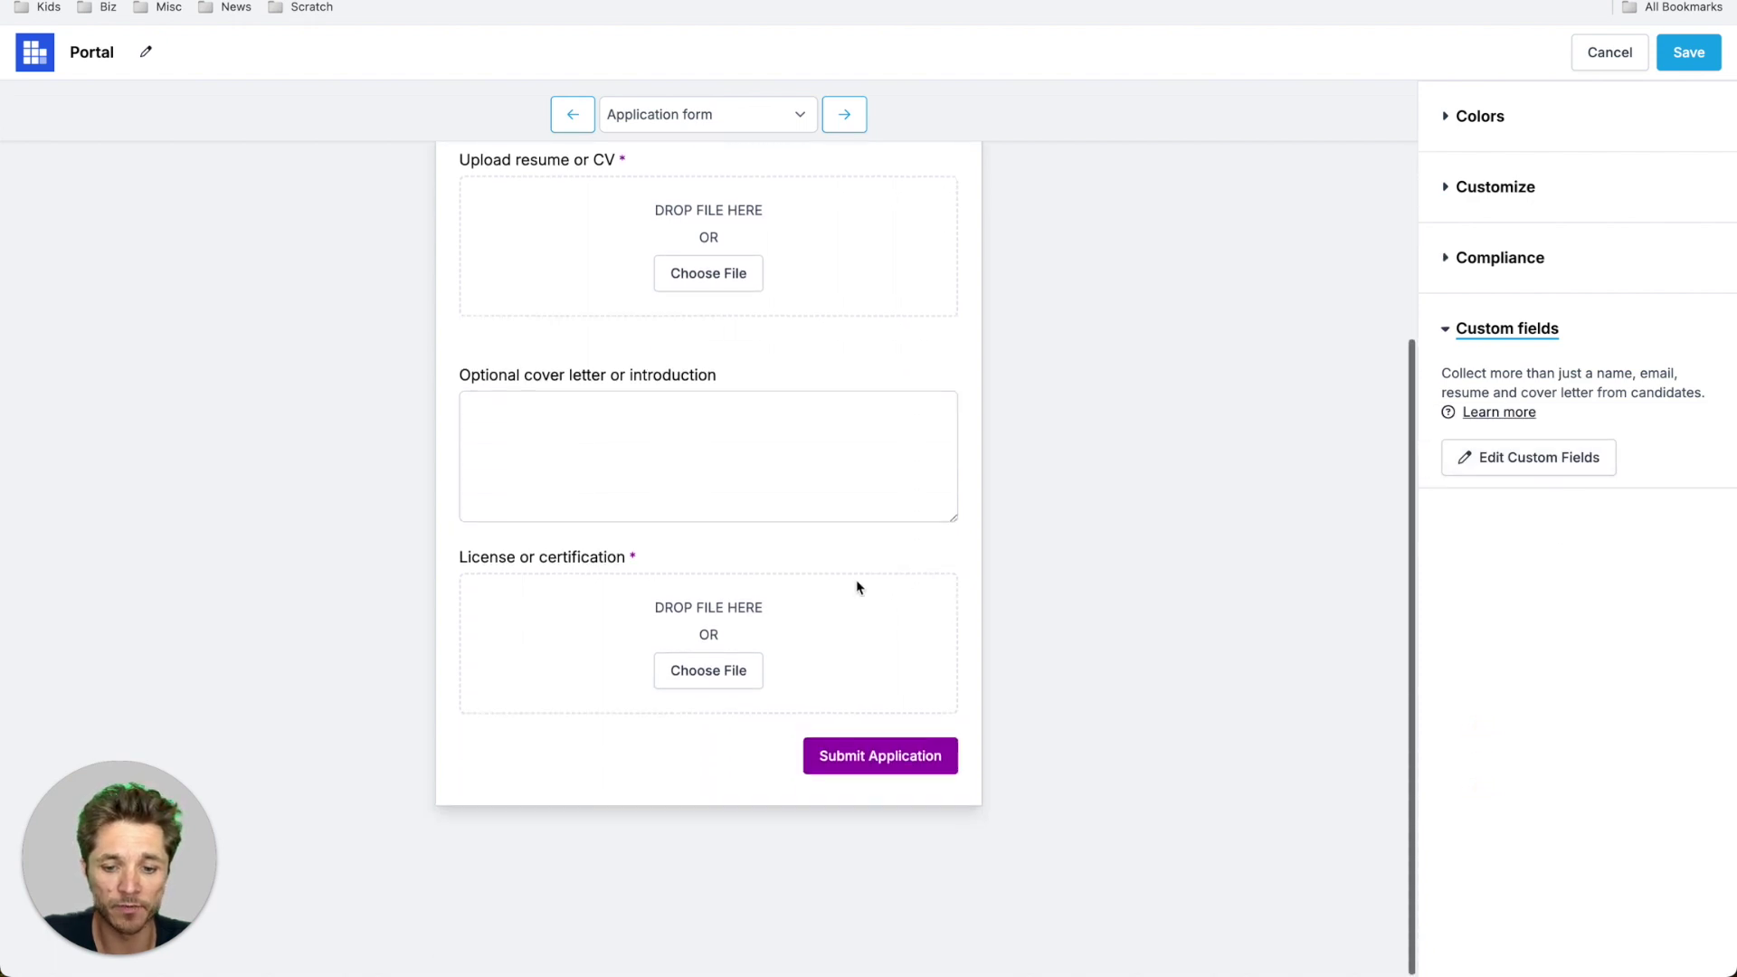
click(845, 114)
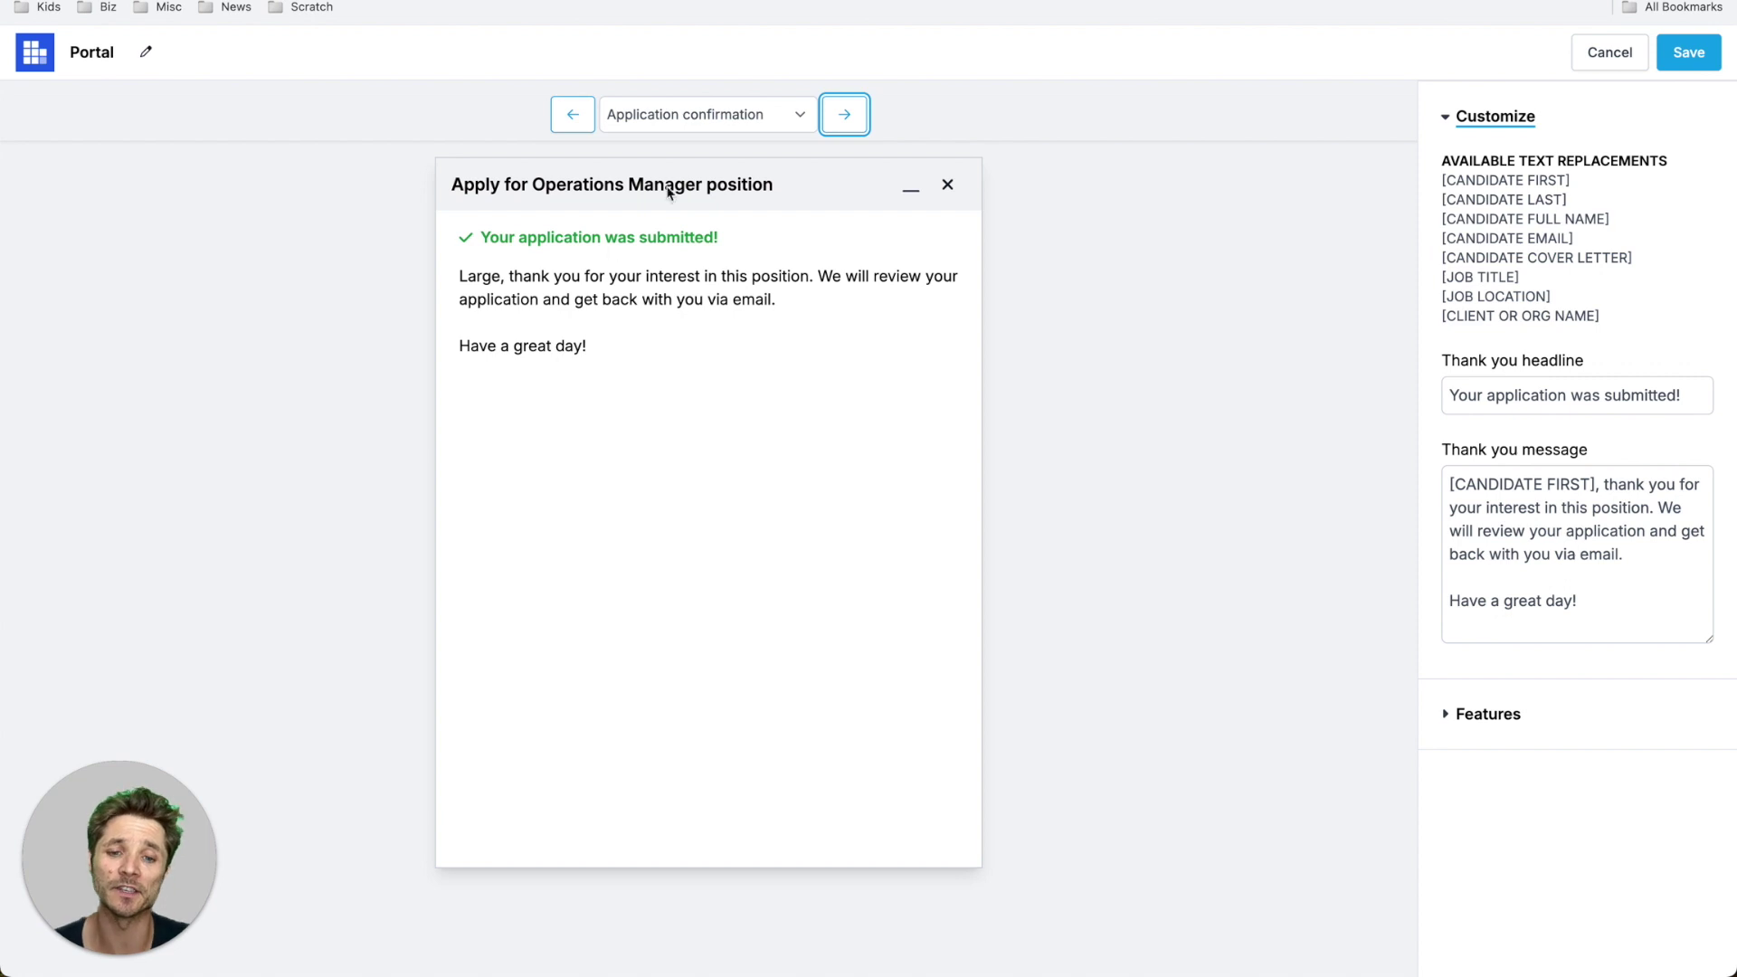
- Preview the Email confirmation and Legal pages, save the portal design, and begin custom domain setup
click(839, 112)
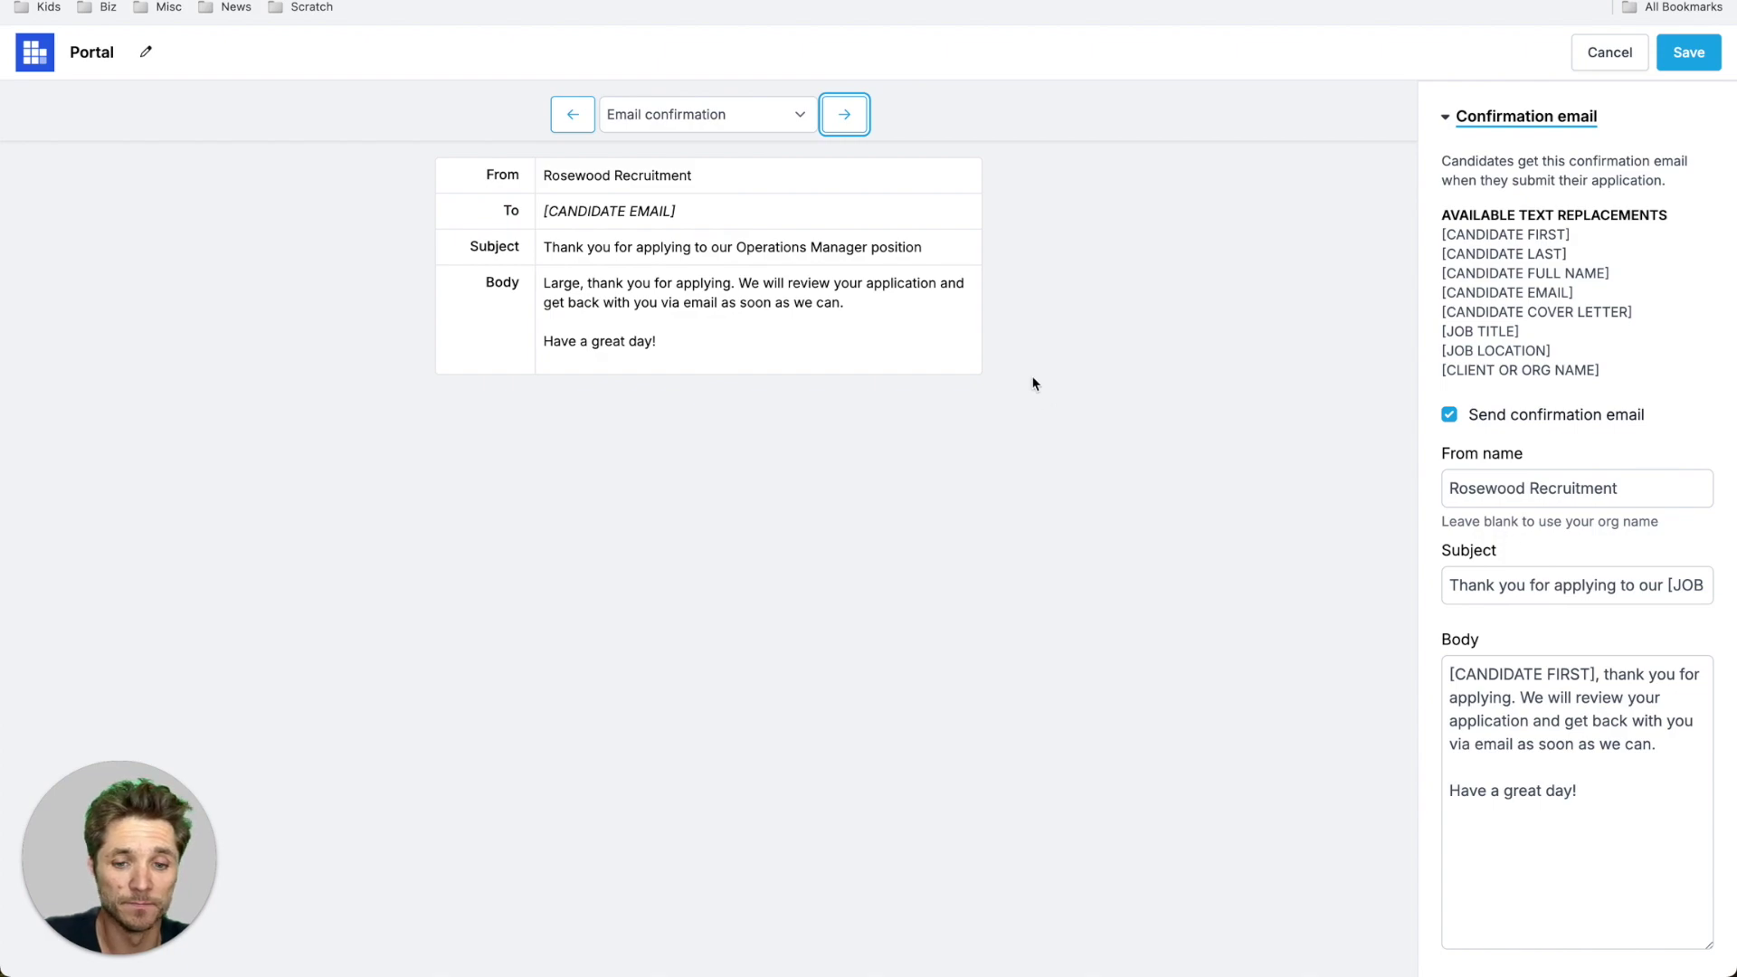
click(844, 114)
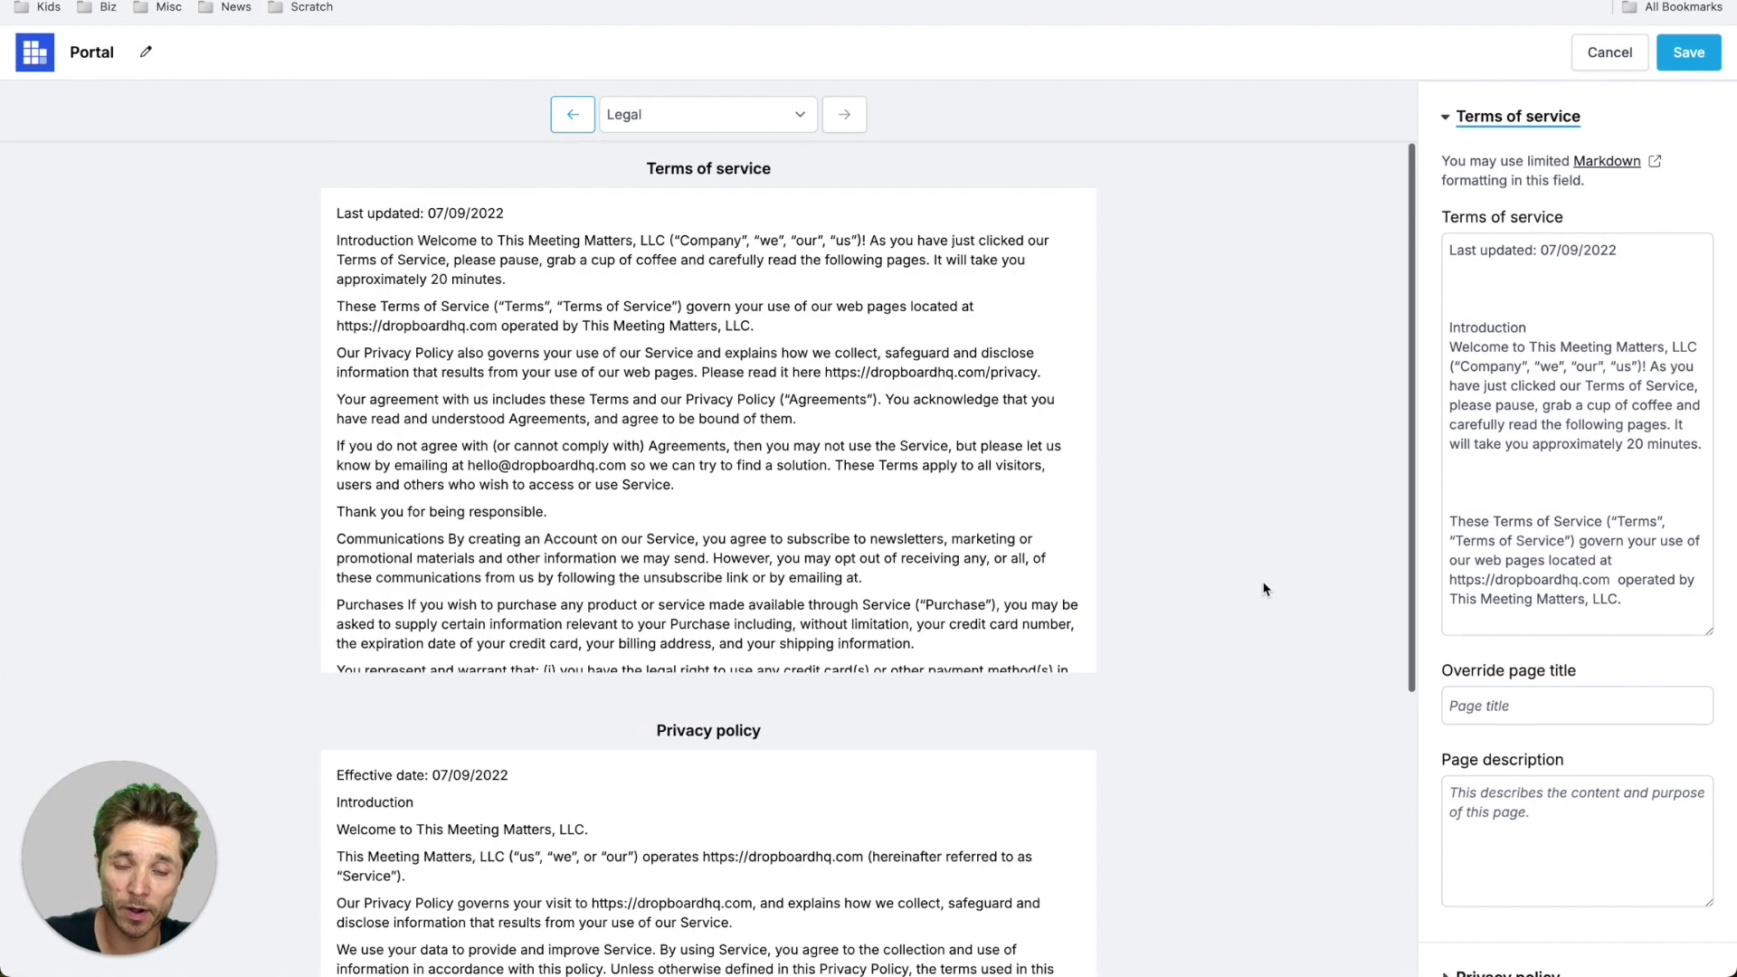
click(1688, 56)
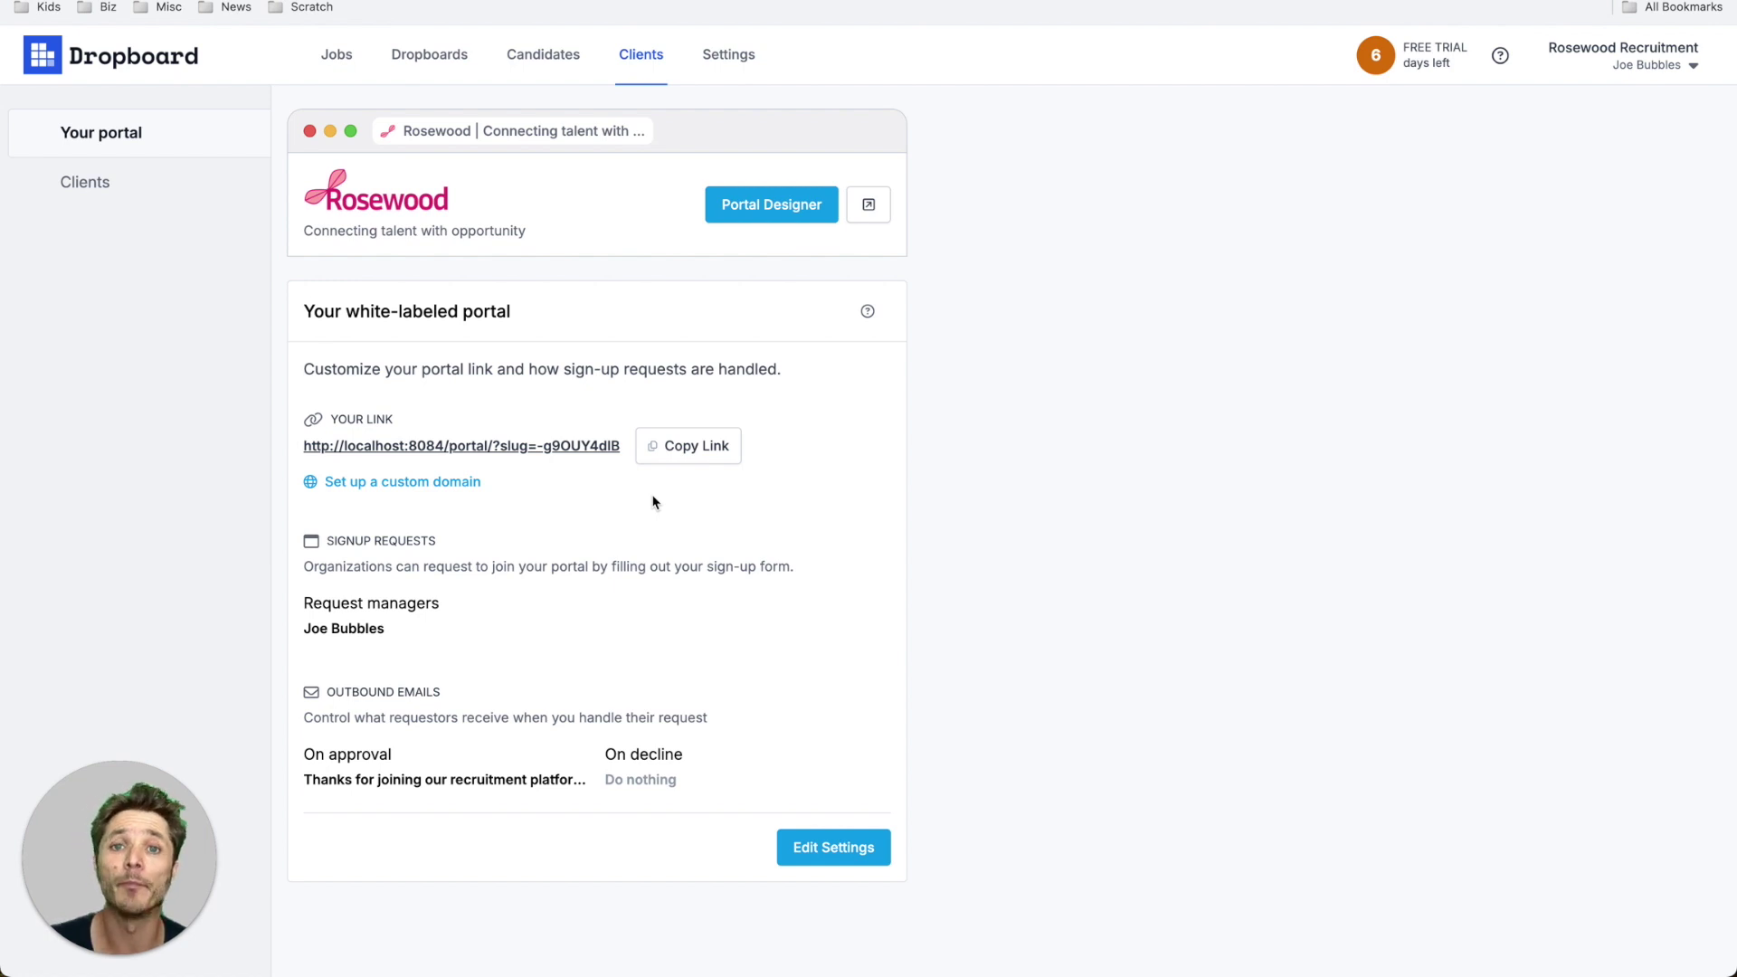
click(420, 482)
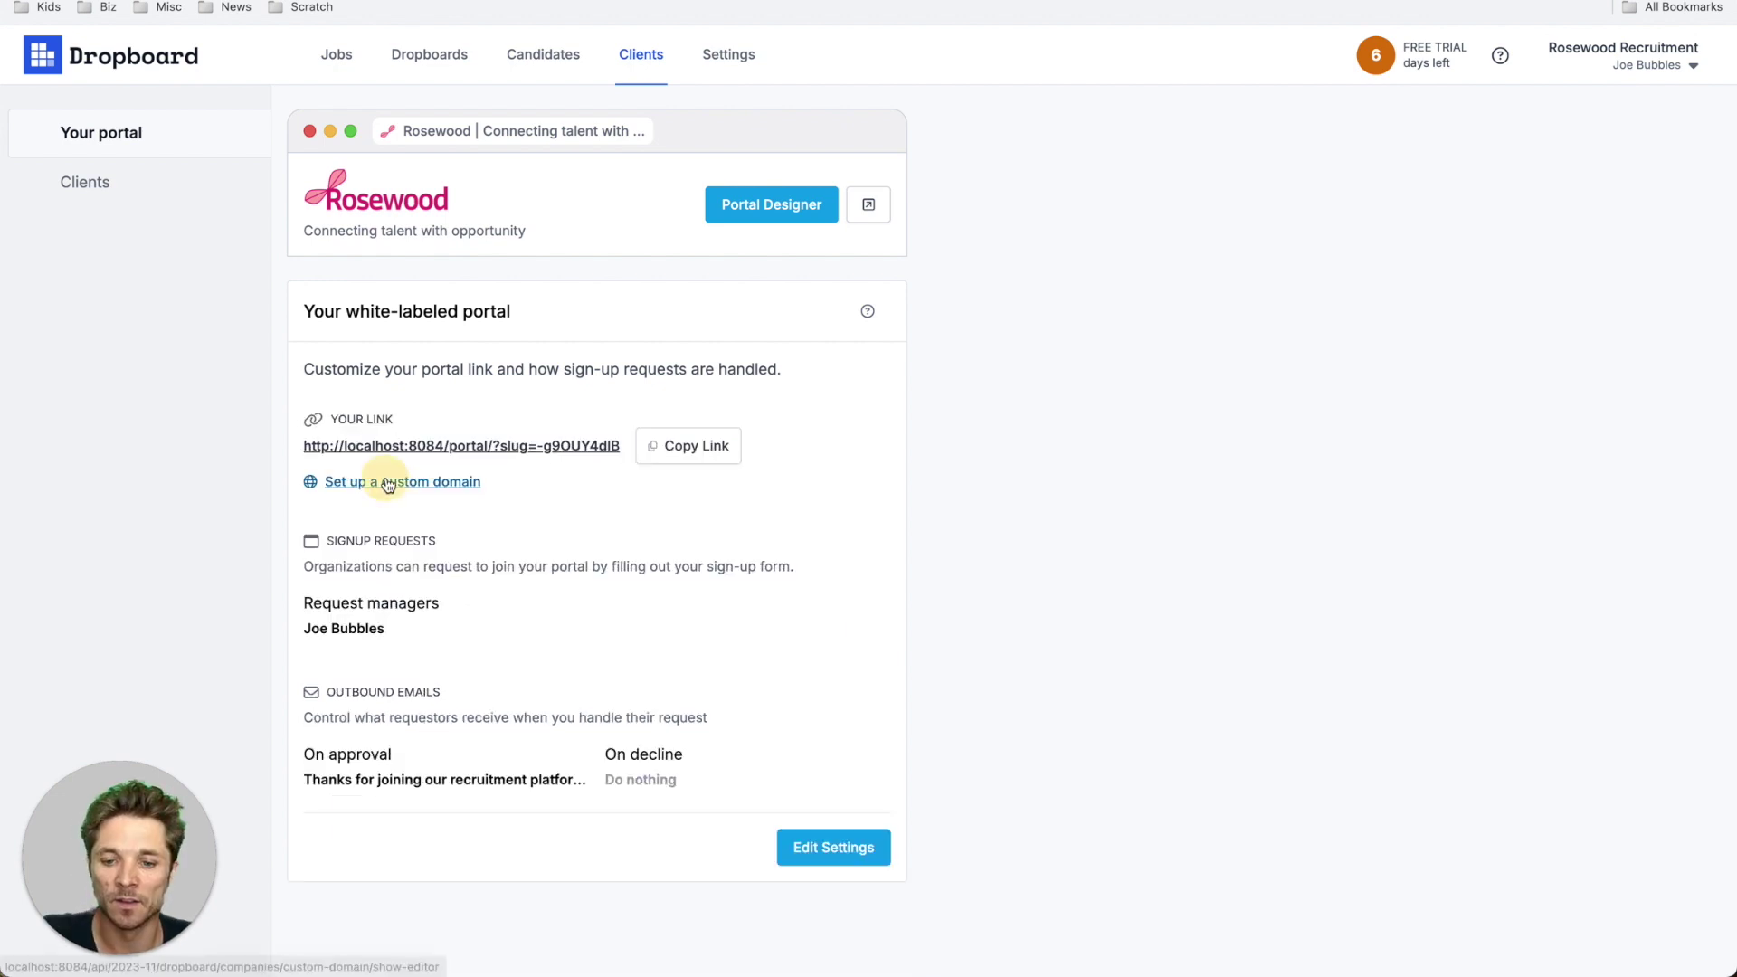
- Set the portal's custom domain to good.something.com and re-check its DNS verification
click(407, 480)
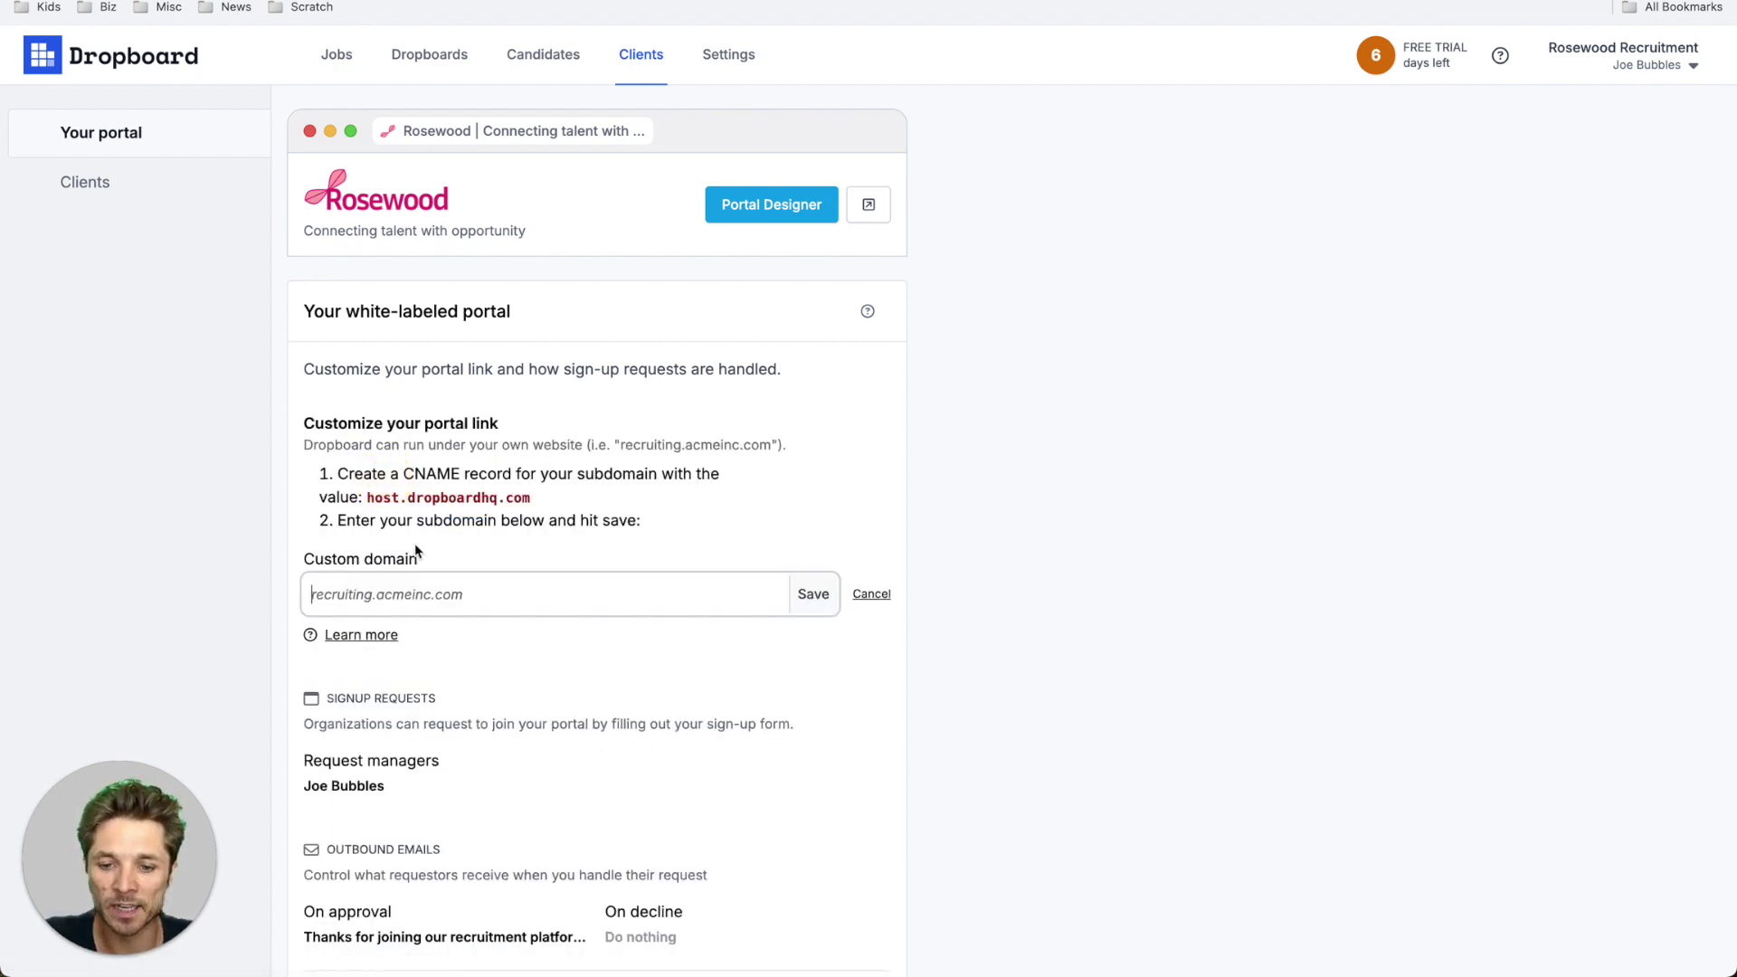
click(394, 593)
text(good.something.com)
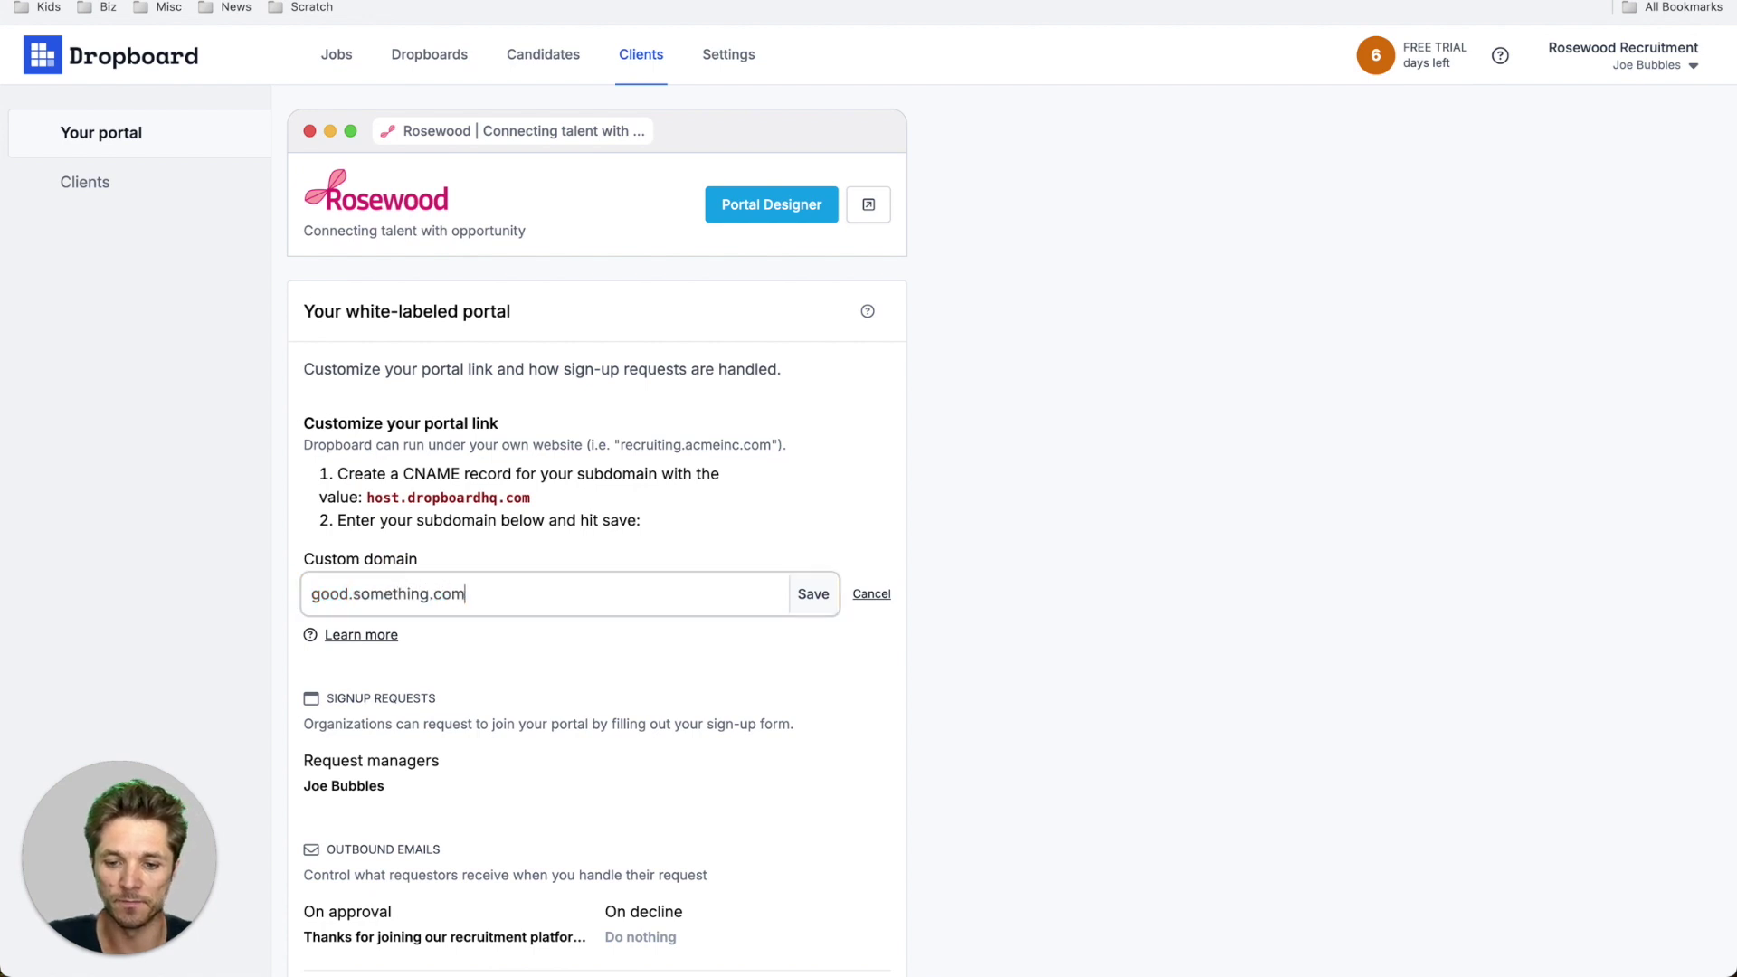
key(Return)
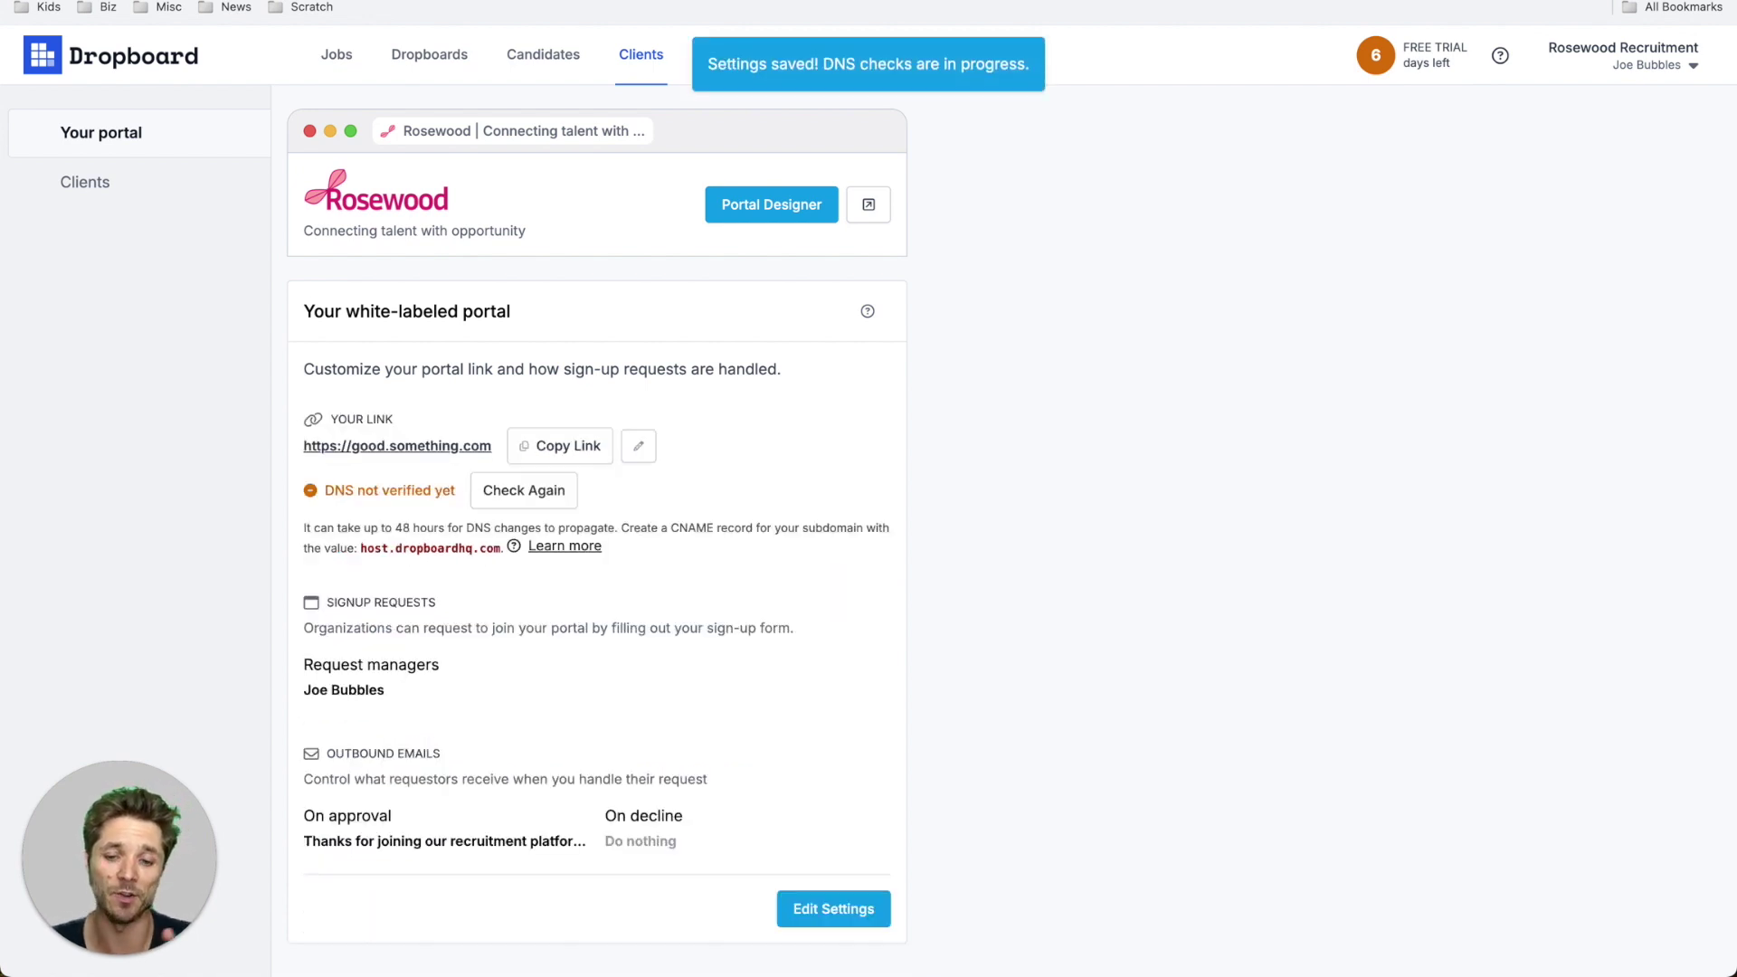
click(533, 493)
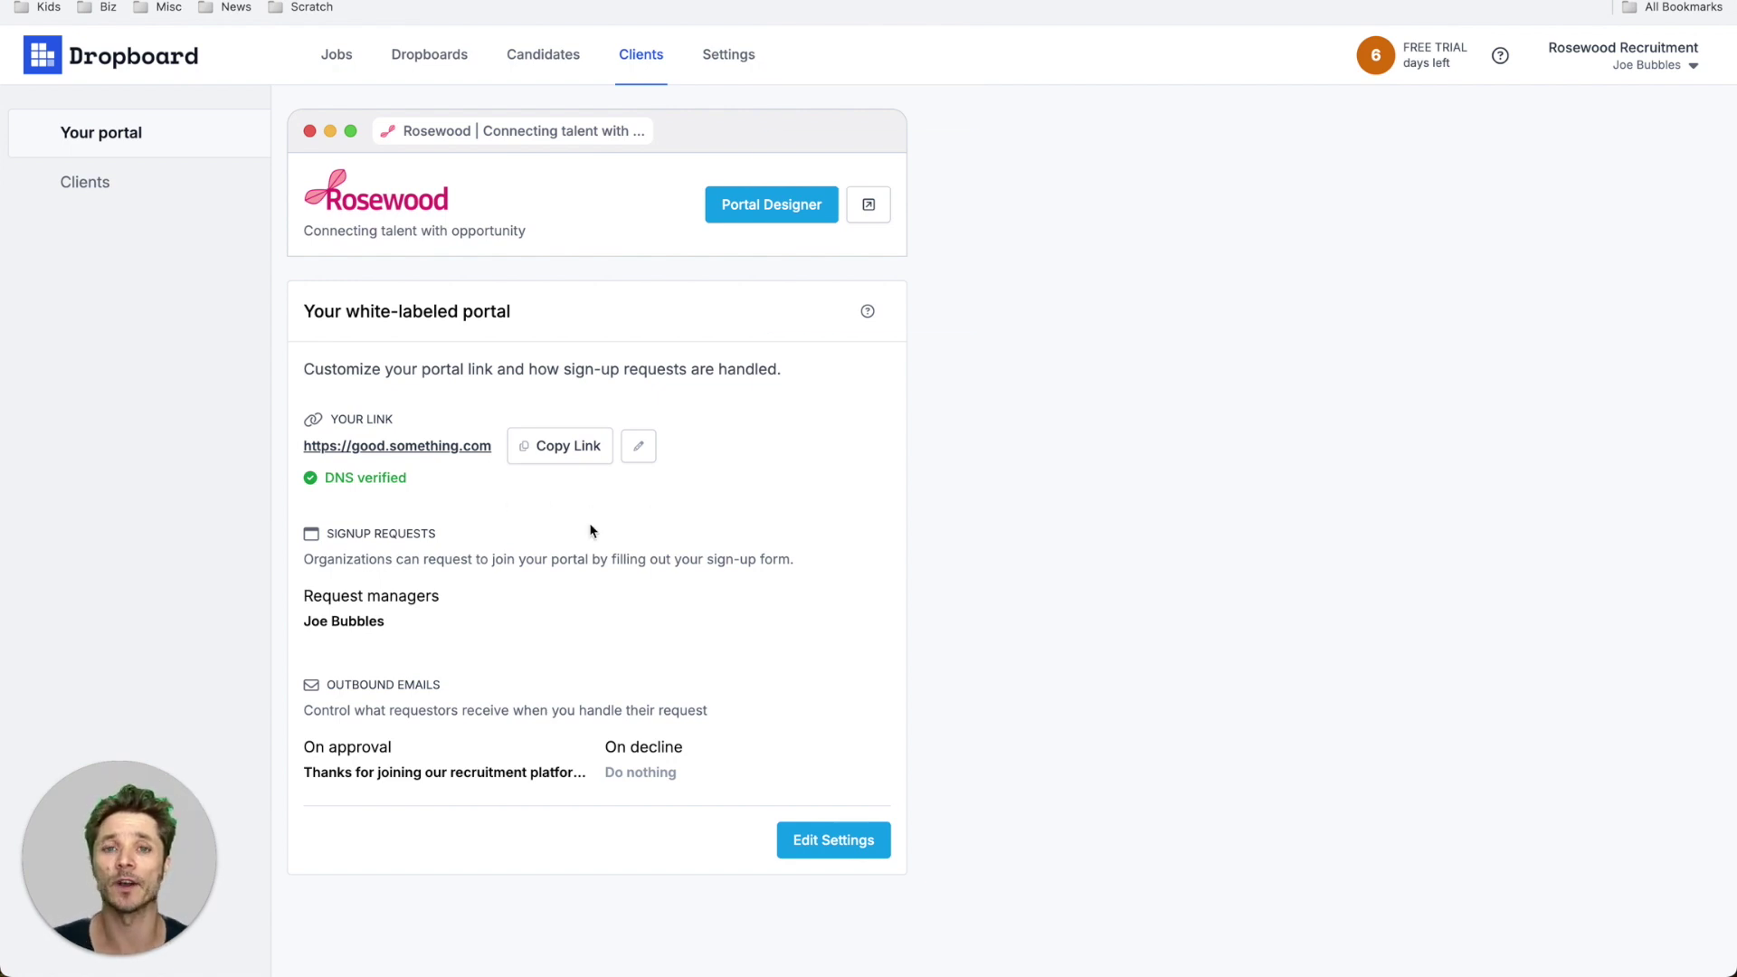
- Enable decline notifications for portal sign-up requests and review the 'Thank you for your request' email
click(833, 839)
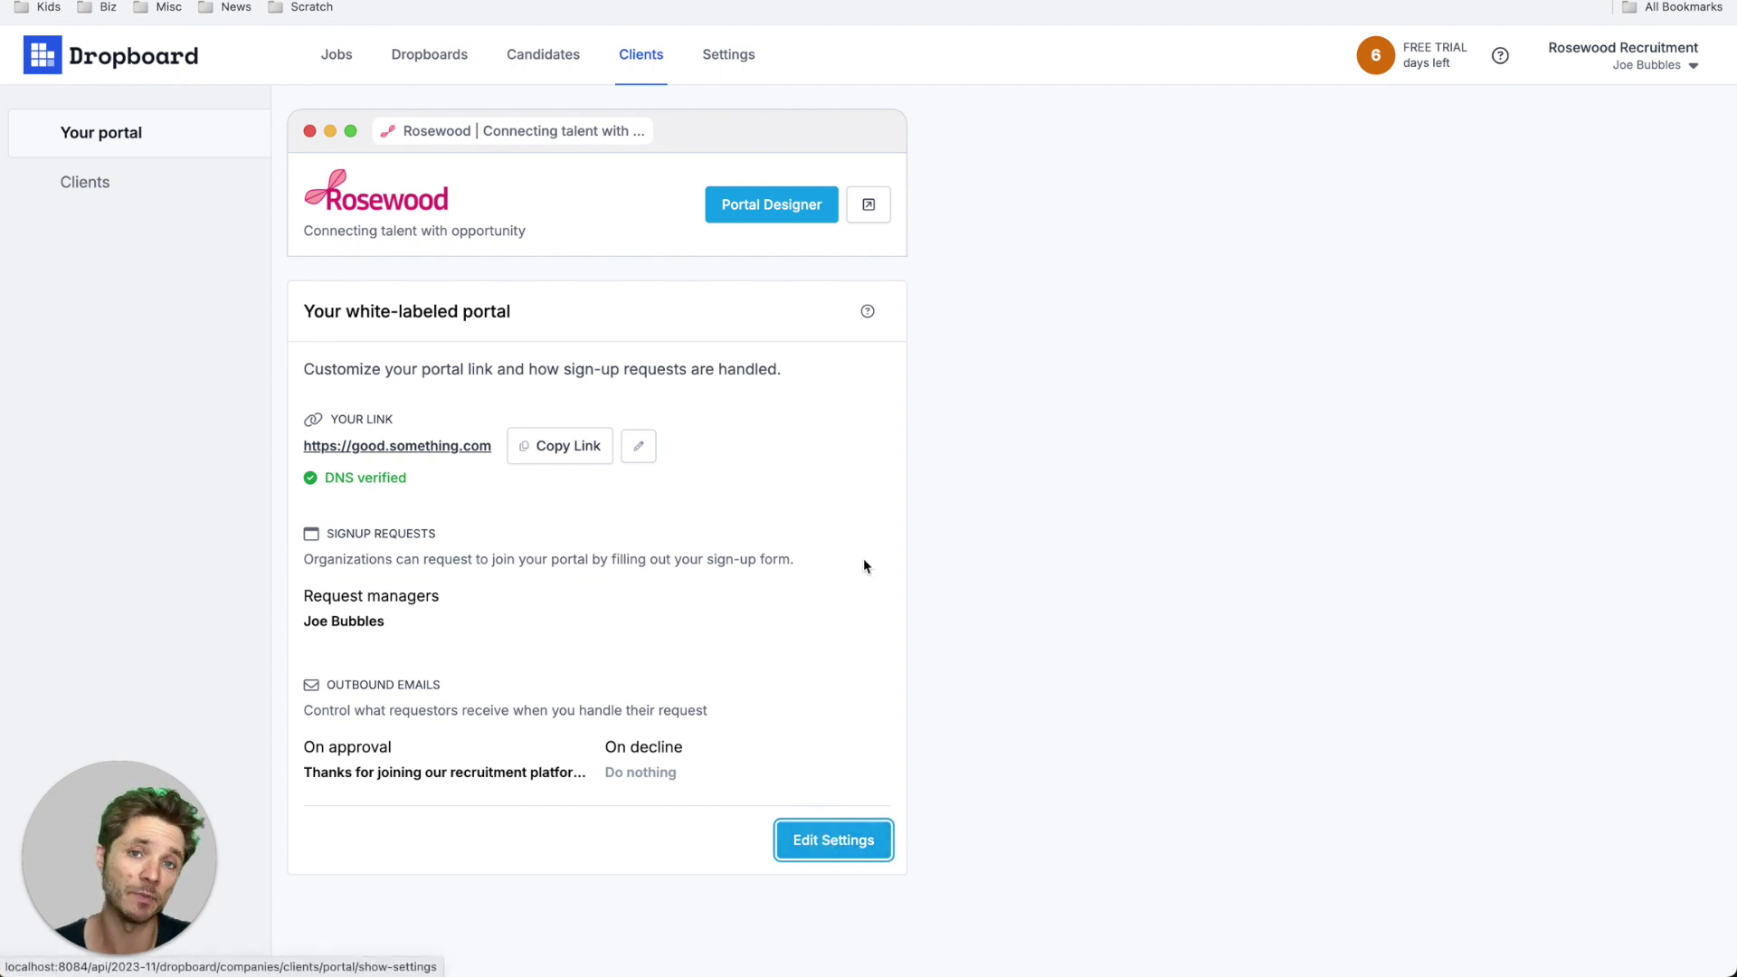
scroll(702, 663, down, 2)
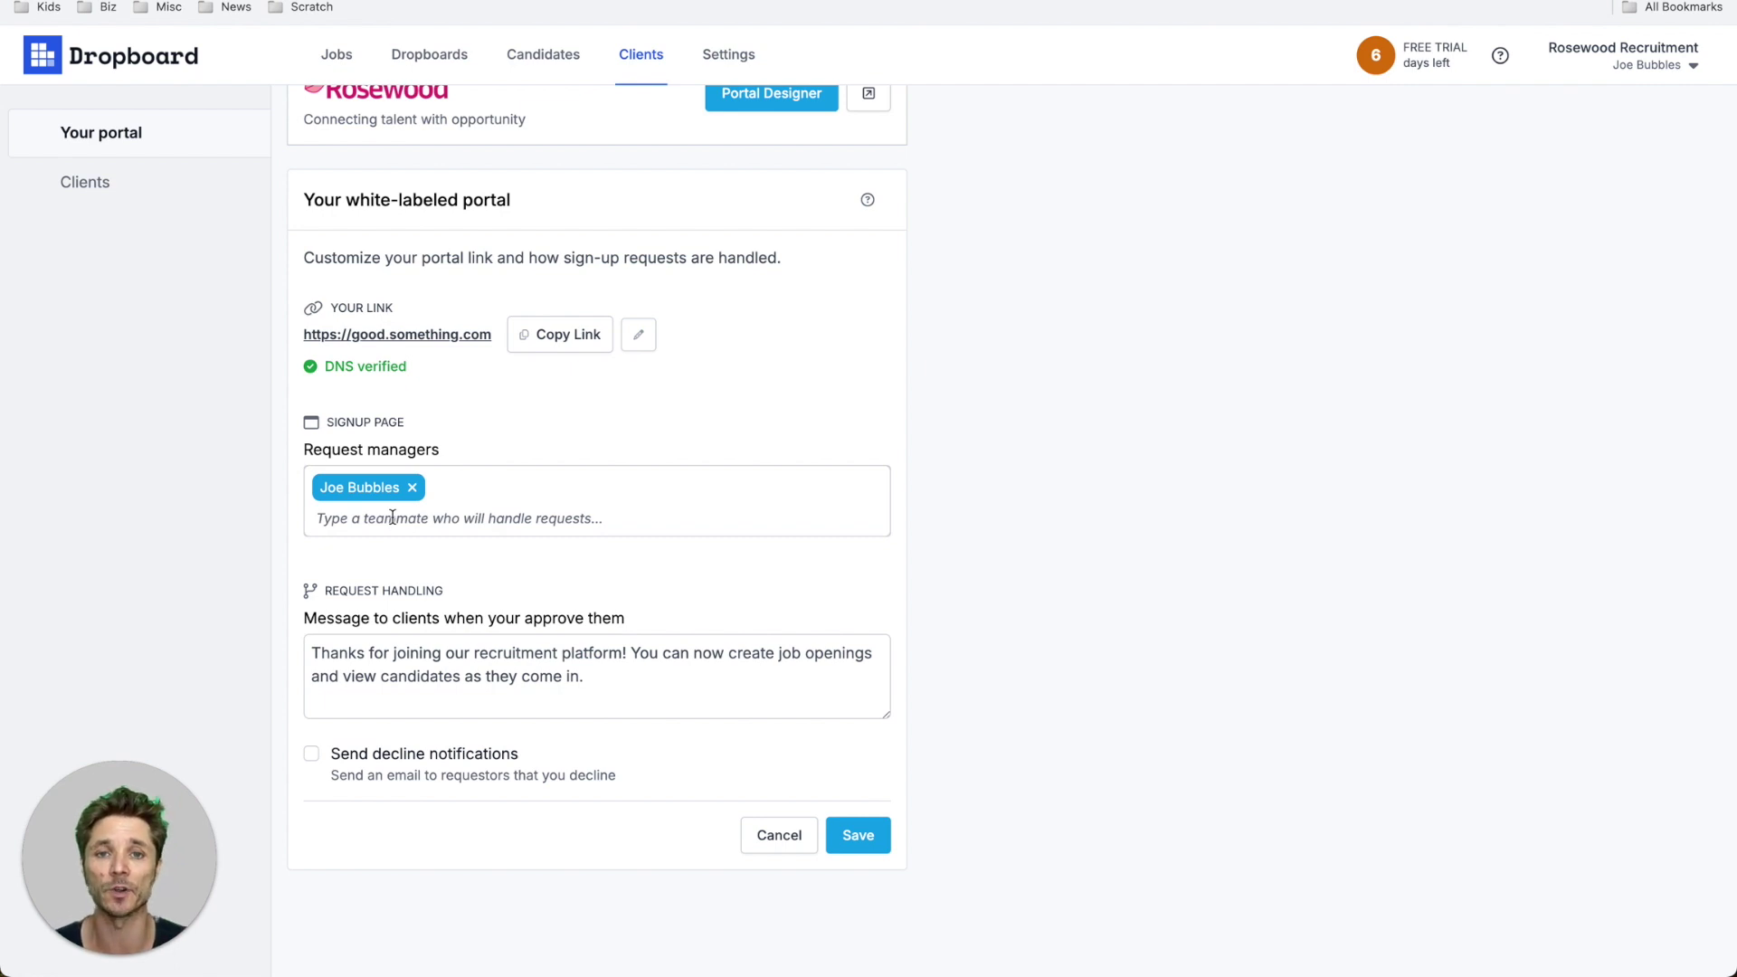
scroll(434, 615, down, 1)
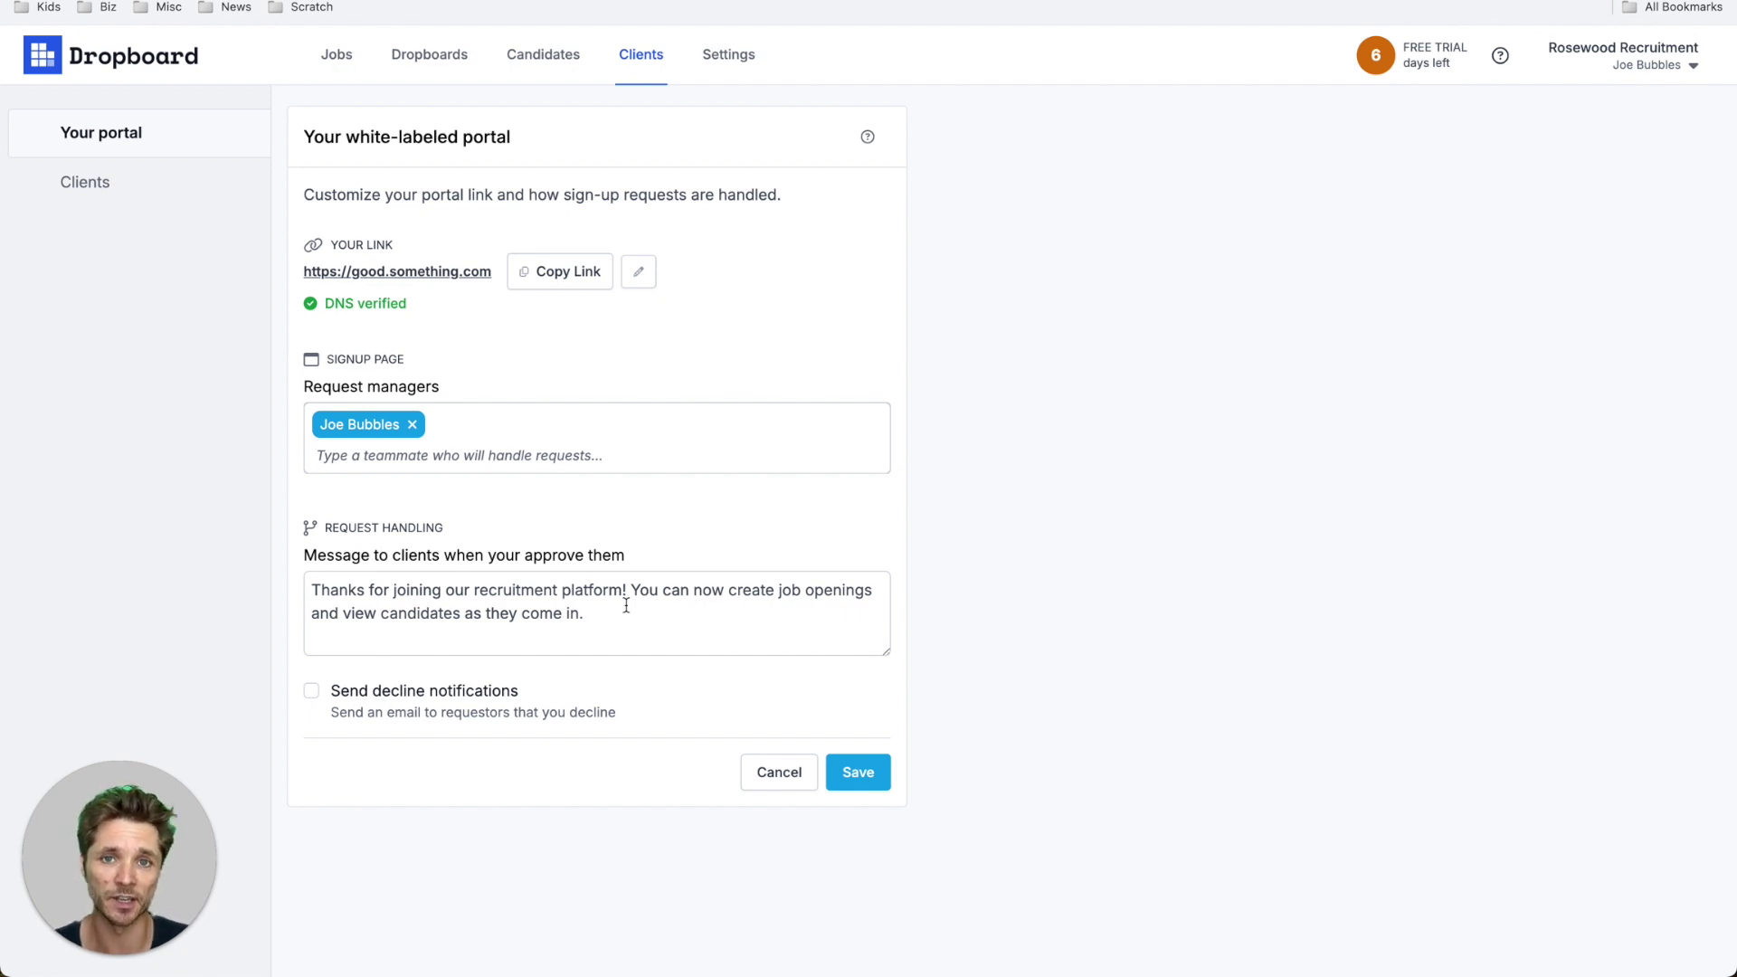
click(442, 693)
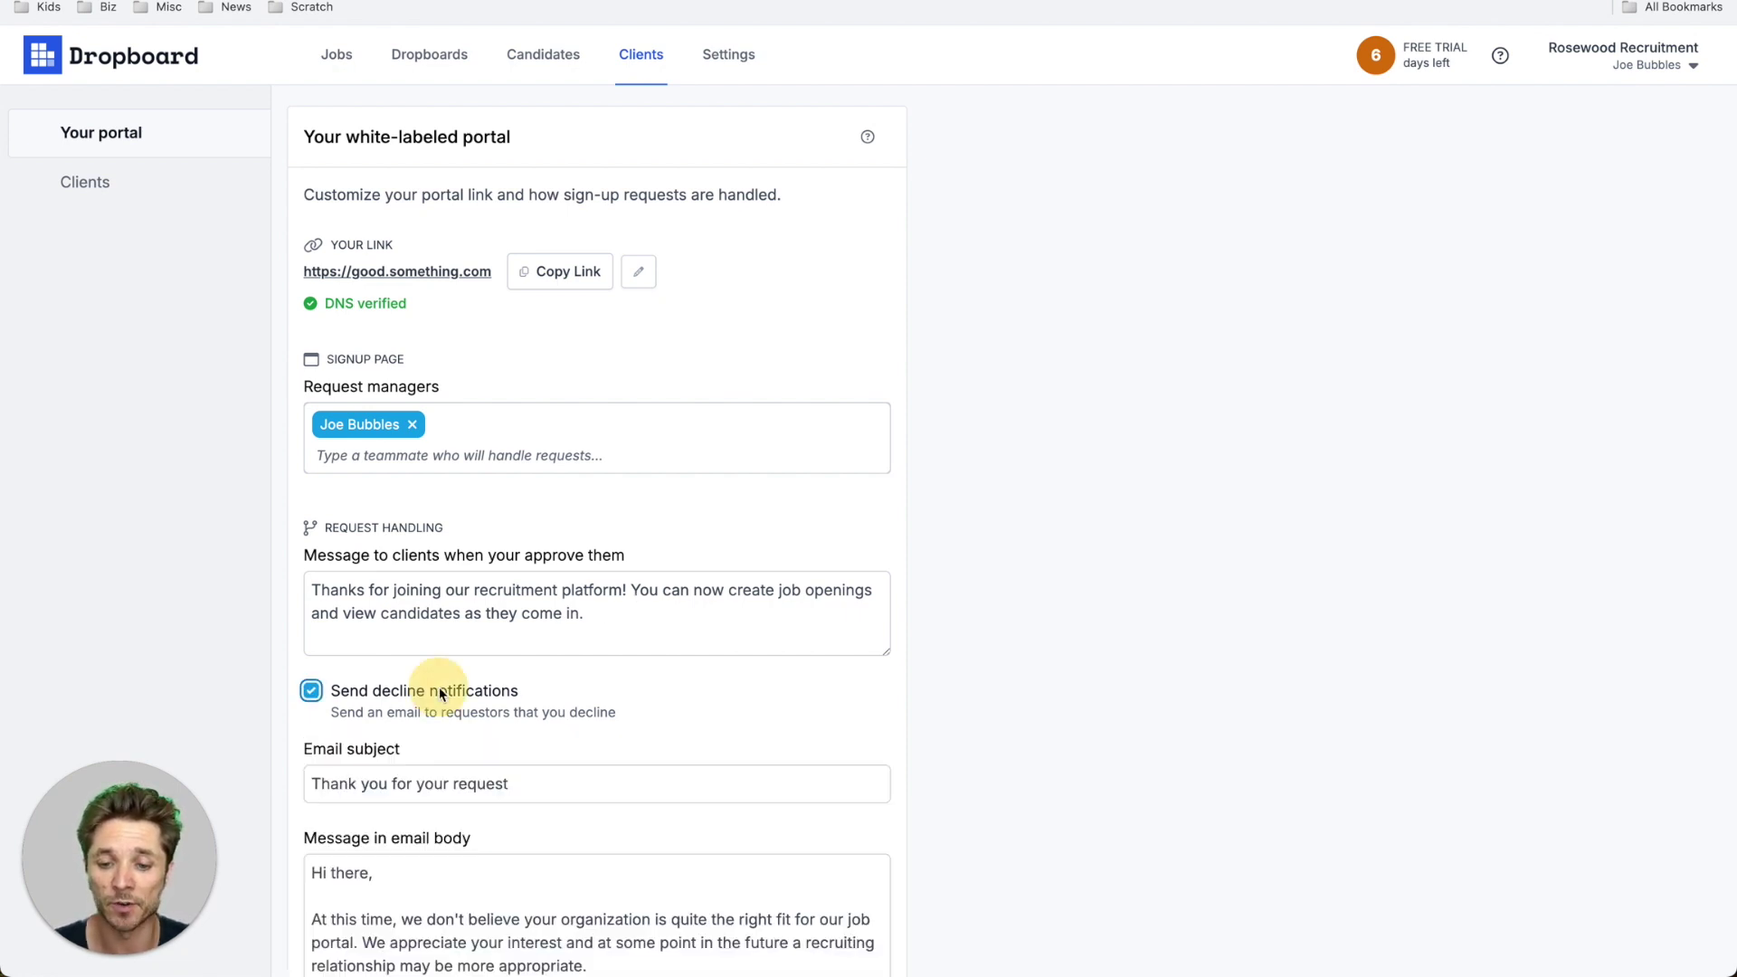
scroll(585, 710, down, 1)
scroll(584, 710, down, 3)
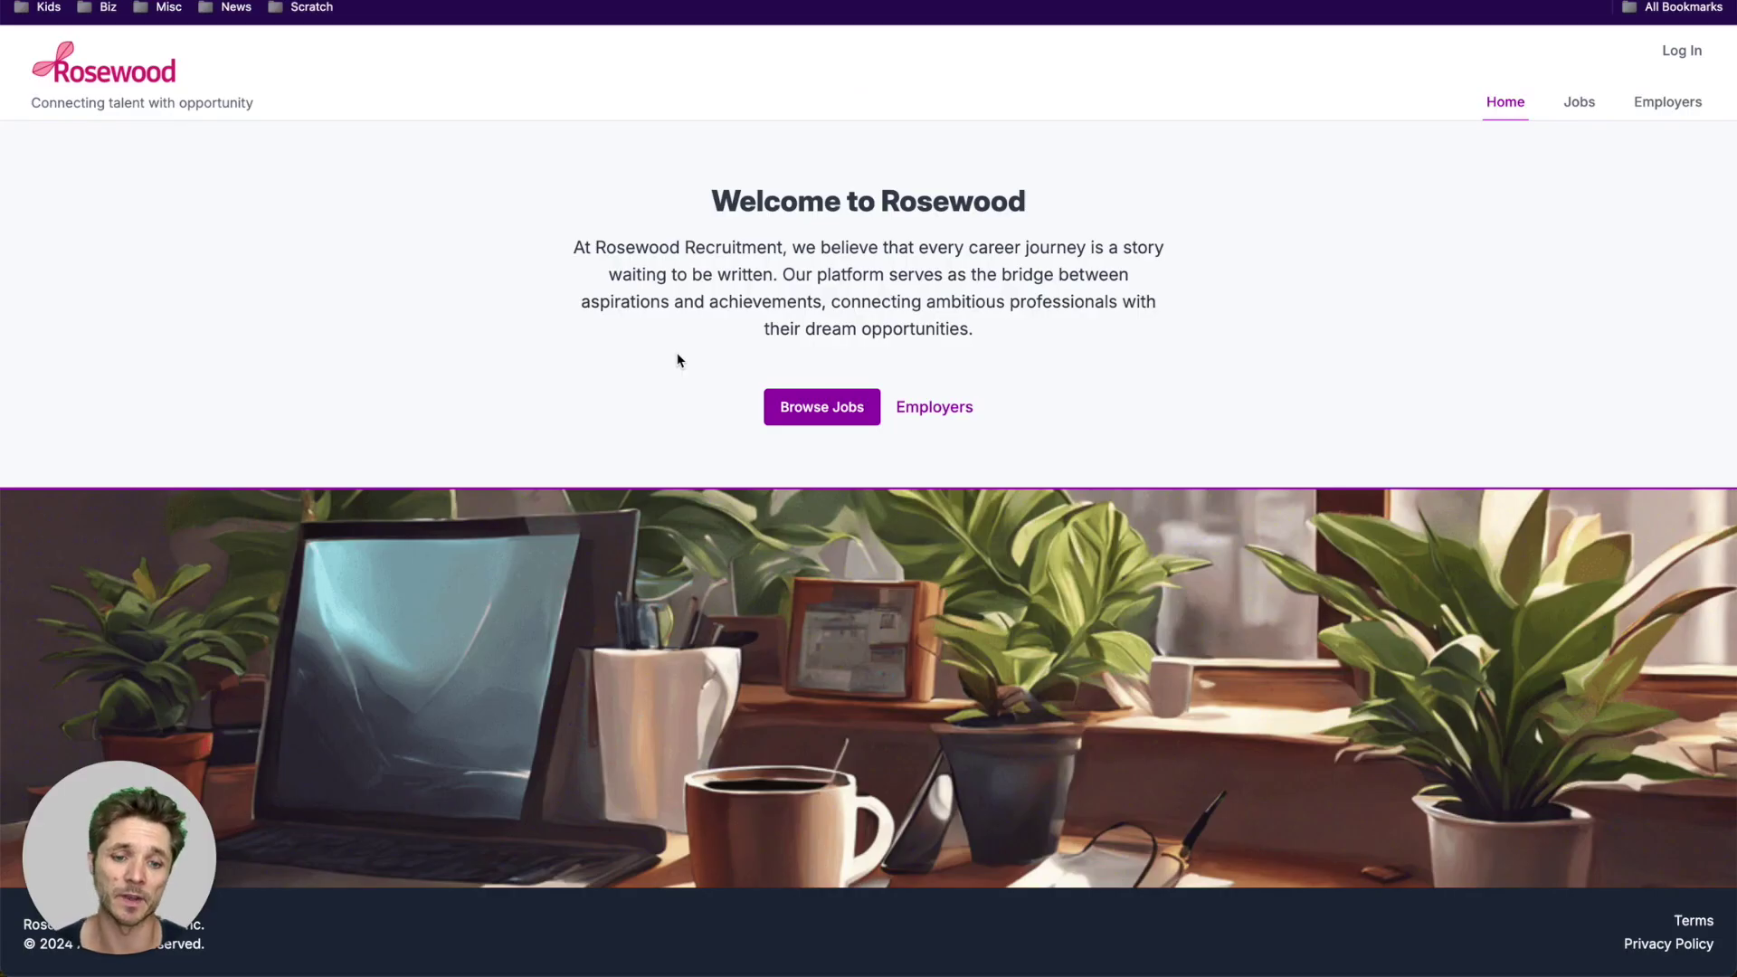
- Fill the employer form for Busy Bee Firm with contact email and name, 6 - 10 jobs, friend referral
click(936, 408)
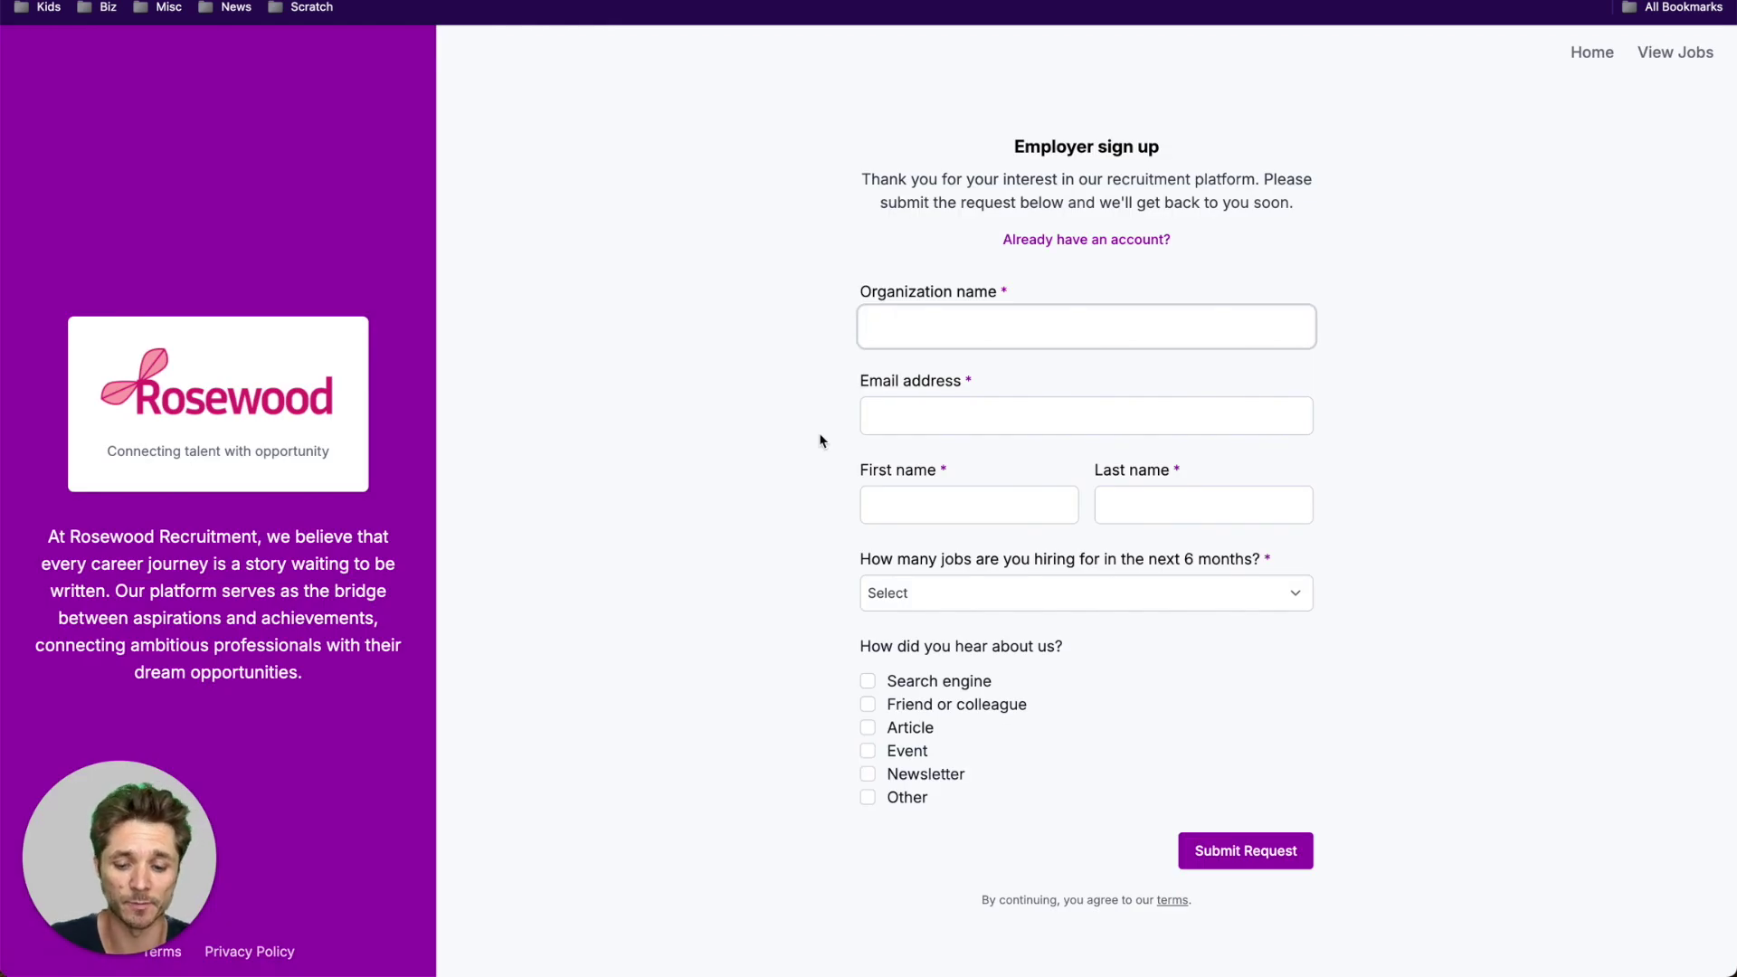
text(Busy Bee Firm)
key(Tab)
key(Tab)
key(Tab)
key(Tab)
key(Down)
key(Down)
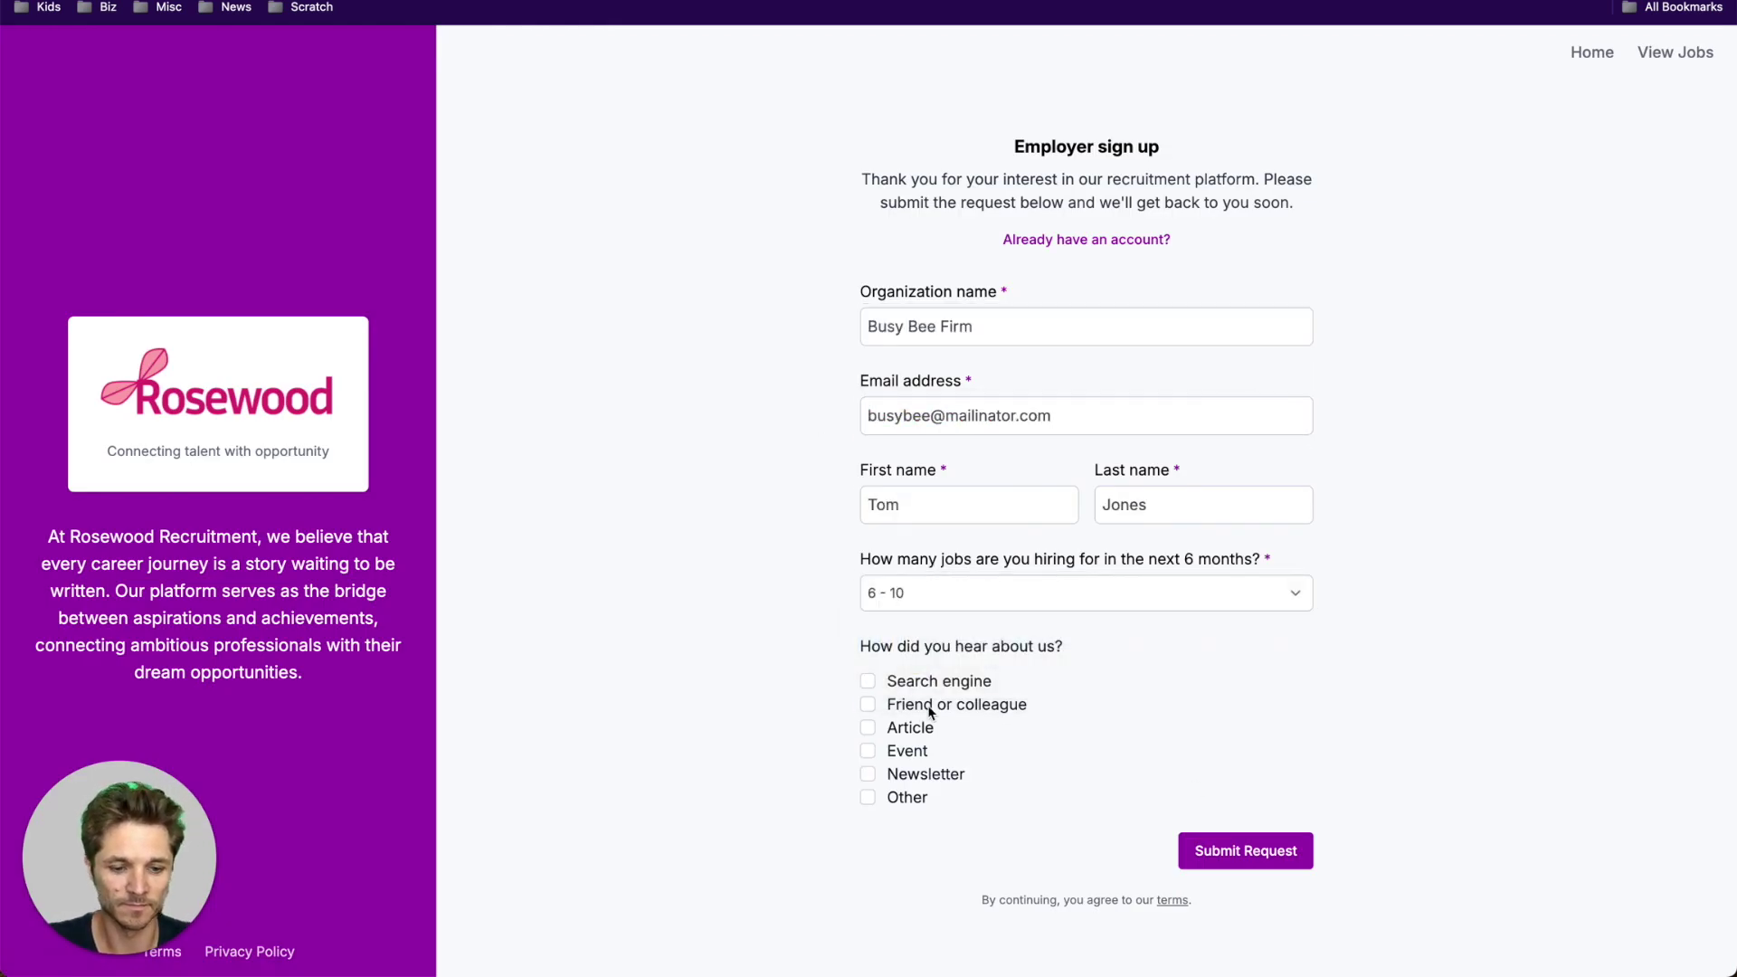
click(930, 713)
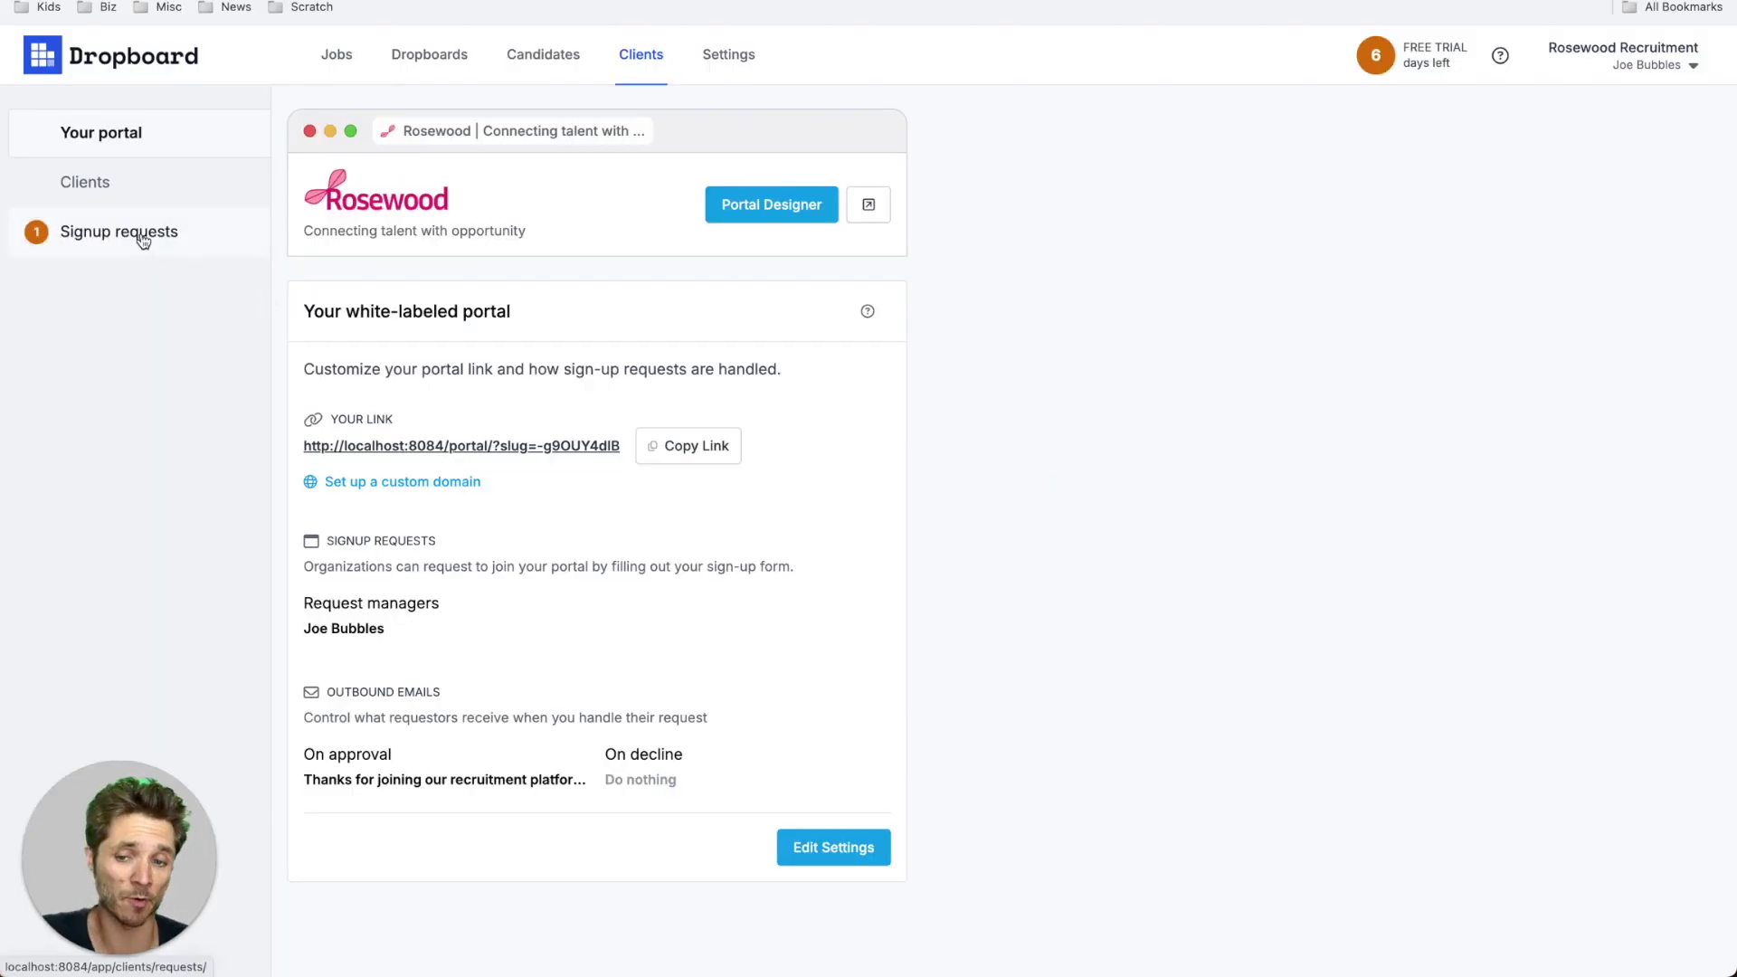
- Open Busy Bee Firm's portal request email and follow its link to handle the request
click(143, 237)
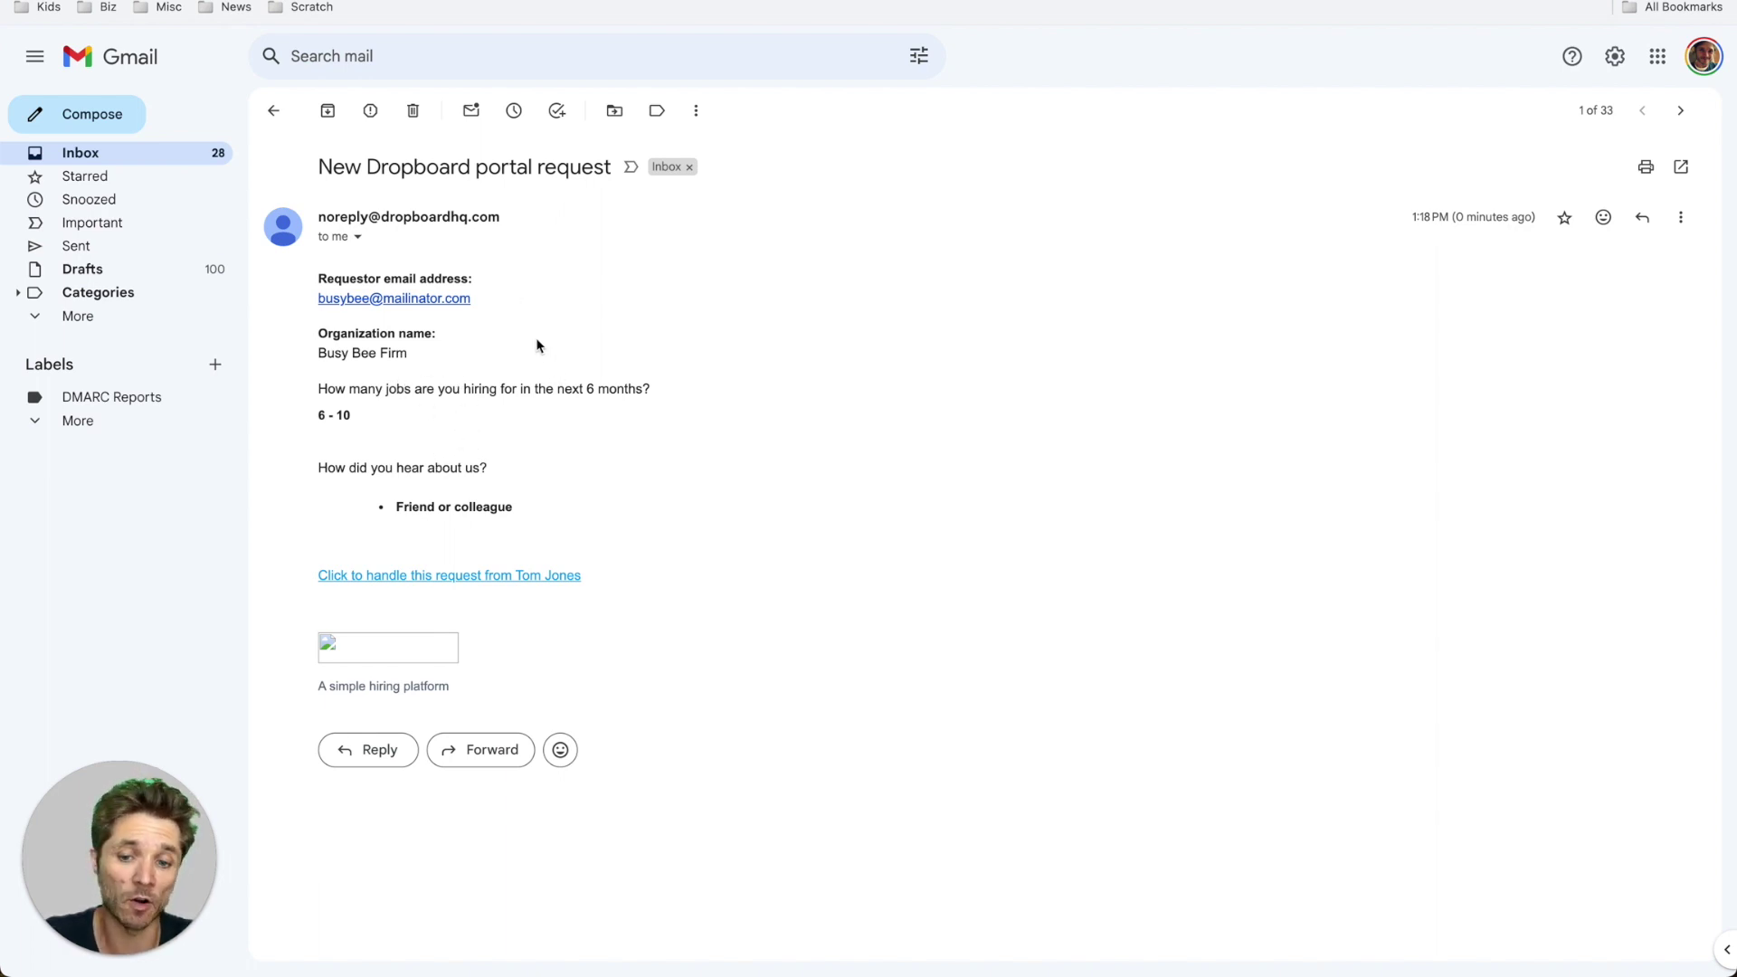
click(380, 584)
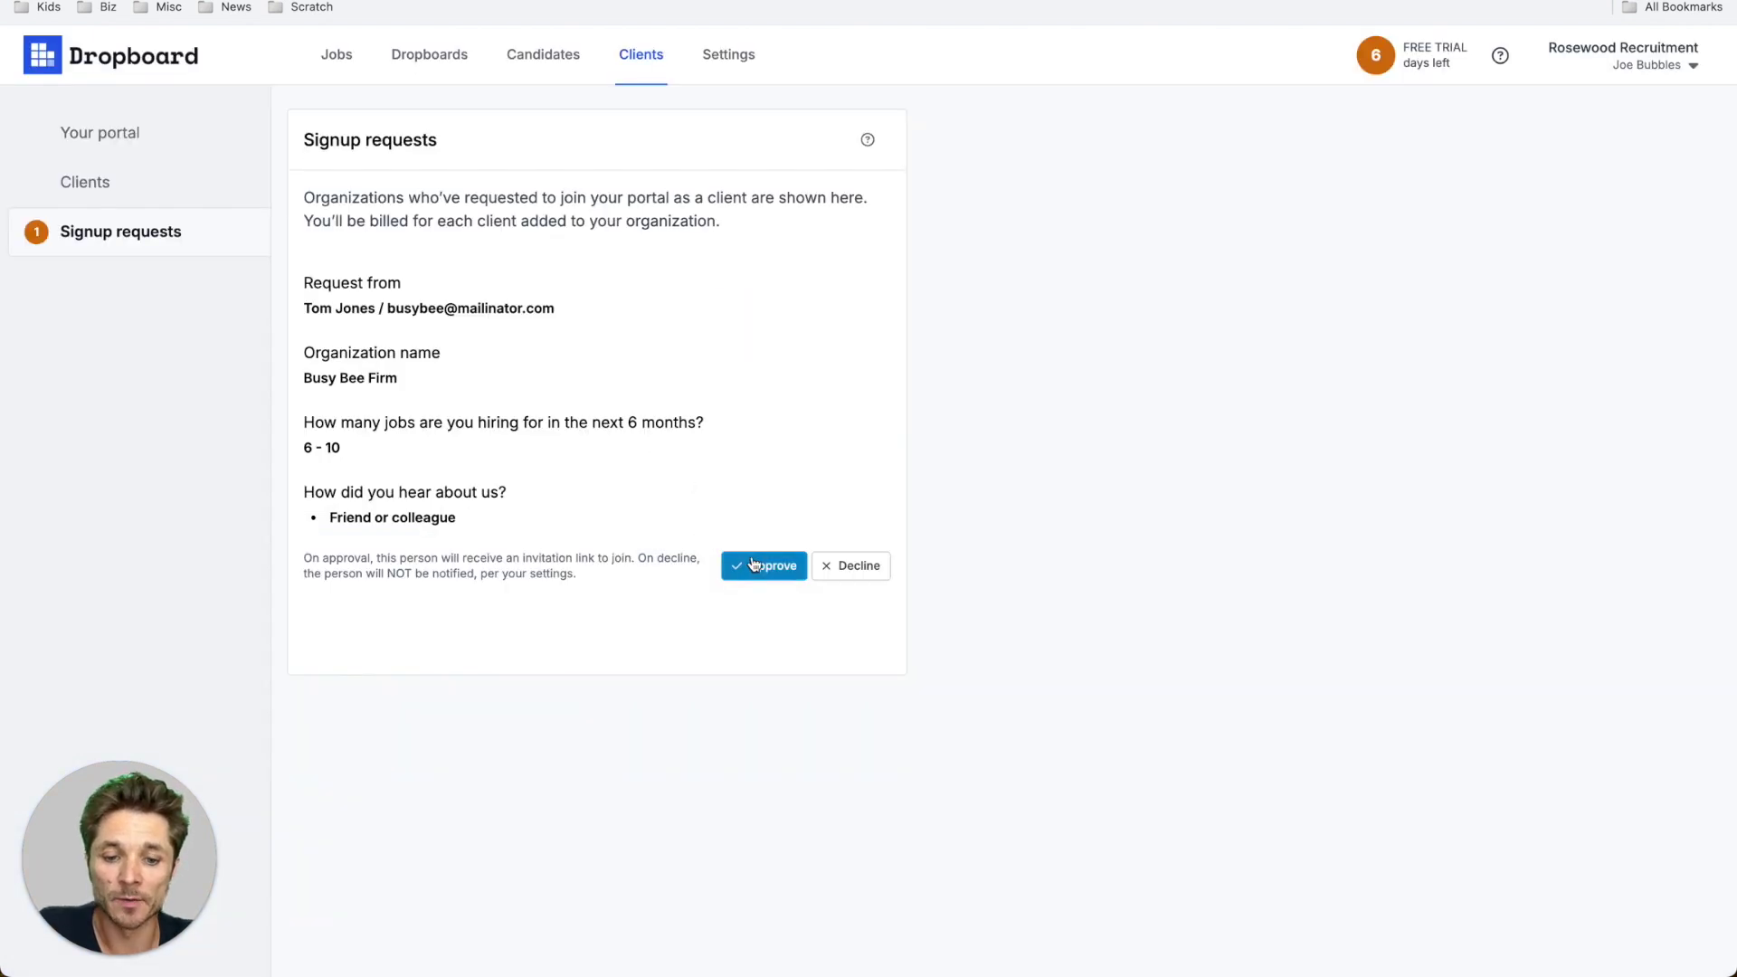
- Approve Busy Bee Firm's sign-up request on the Signup requests page
click(753, 561)
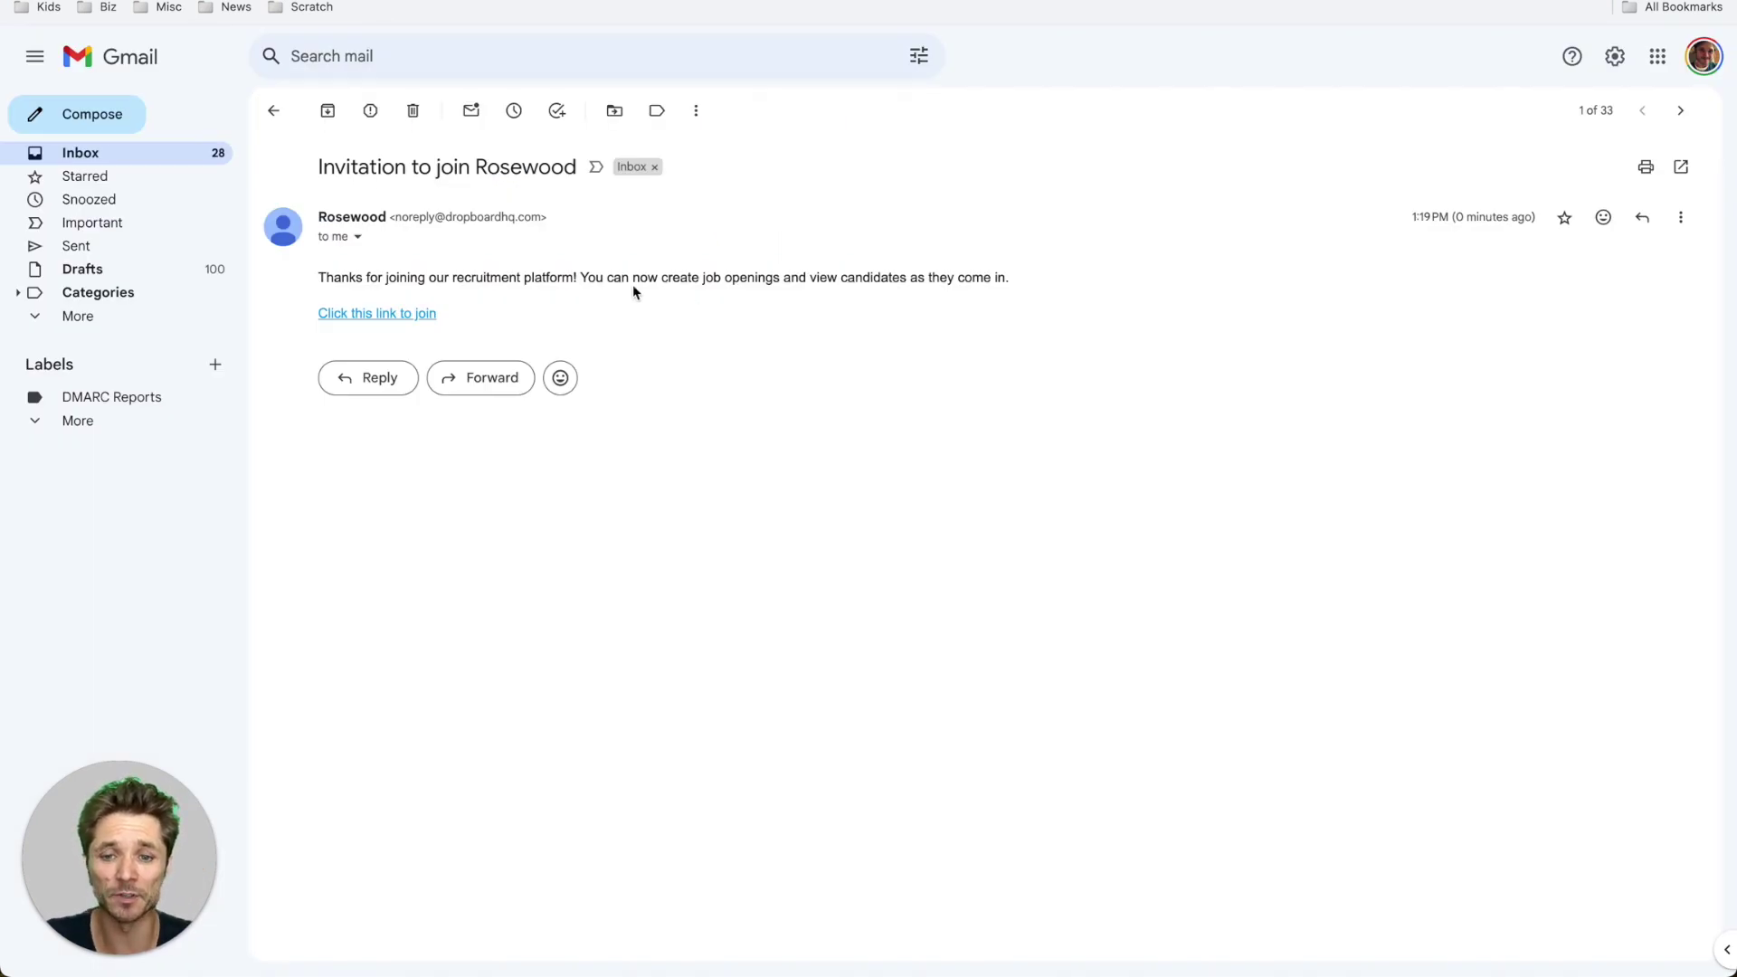
- Join the Rosewood portal from the invitation link and enter with the prefilled login code
click(407, 314)
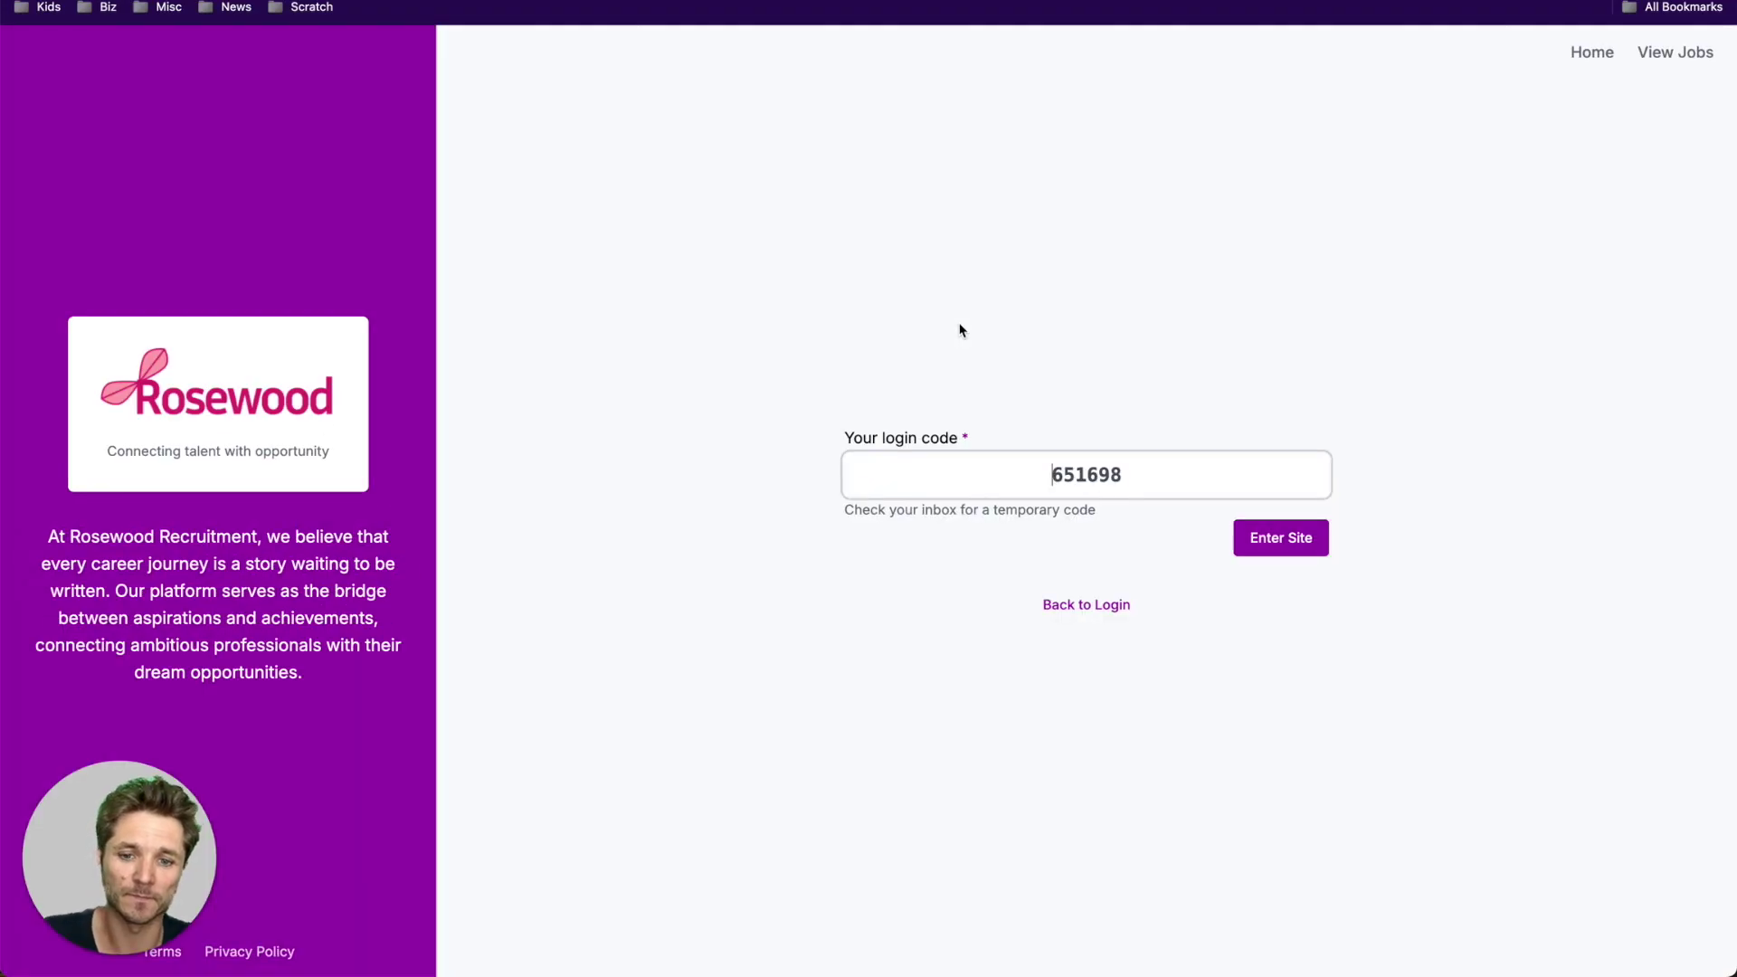
click(1269, 541)
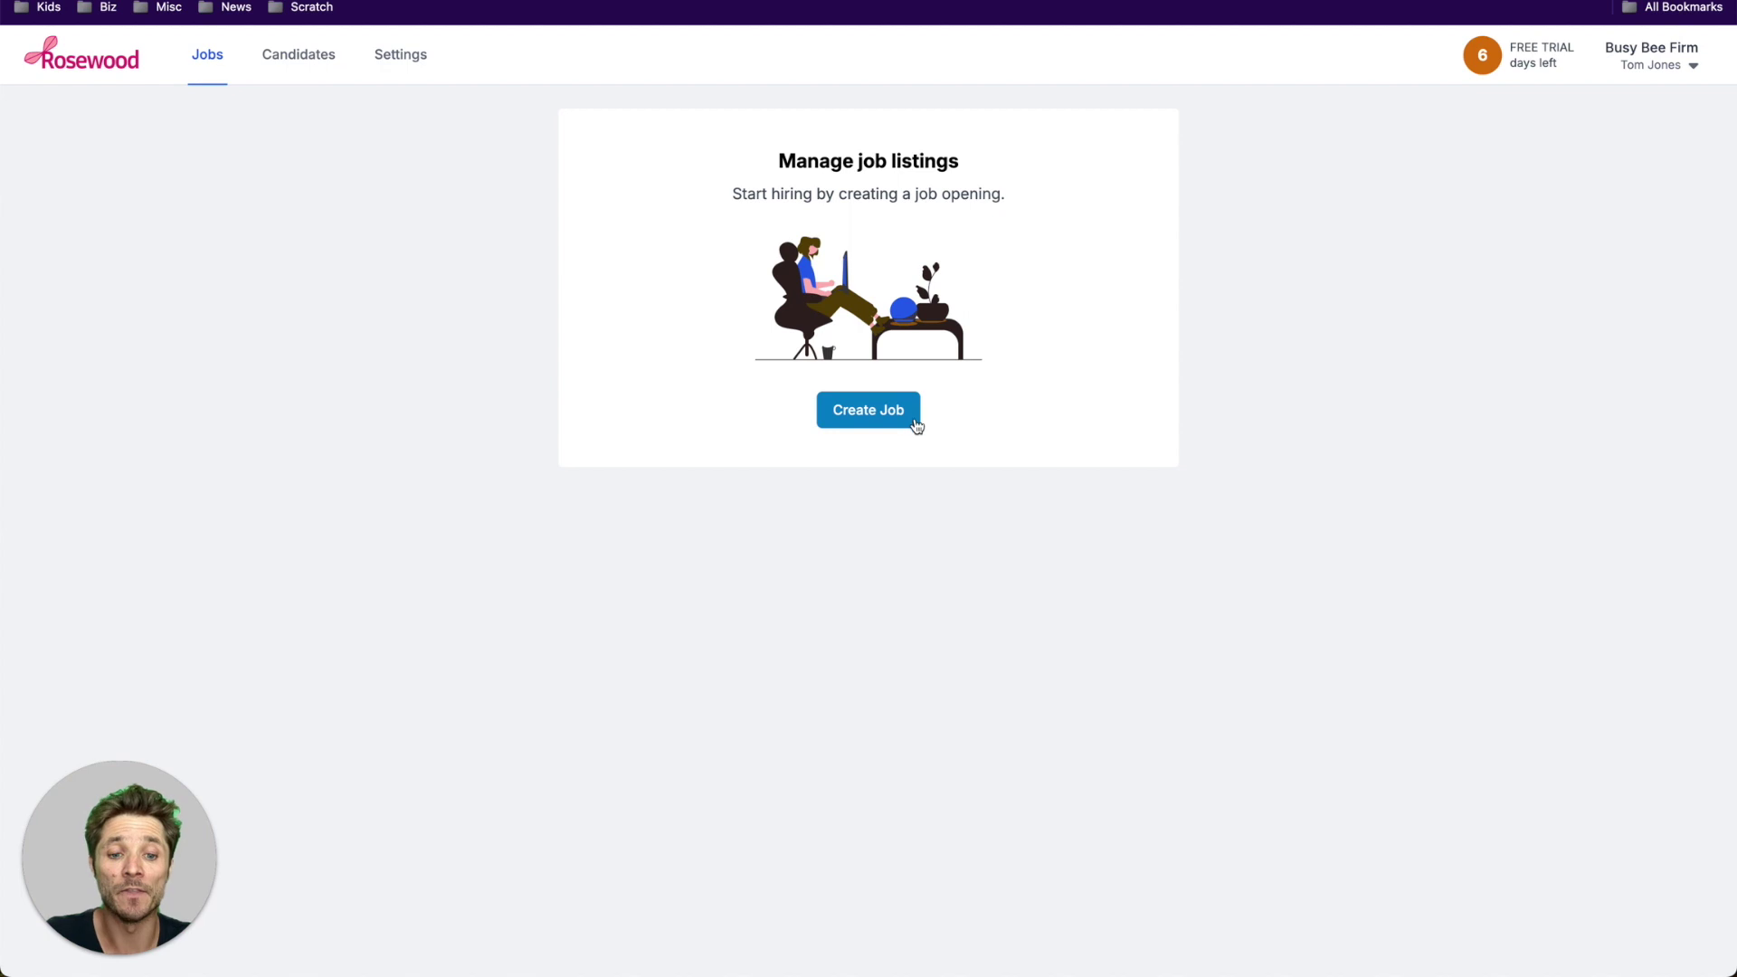
click(875, 411)
- Start a new job titled Barista with the suggested hiring manager email
click(300, 54)
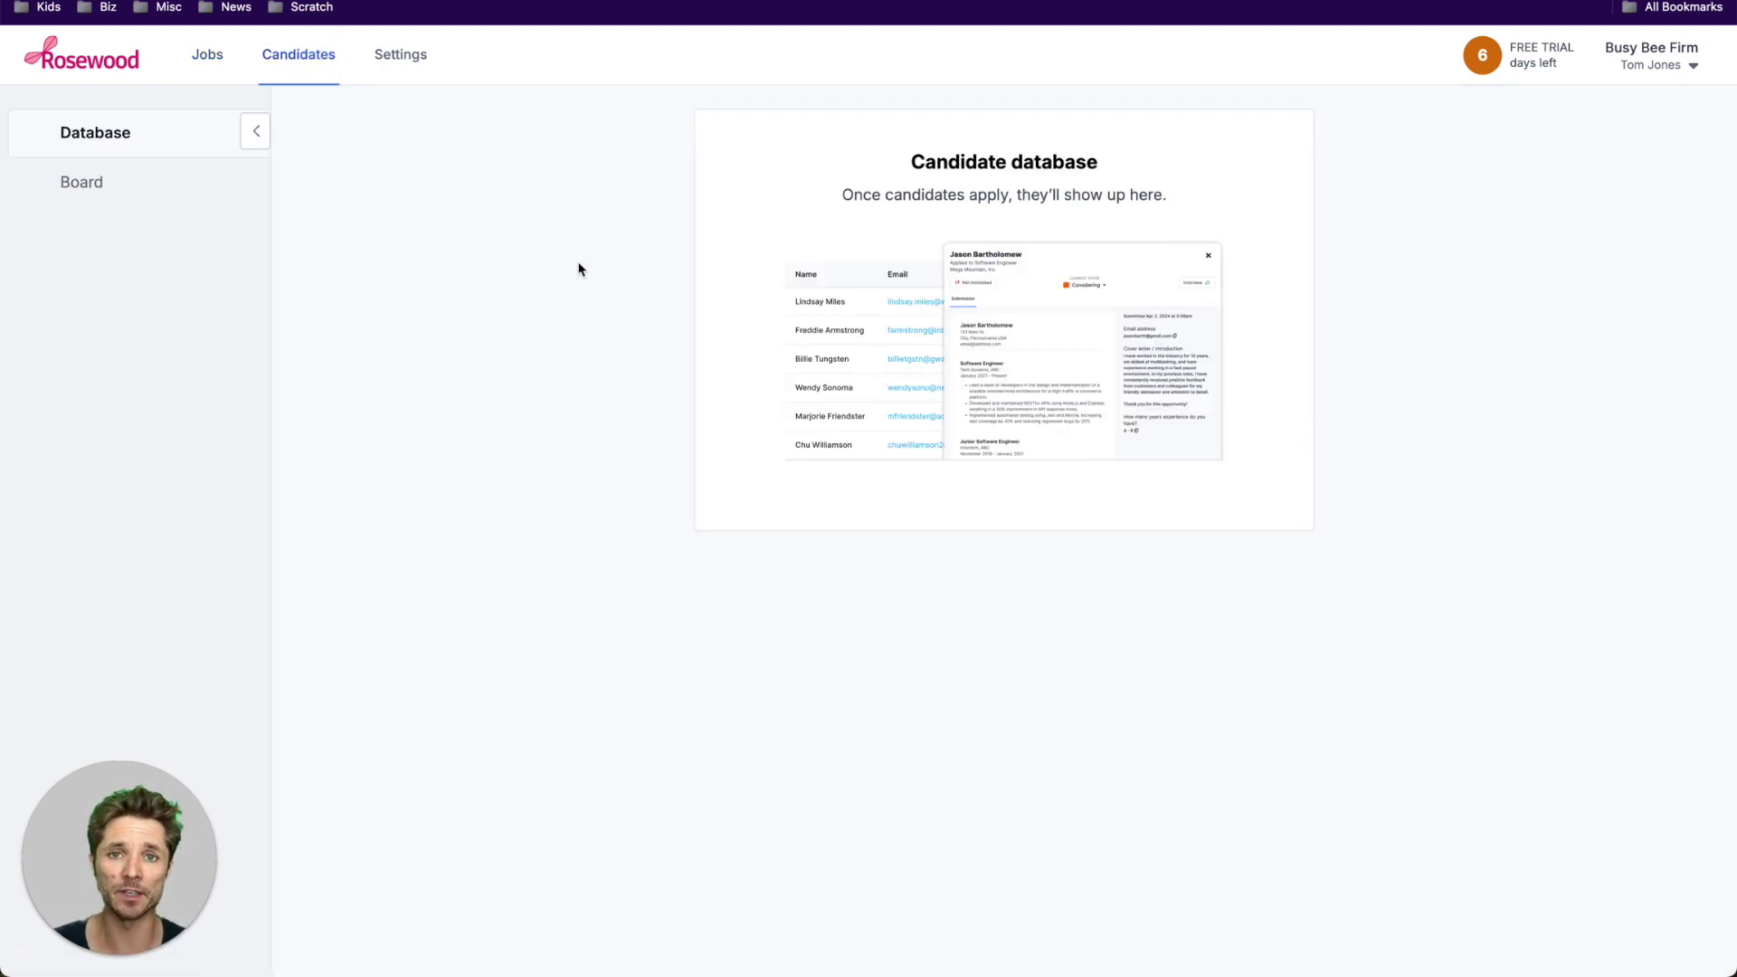
click(207, 54)
click(846, 398)
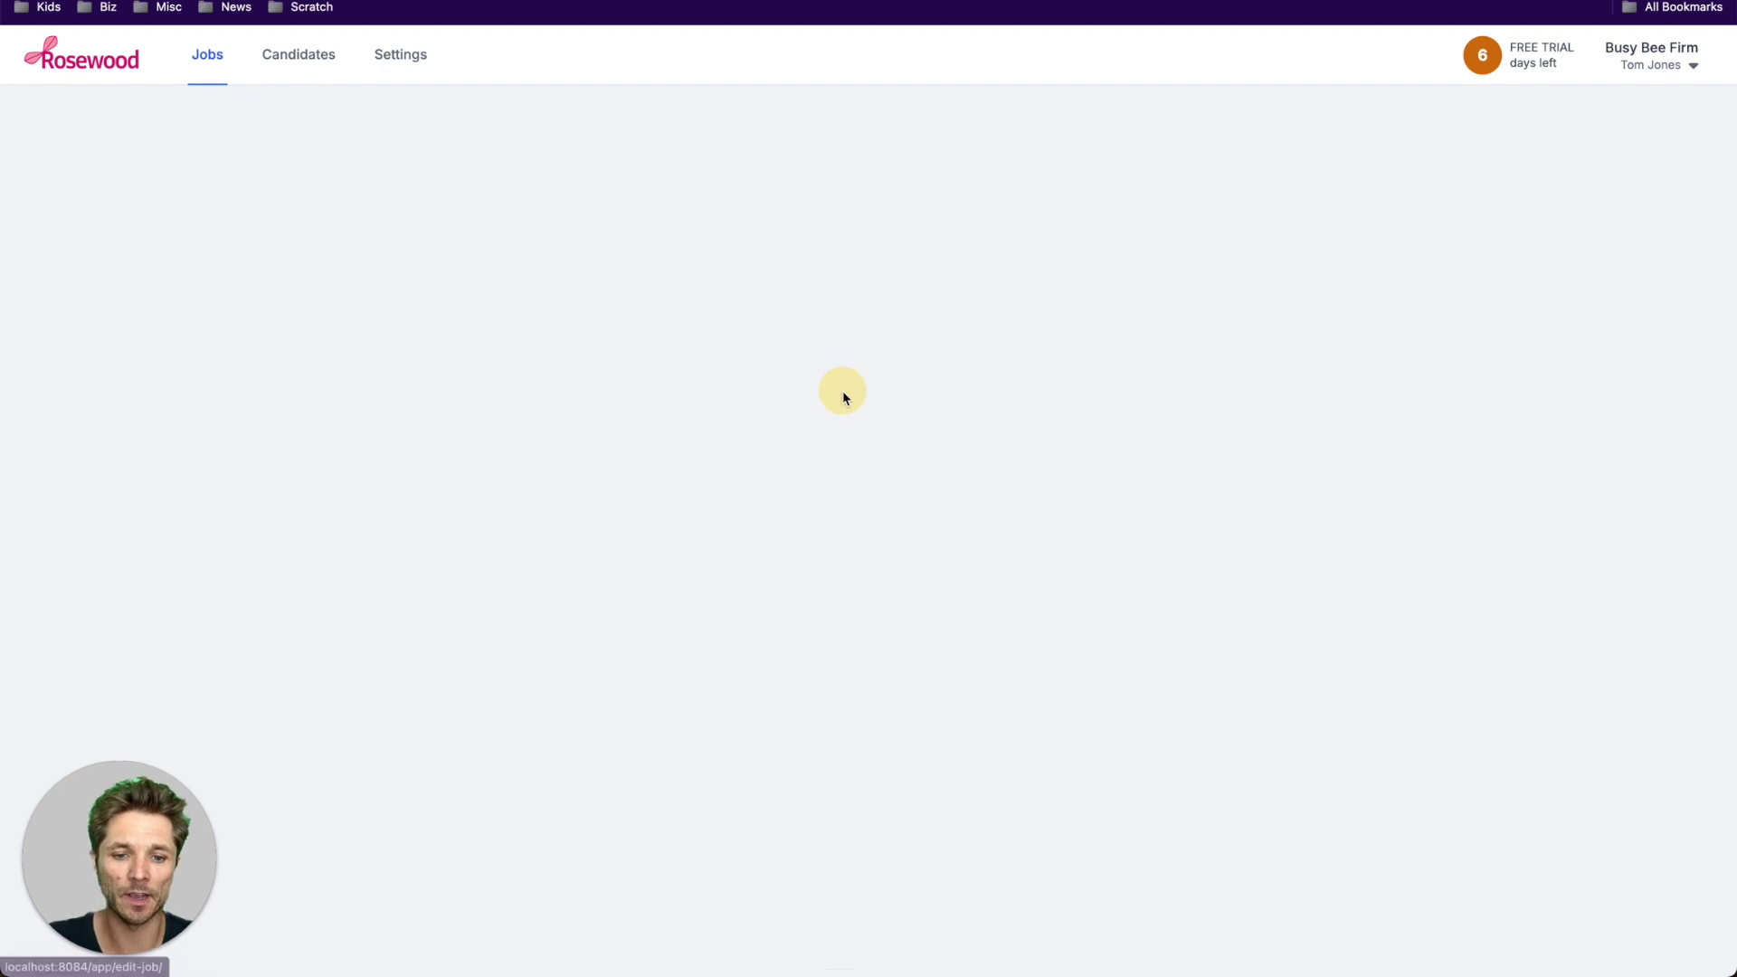
text(Barista)
key(Tab)
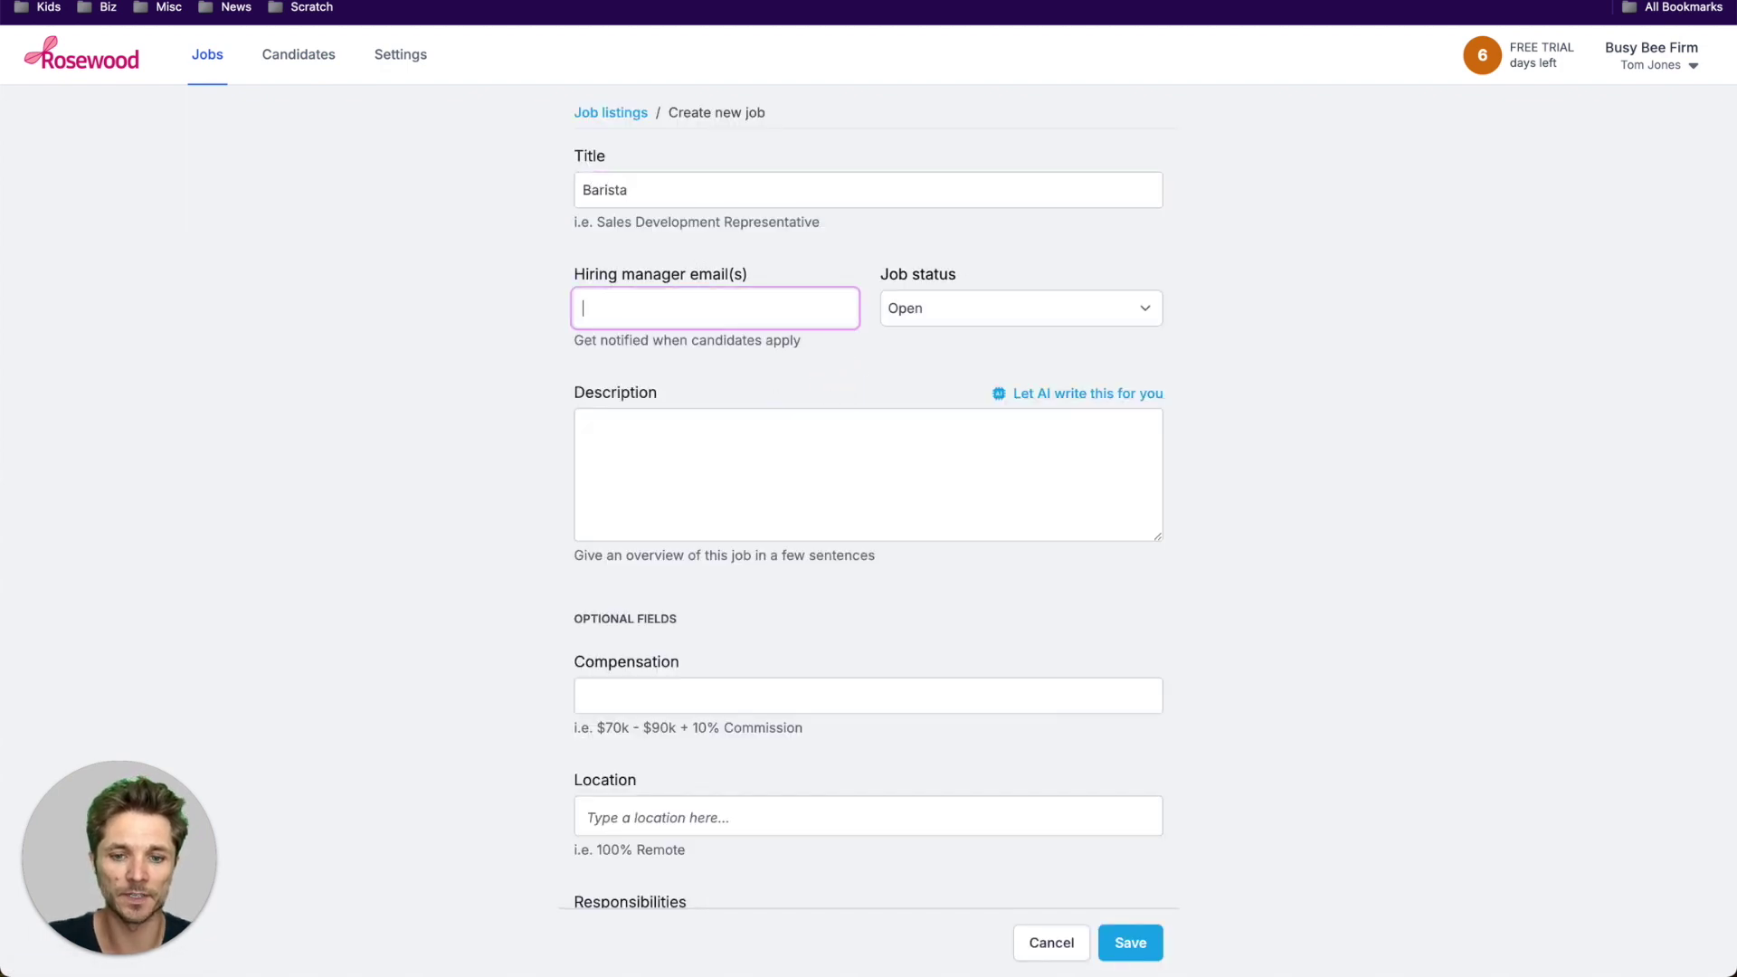
click(622, 341)
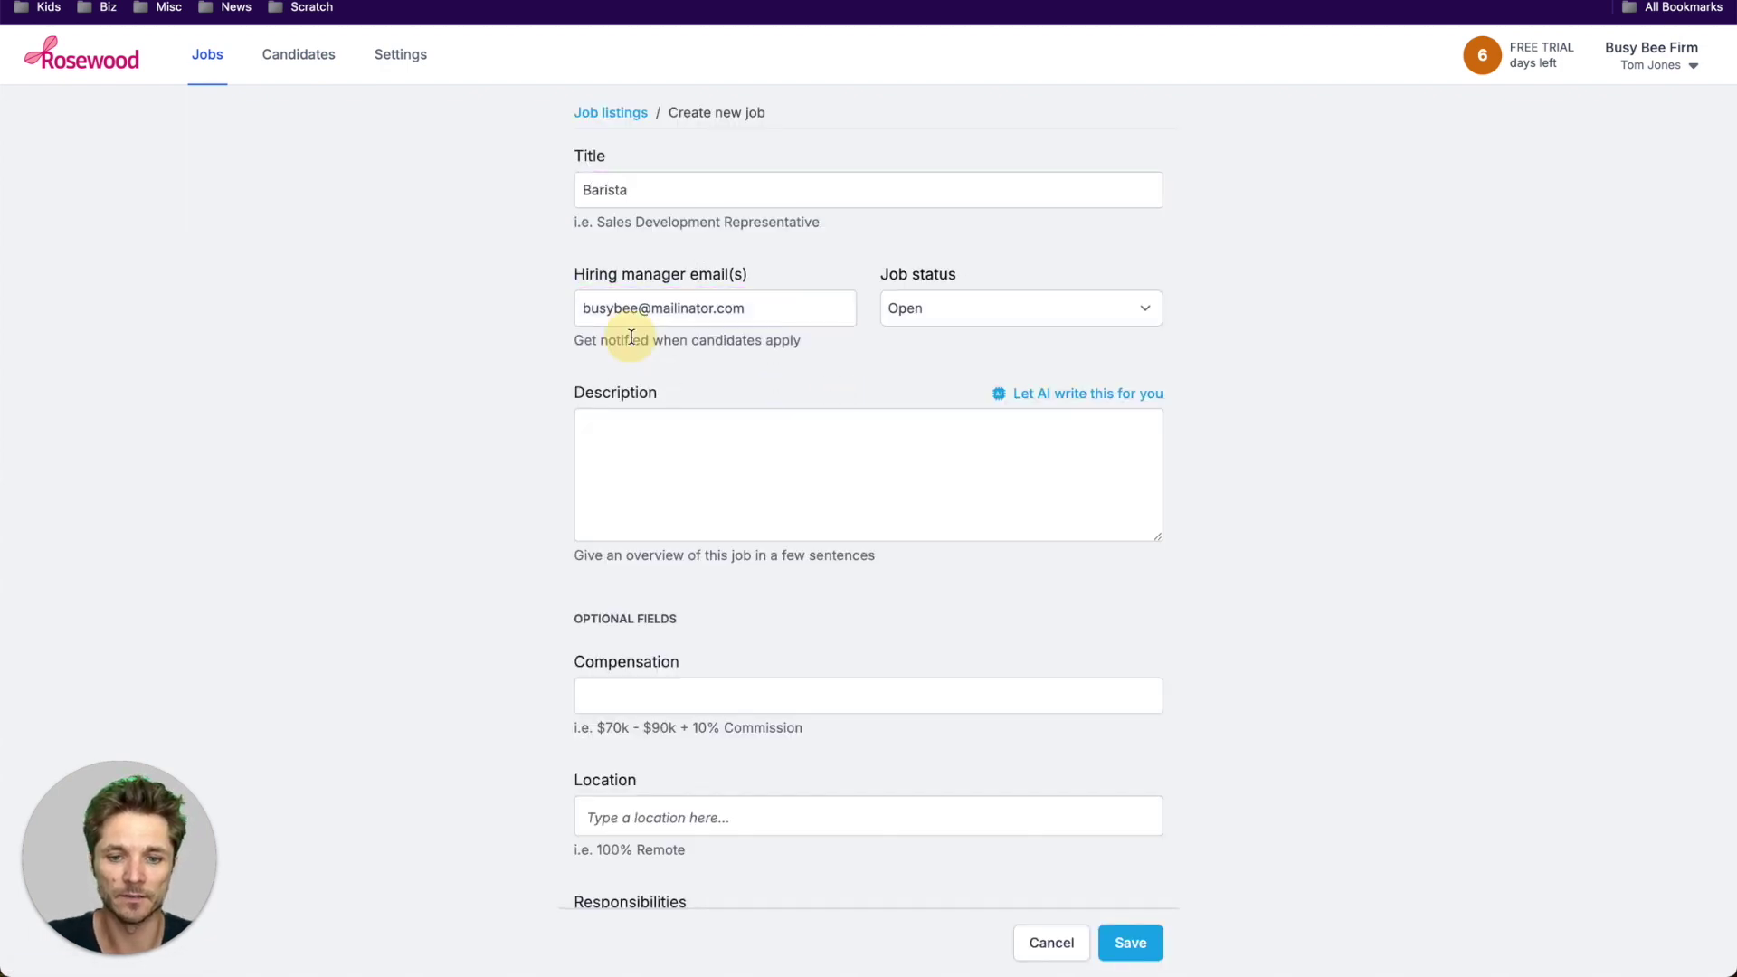
- Generate the Barista description, responsibilities and qualifications with AI and save the job
click(1040, 394)
click(1046, 631)
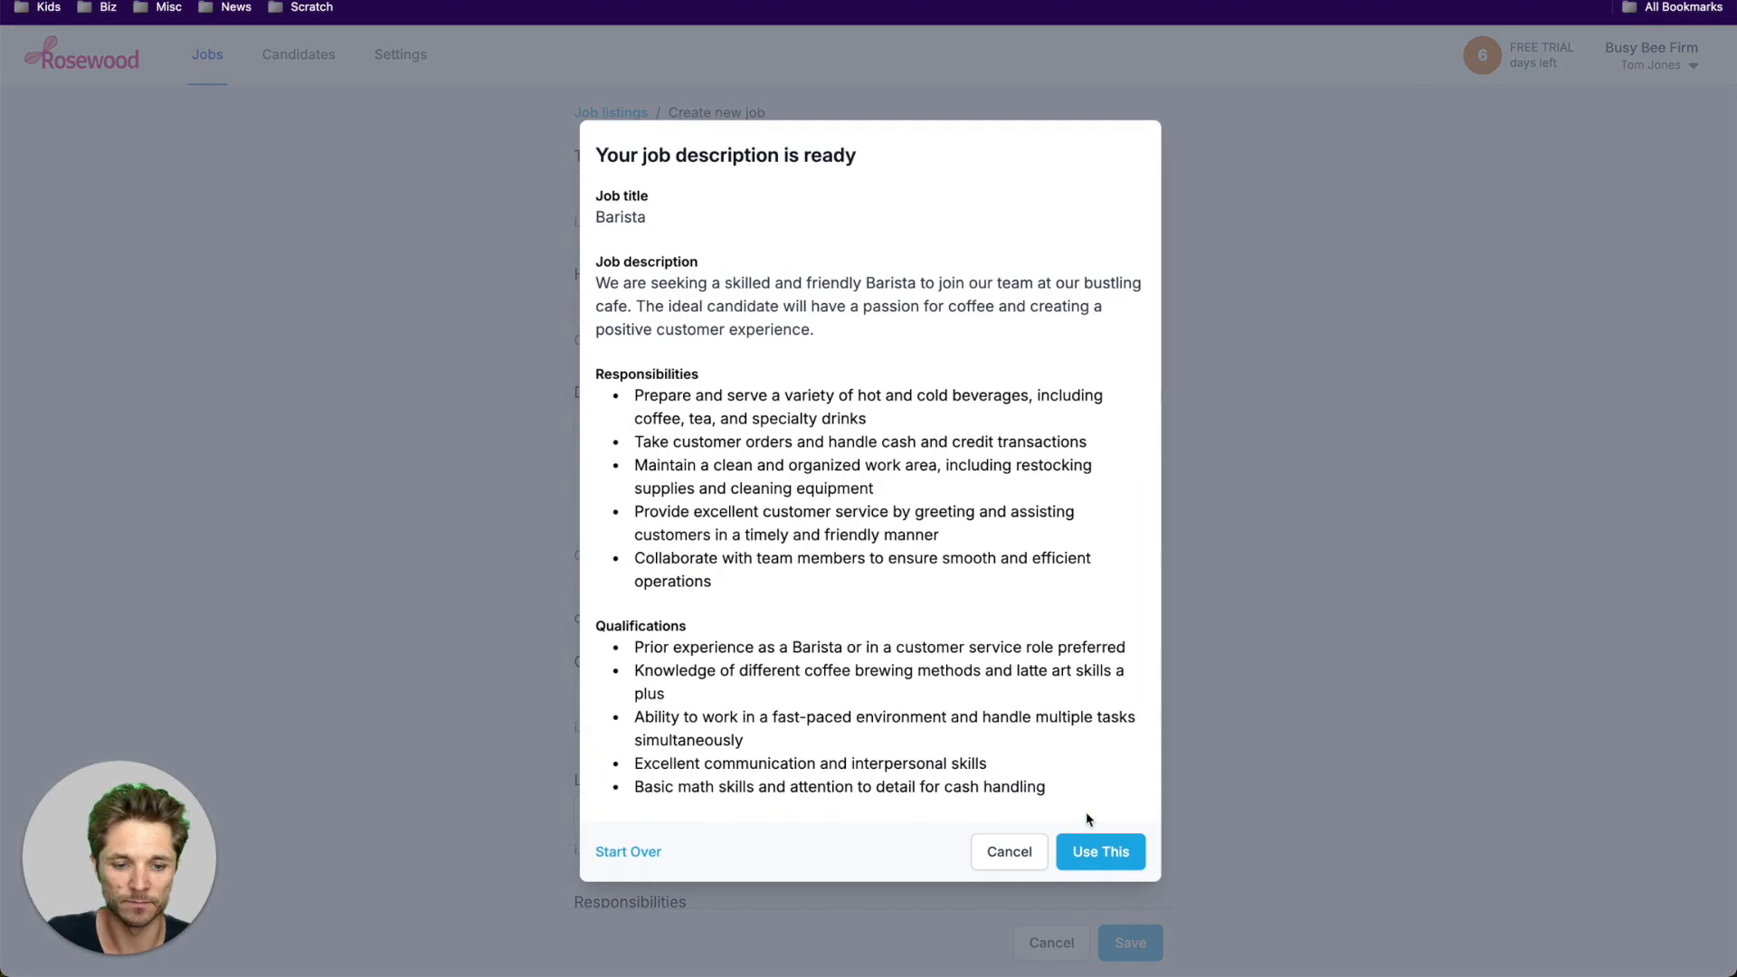
click(1097, 849)
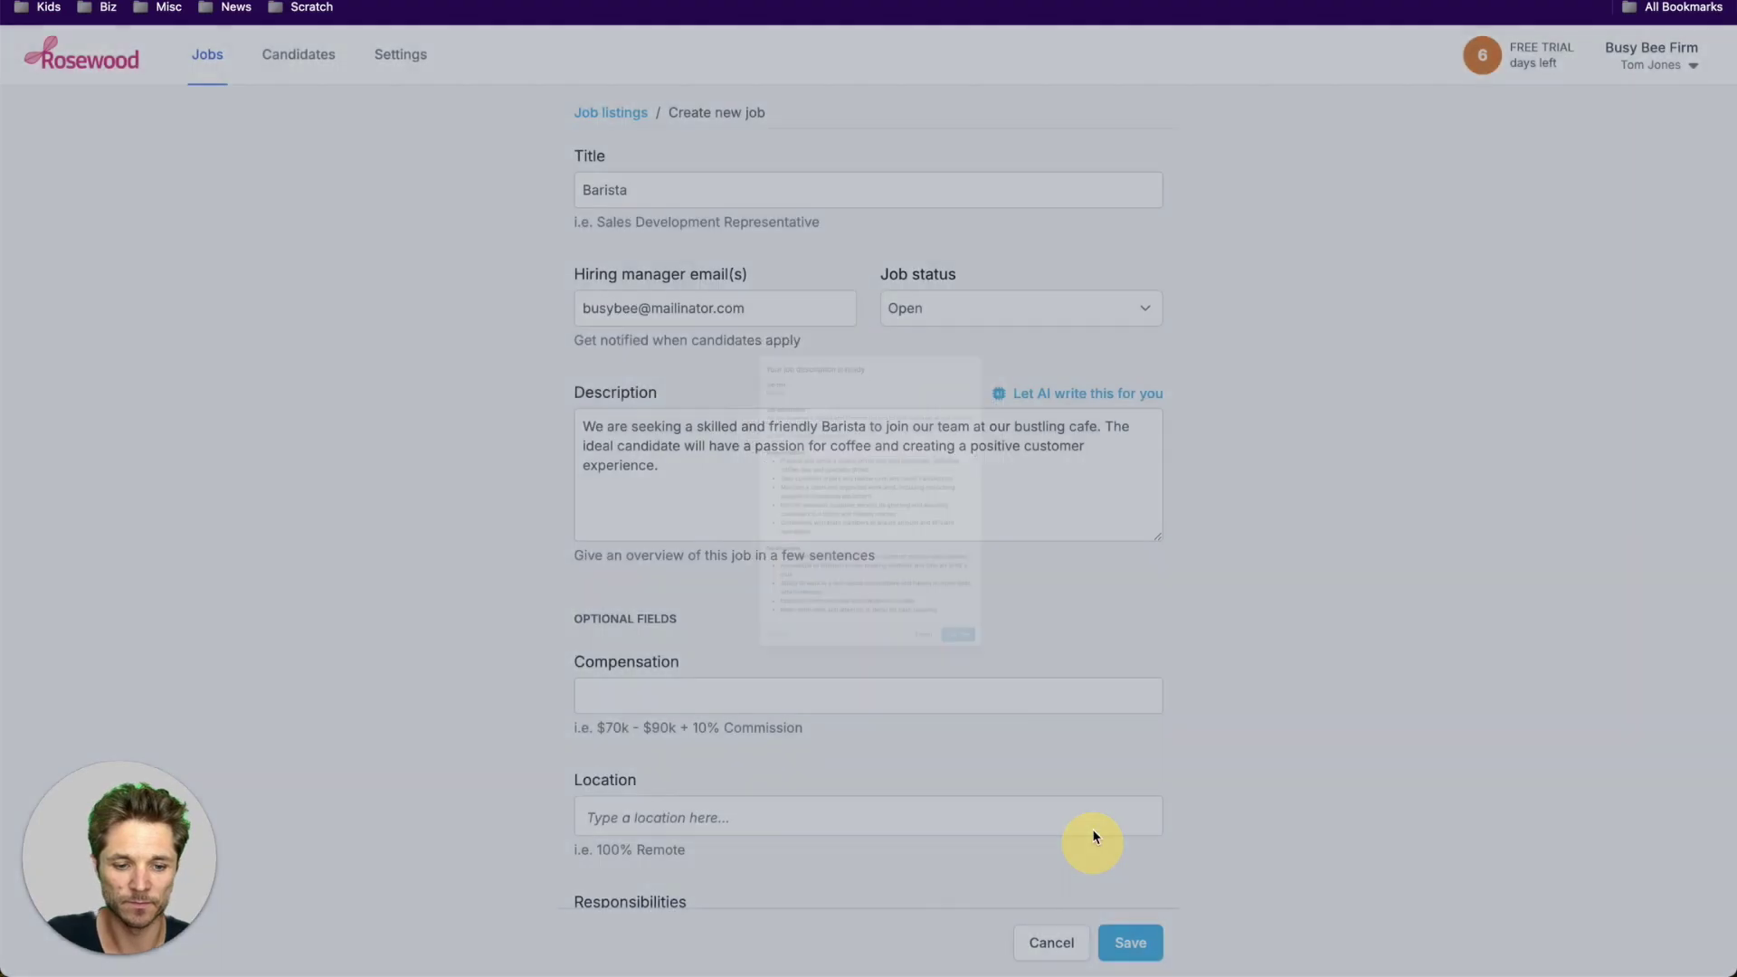
scroll(1055, 670, down, 4)
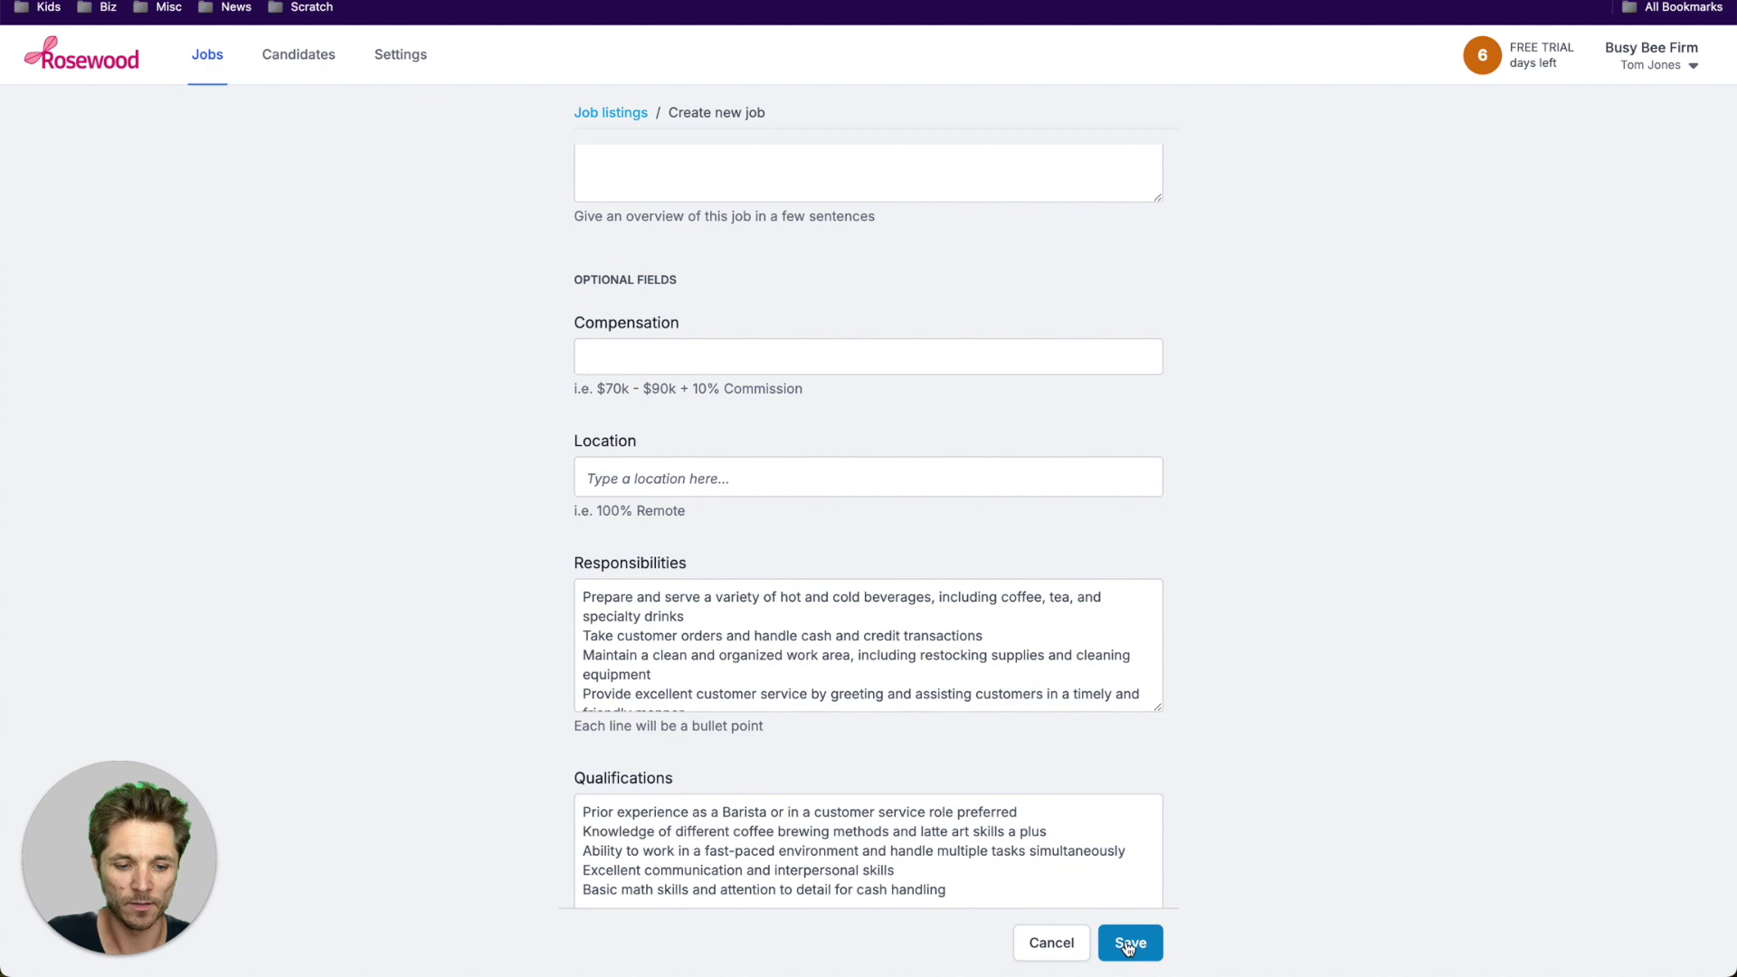
click(1129, 945)
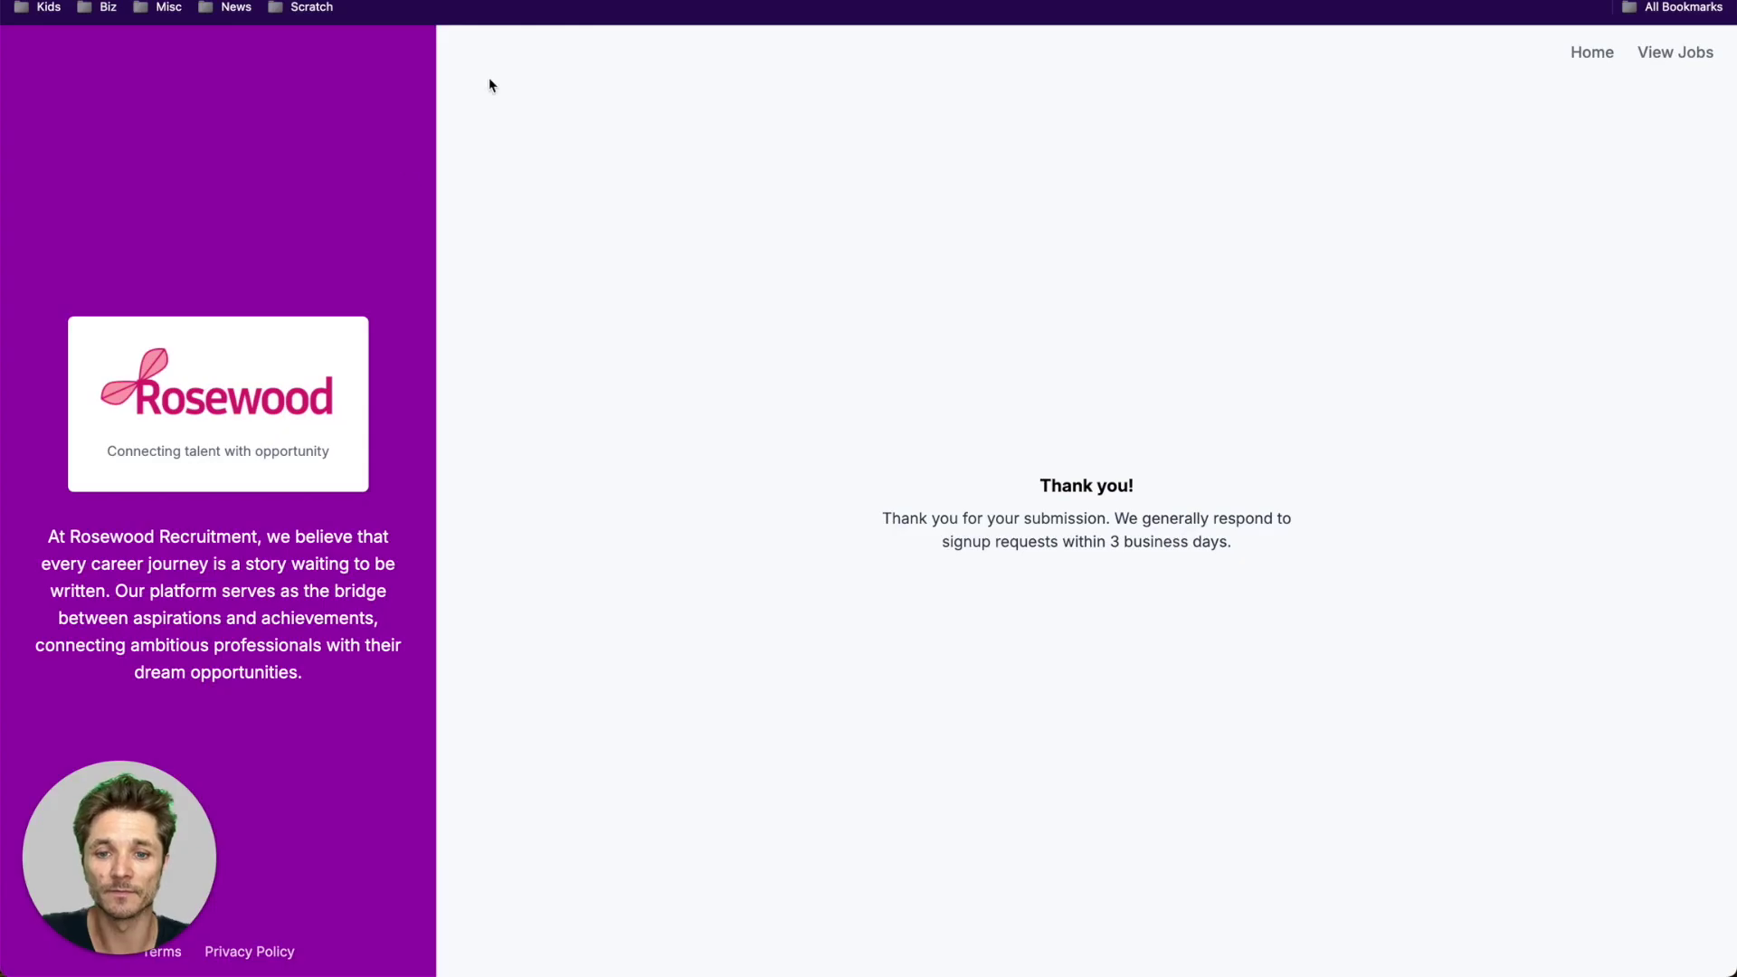
- Browse the public Rosewood jobs list and check Busy Bee Firm's Barista posting
click(1594, 54)
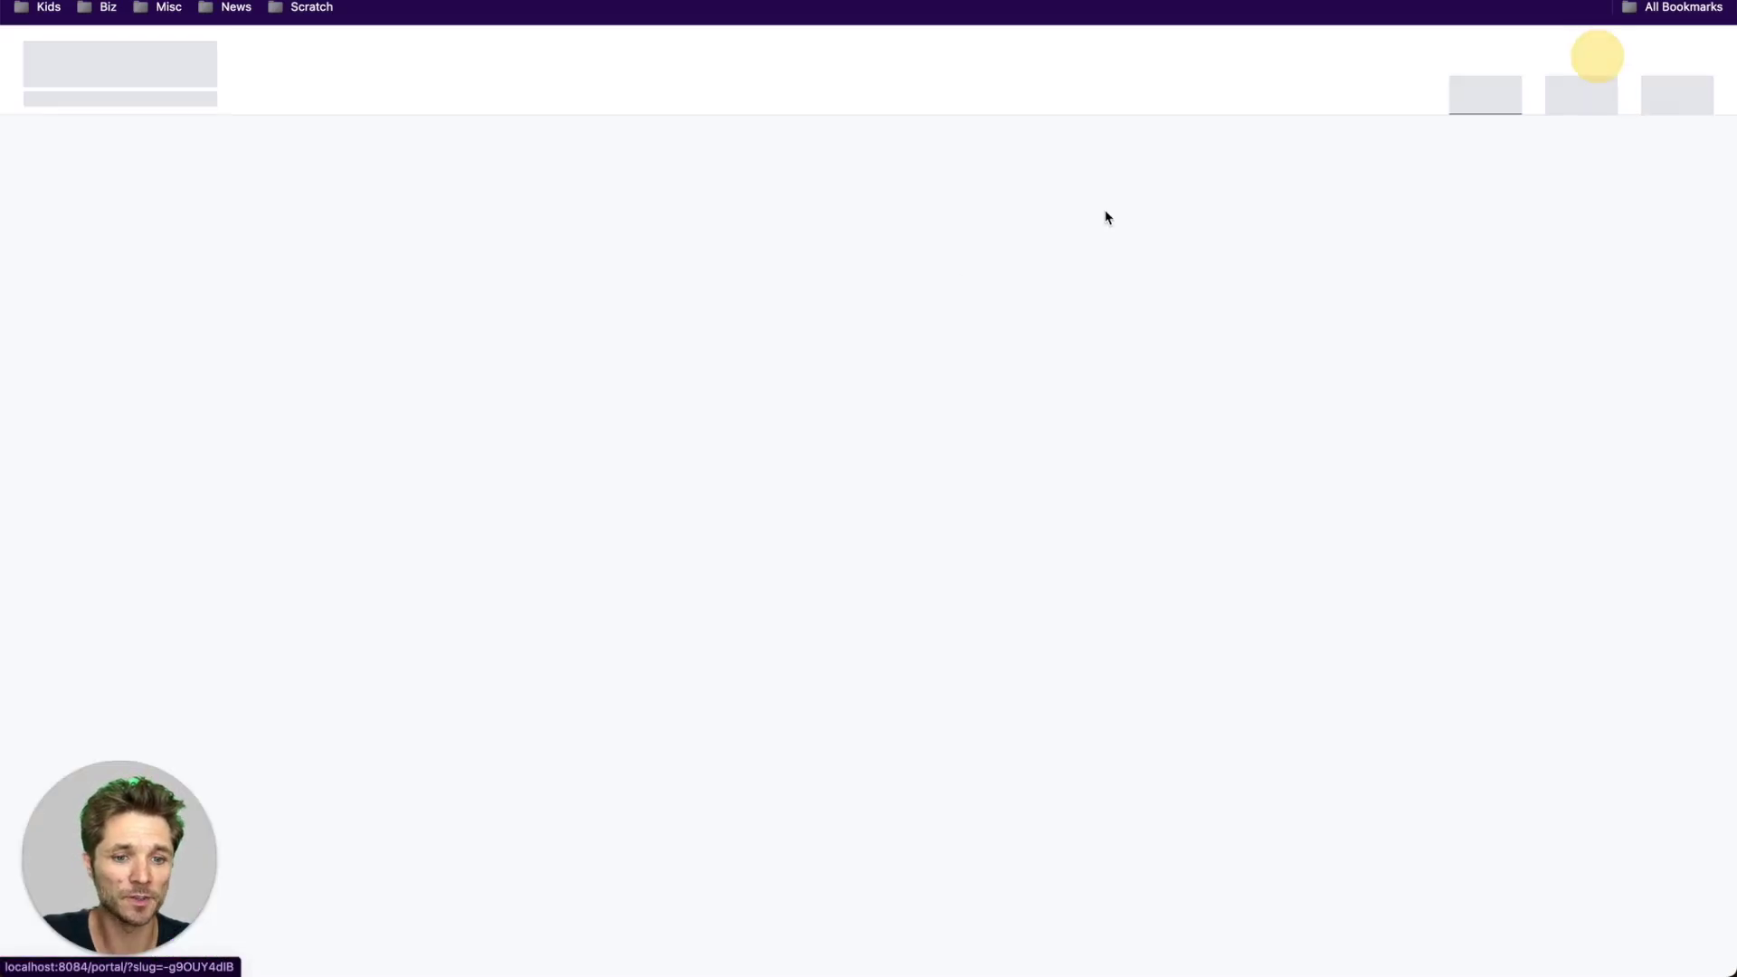
click(821, 405)
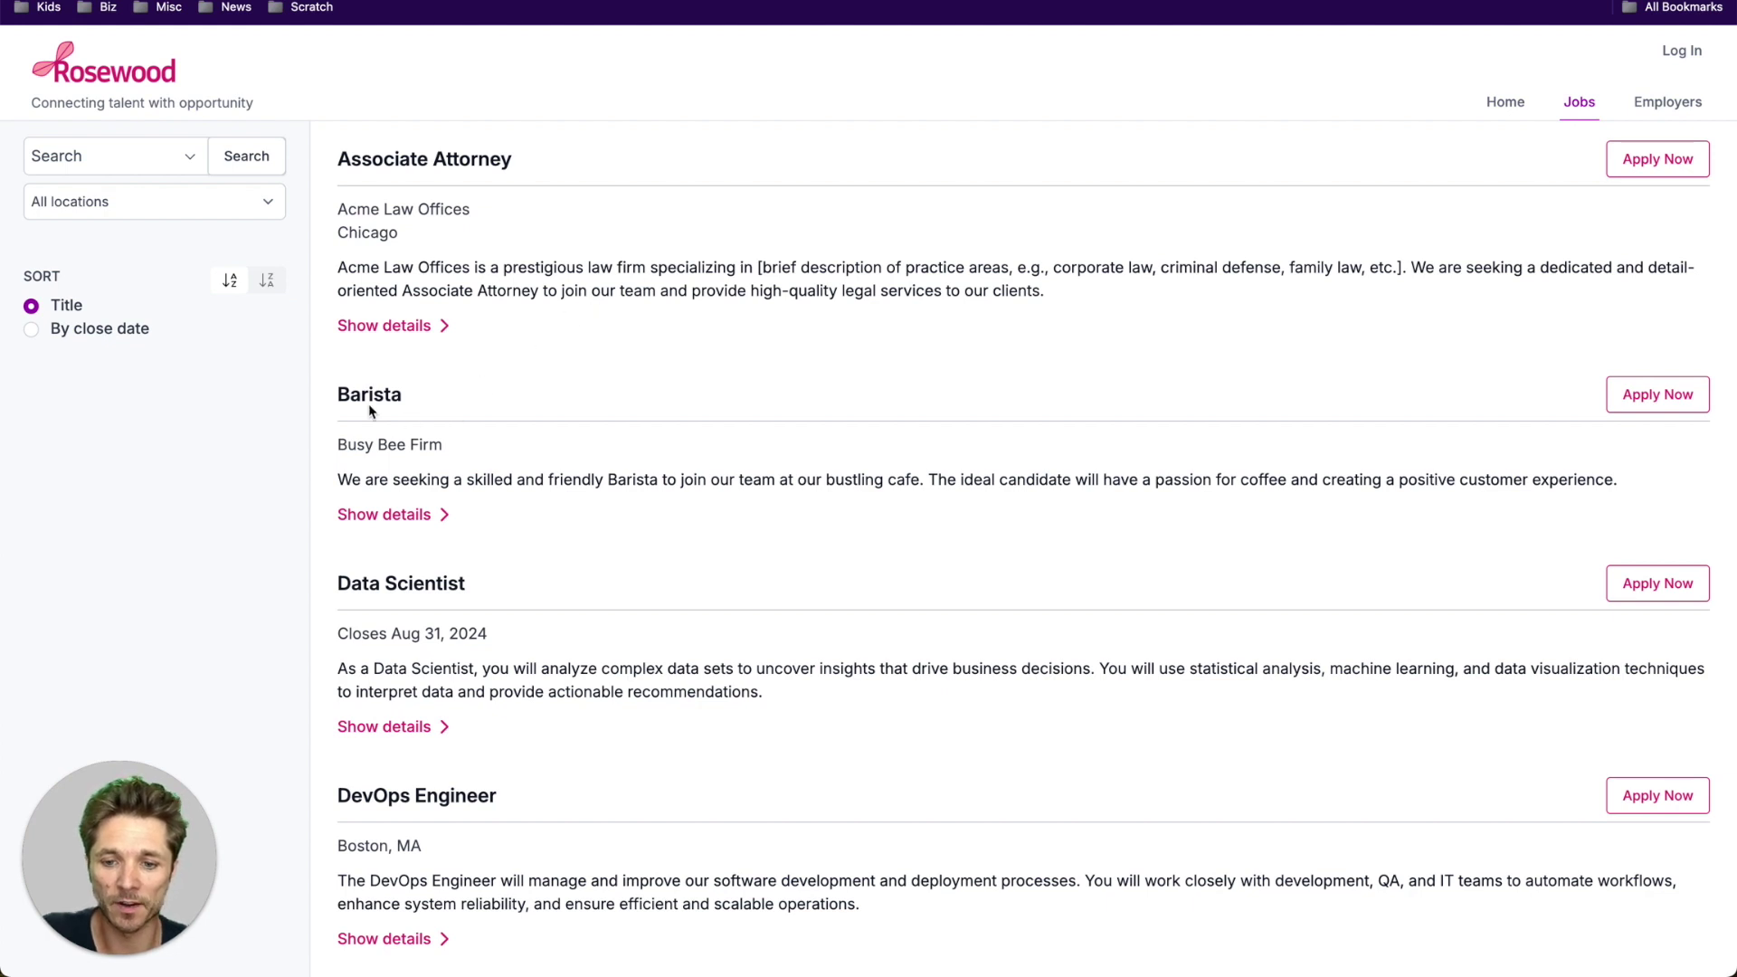
drag(368, 403, 446, 512)
click(558, 522)
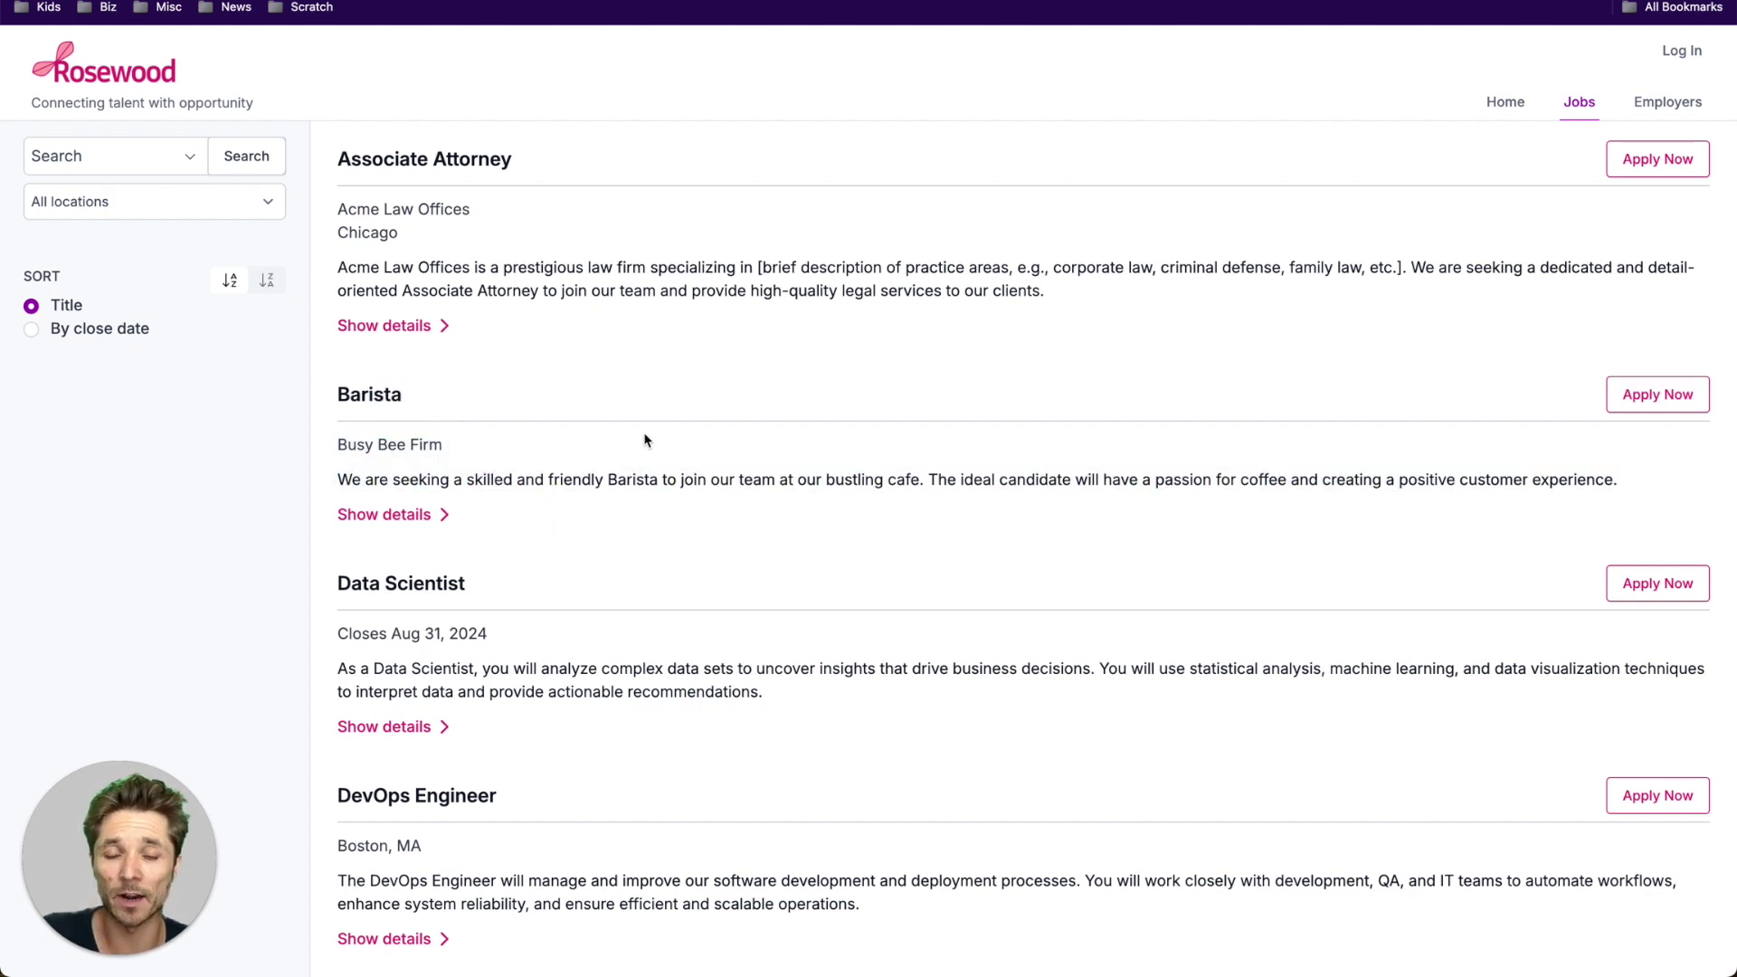